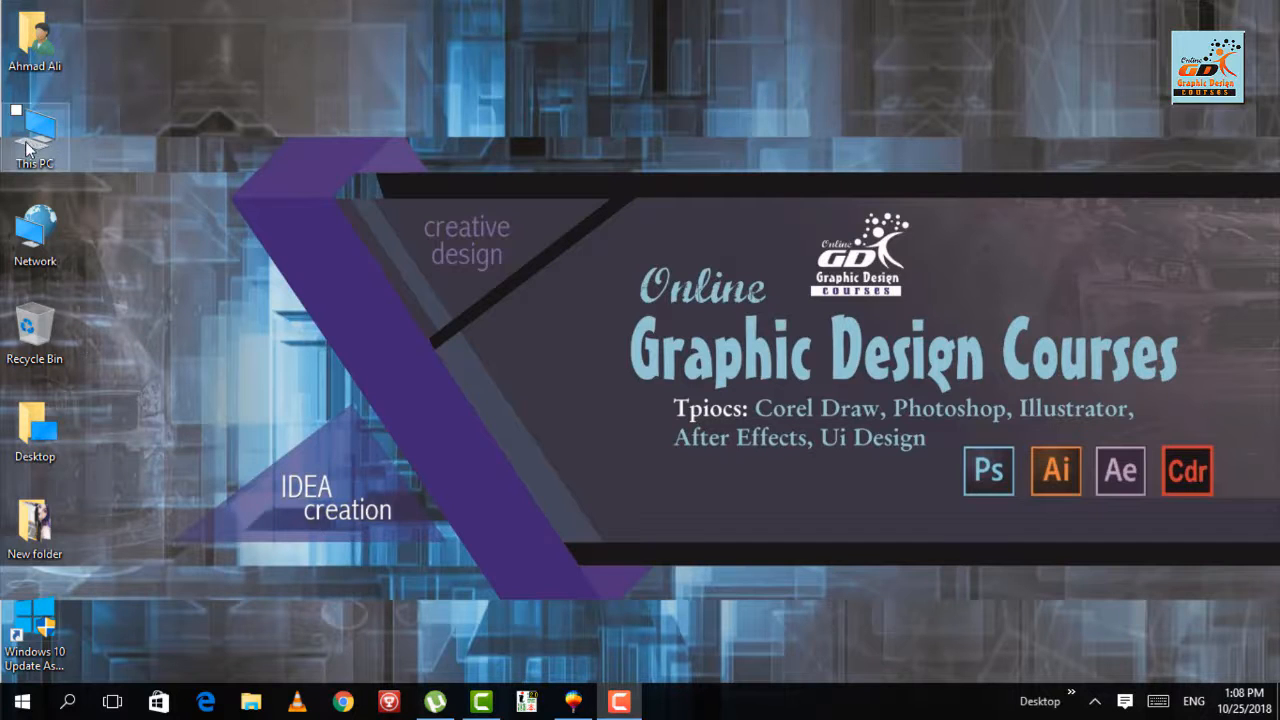
- Switch to CorelDRAW, draw a square about 79.4 inches wide and skew it vertically to about 27.6 degrees, with its left side lowered
{"action": "left_click", "coordinate": [565, 706]}
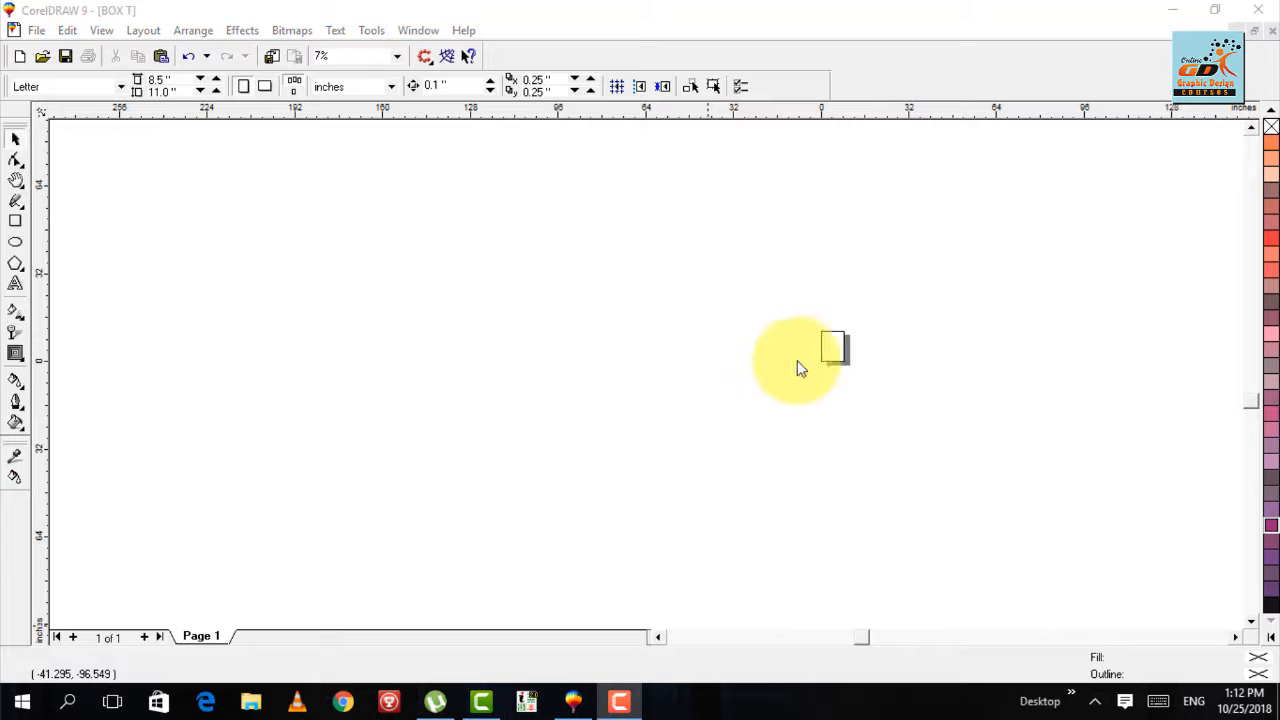
{"action": "left_click", "coordinate": [15, 222]}
{"action": "left_click_drag", "start_coordinate": [370, 250], "coordinate": [588, 466]}
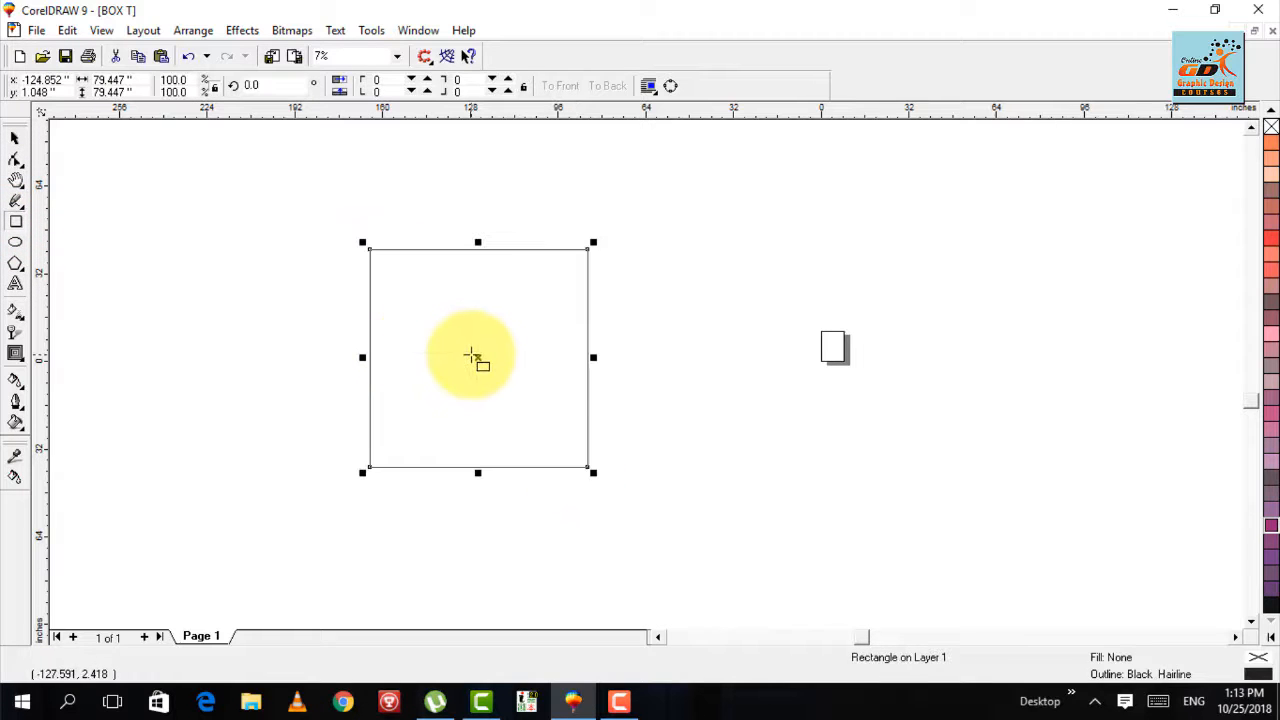
{"action": "key", "text": "space"}
{"action": "left_click", "coordinate": [481, 357]}
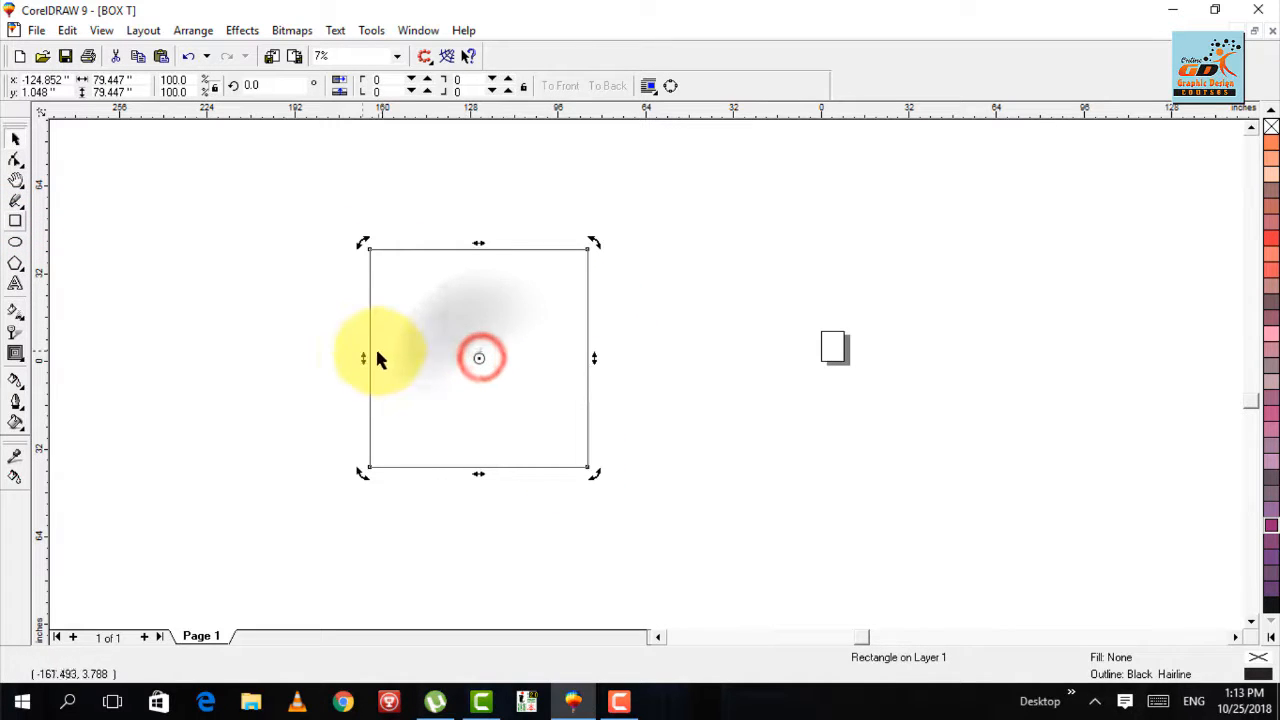
{"action": "left_click_drag", "start_coordinate": [363, 357], "coordinate": [378, 472]}
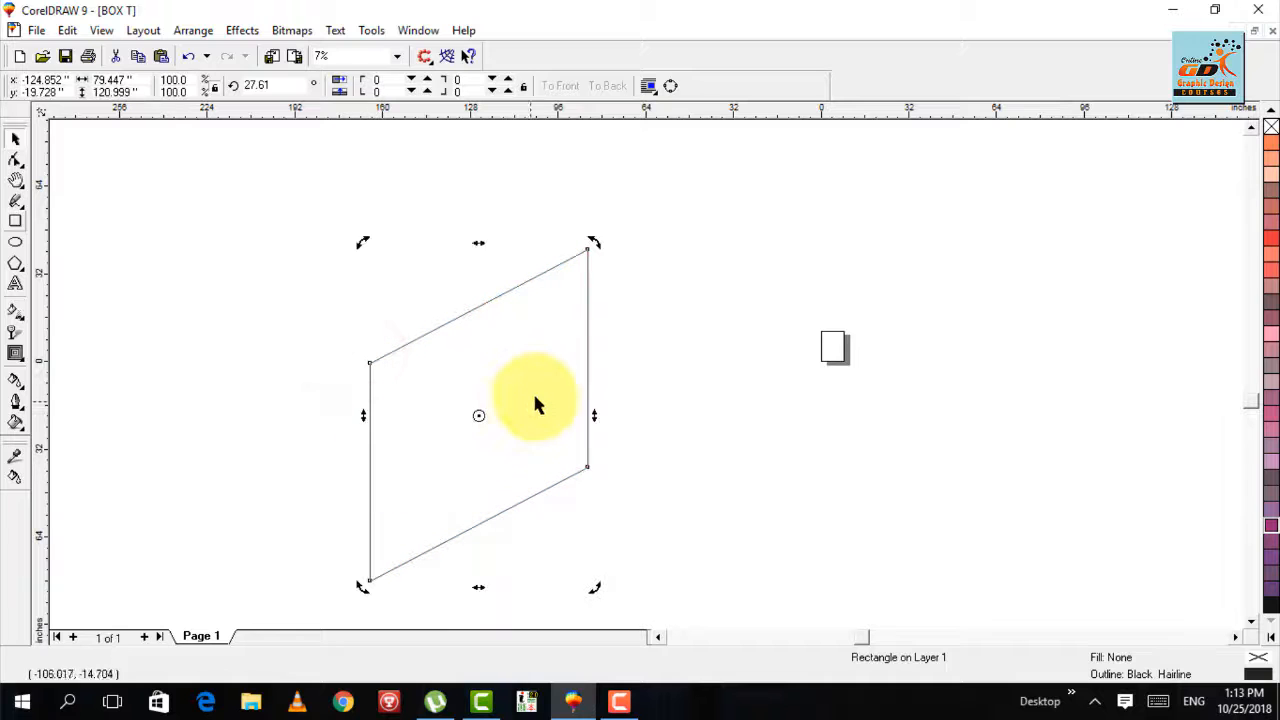
- Create a horizontally mirrored copy of the parallelogram against its left edge to form two adjoining box faces
{"action": "left_click", "coordinate": [483, 418]}
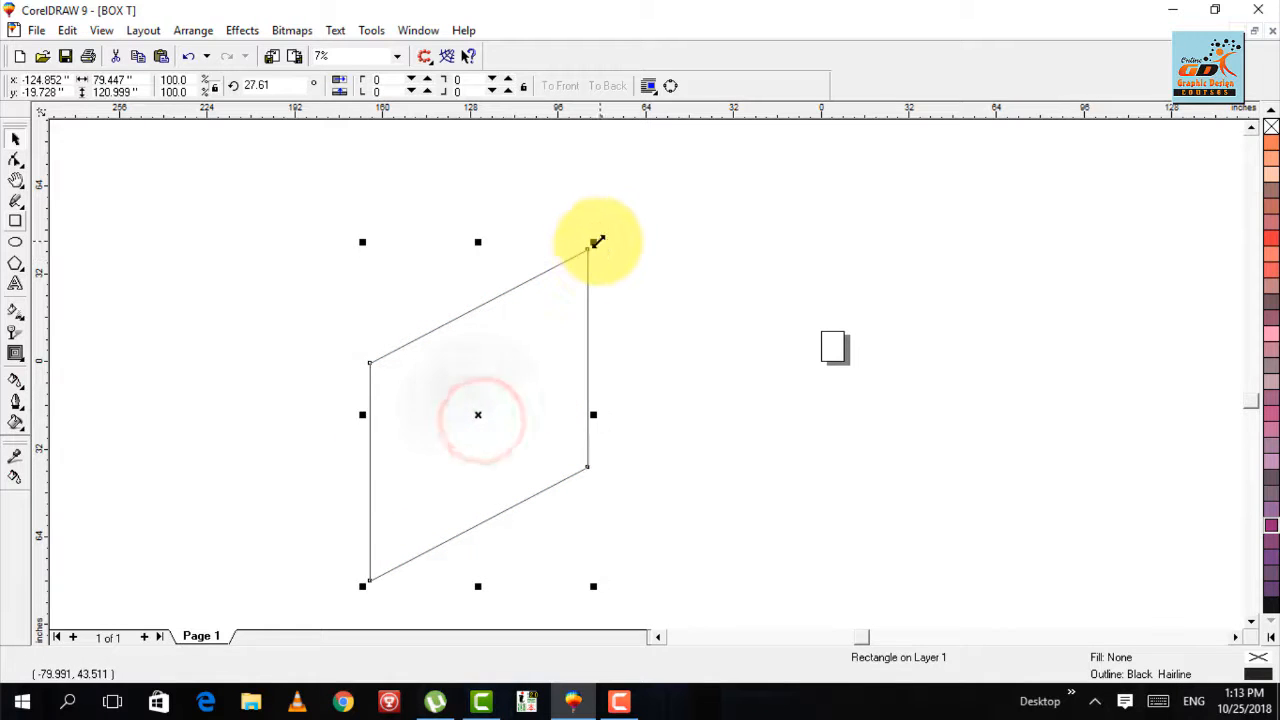
{"action": "left_click_drag", "start_coordinate": [596, 241], "coordinate": [325, 242]}
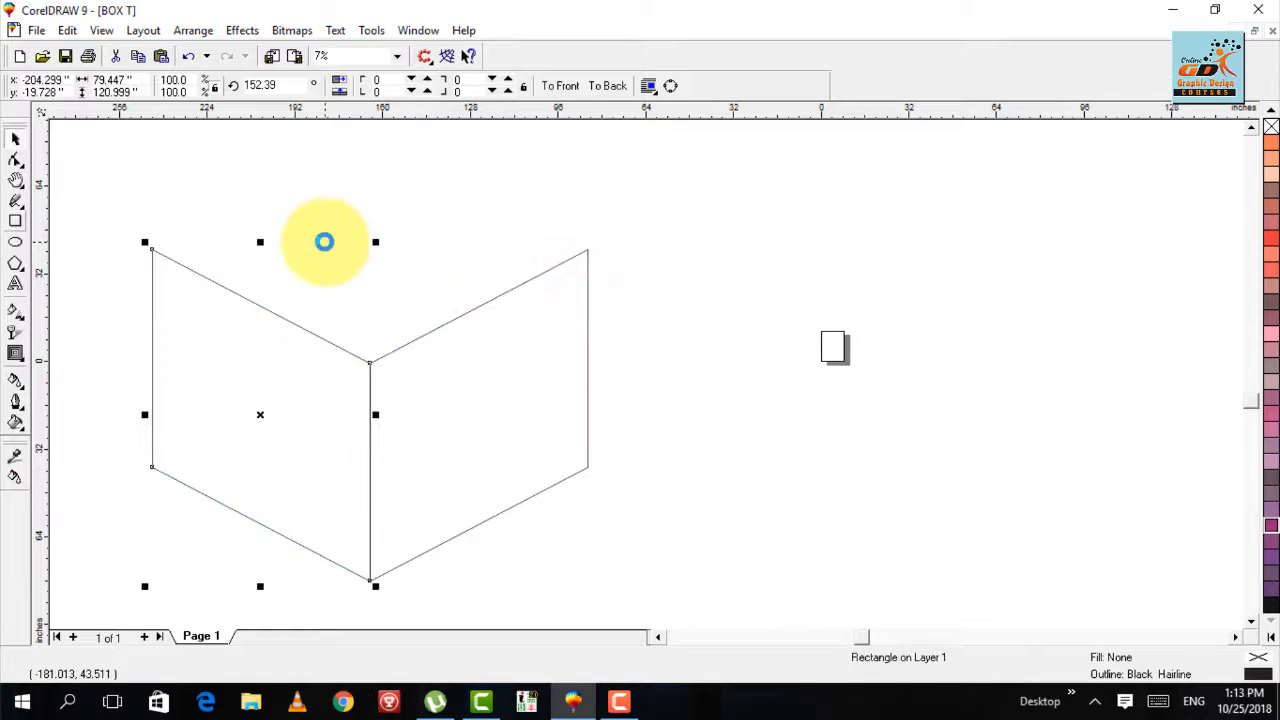
{"action": "key", "text": "F3"}
{"action": "left_click", "coordinate": [560, 267]}
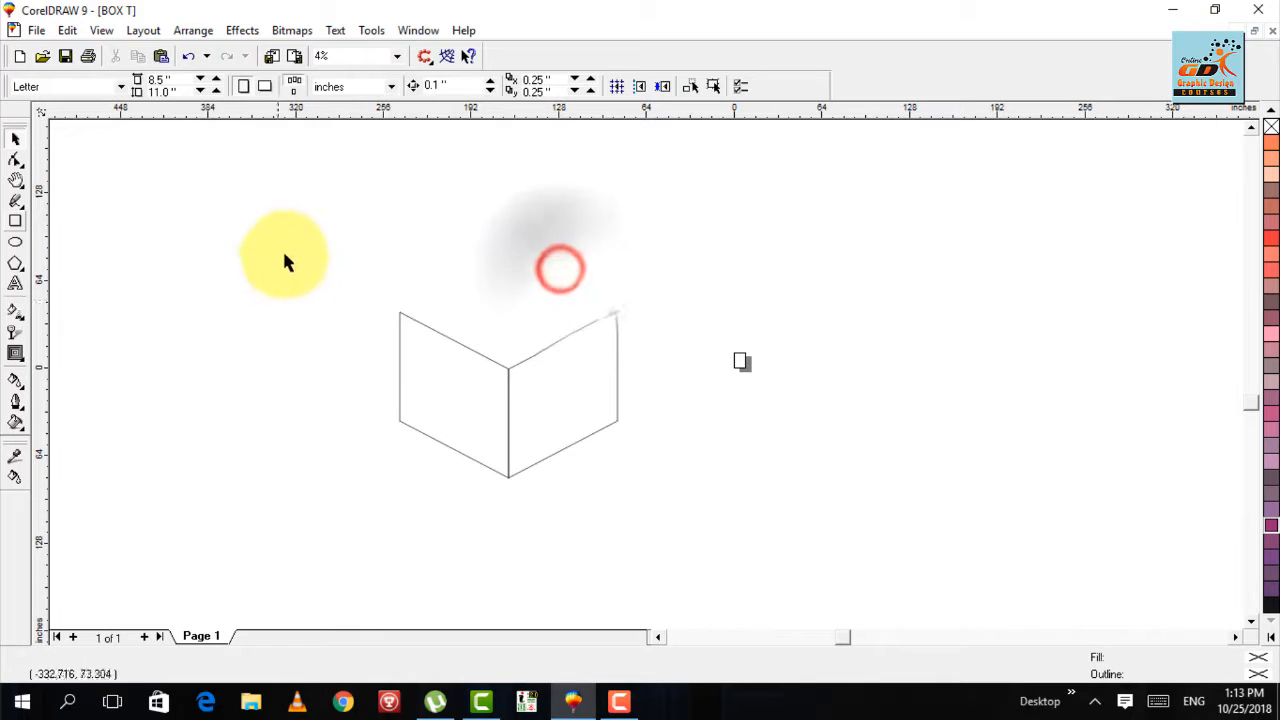
- Select both box faces and move them together slightly up and to the left
{"action": "left_click_drag", "start_coordinate": [286, 258], "coordinate": [690, 500]}
{"action": "left_click_drag", "start_coordinate": [508, 396], "coordinate": [470, 358]}
{"action": "left_click", "coordinate": [326, 209]}
- Draw a separate square about 93.1 inches wide to the left of the box faces and rotate it to 315 degrees as a diamond
{"action": "left_click", "coordinate": [15, 217]}
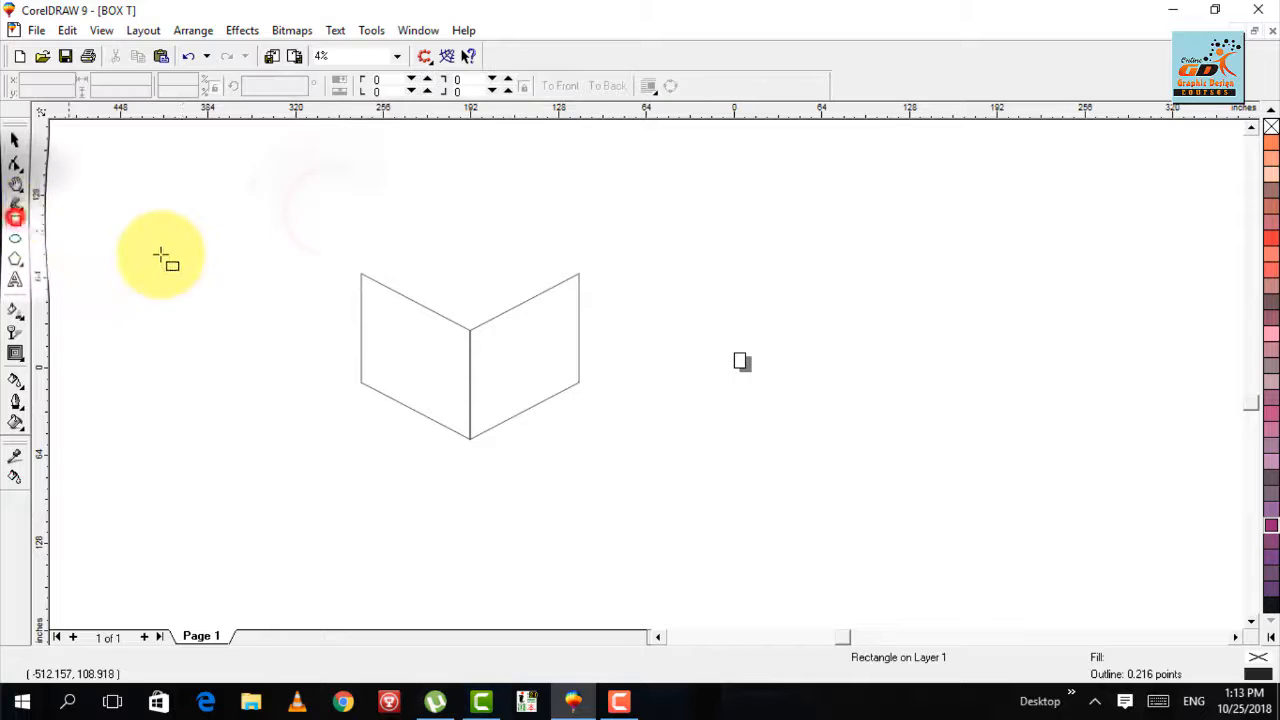
{"action": "left_click_drag", "start_coordinate": [182, 216], "coordinate": [311, 344]}
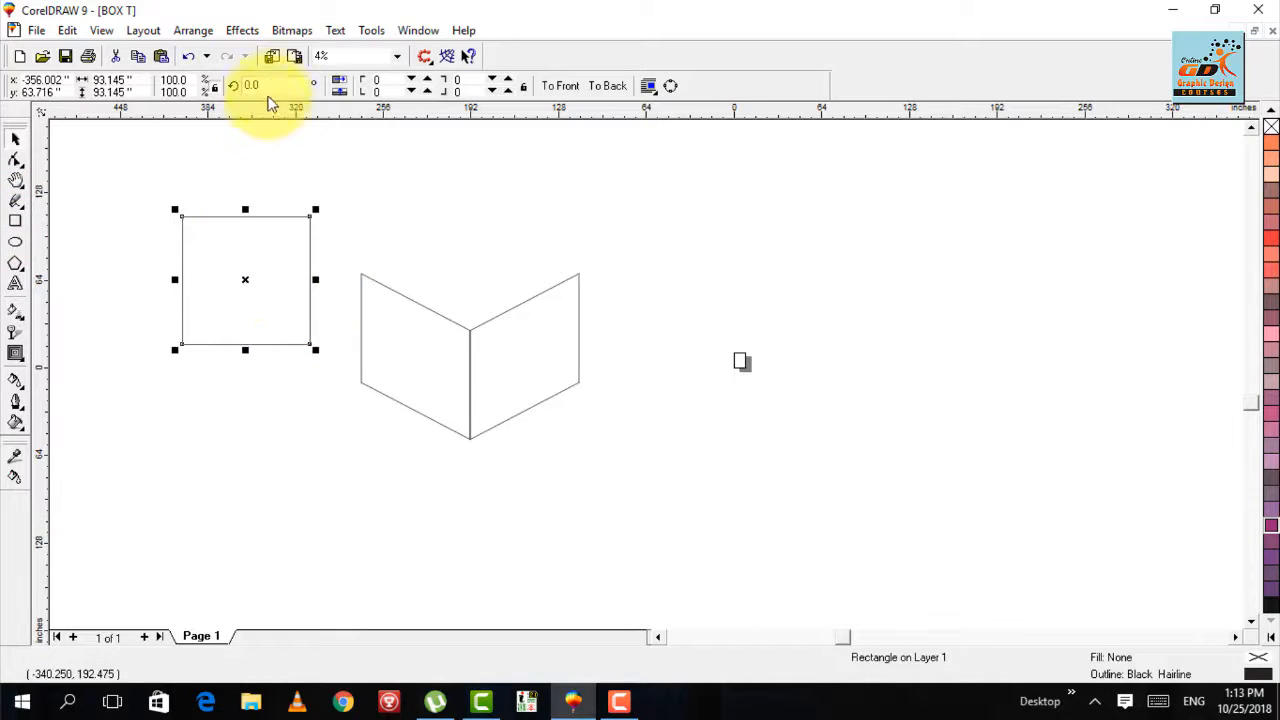
{"action": "left_click", "coordinate": [245, 279]}
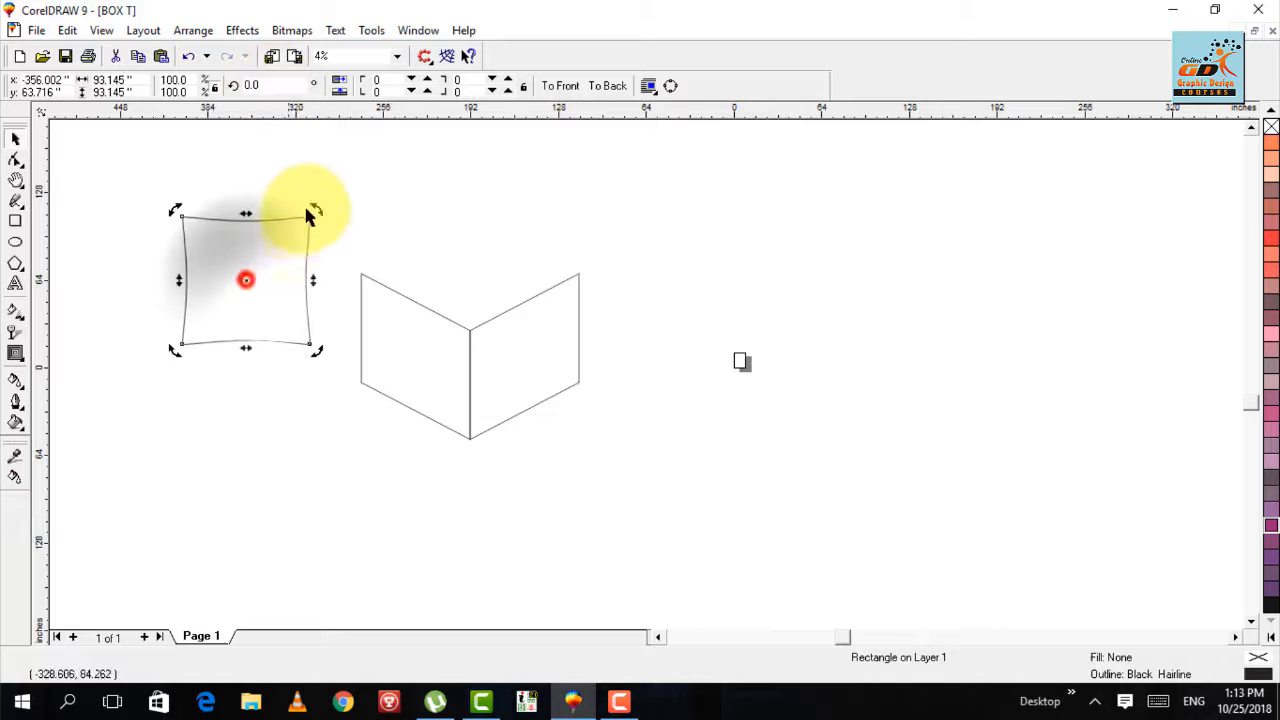
{"action": "left_click_drag", "start_coordinate": [315, 207], "coordinate": [378, 268]}
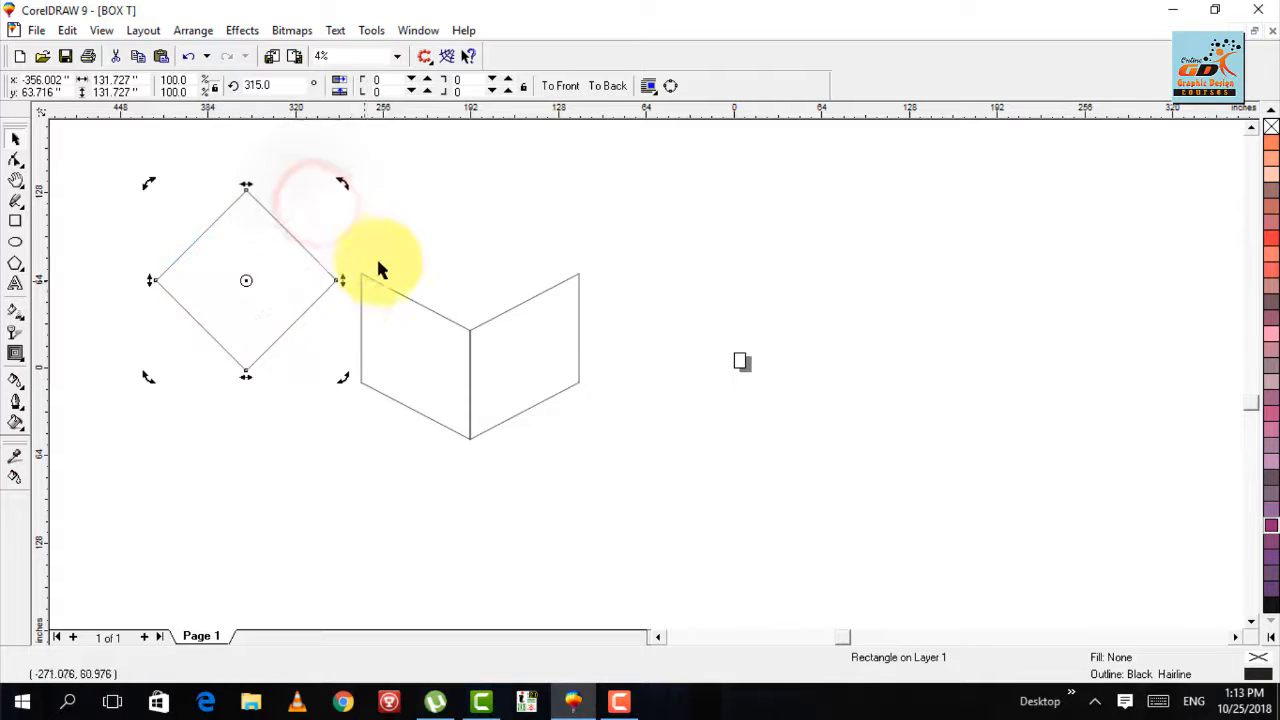
{"action": "left_click", "coordinate": [403, 195]}
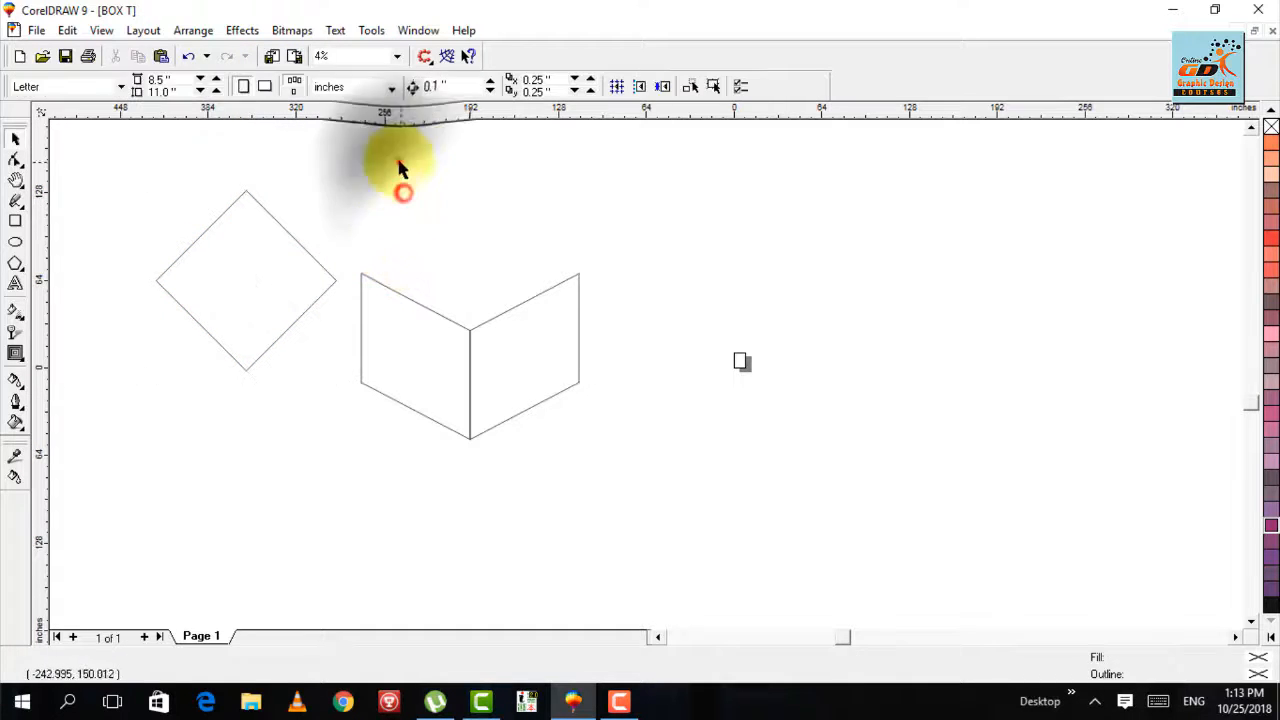
{"action": "left_click_drag", "start_coordinate": [400, 162], "coordinate": [102, 395]}
{"action": "left_click_drag", "start_coordinate": [251, 277], "coordinate": [227, 318]}
- Set the diamond's width to 158.894 inches to match the combined width of the two faces, and move it above them
{"action": "left_click_drag", "start_coordinate": [630, 226], "coordinate": [338, 462]}
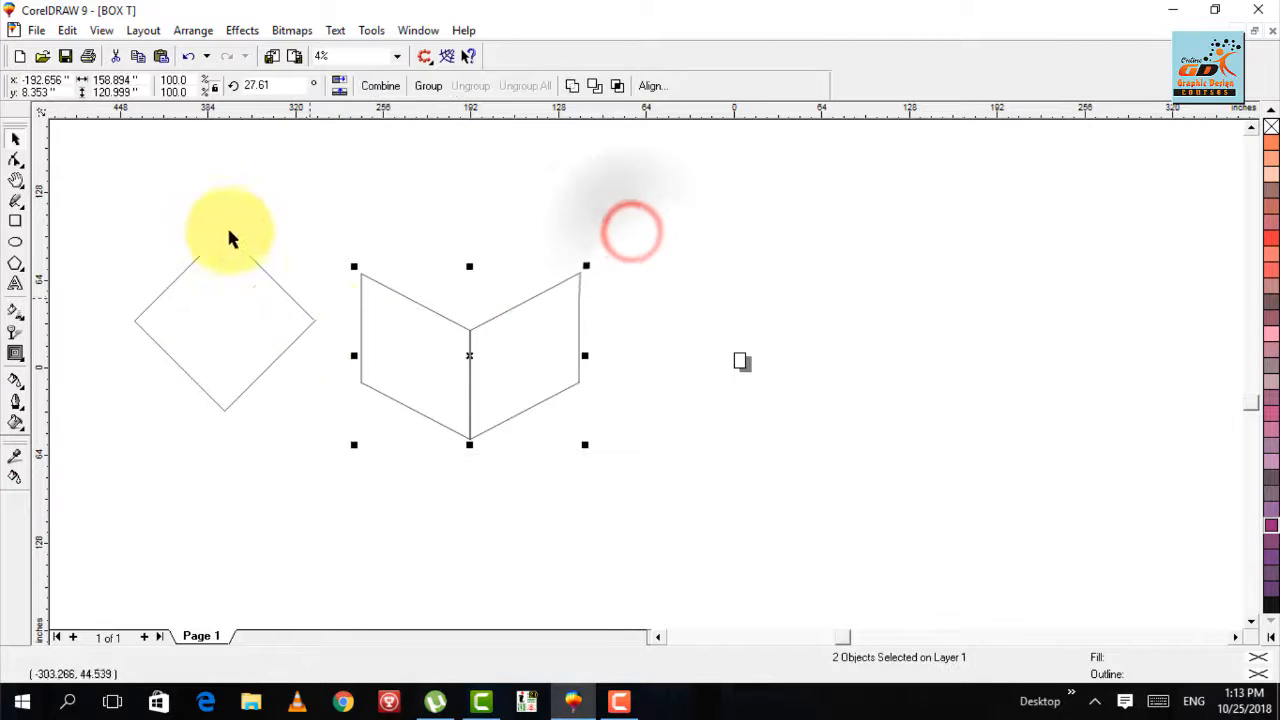
{"action": "left_click", "coordinate": [140, 79]}
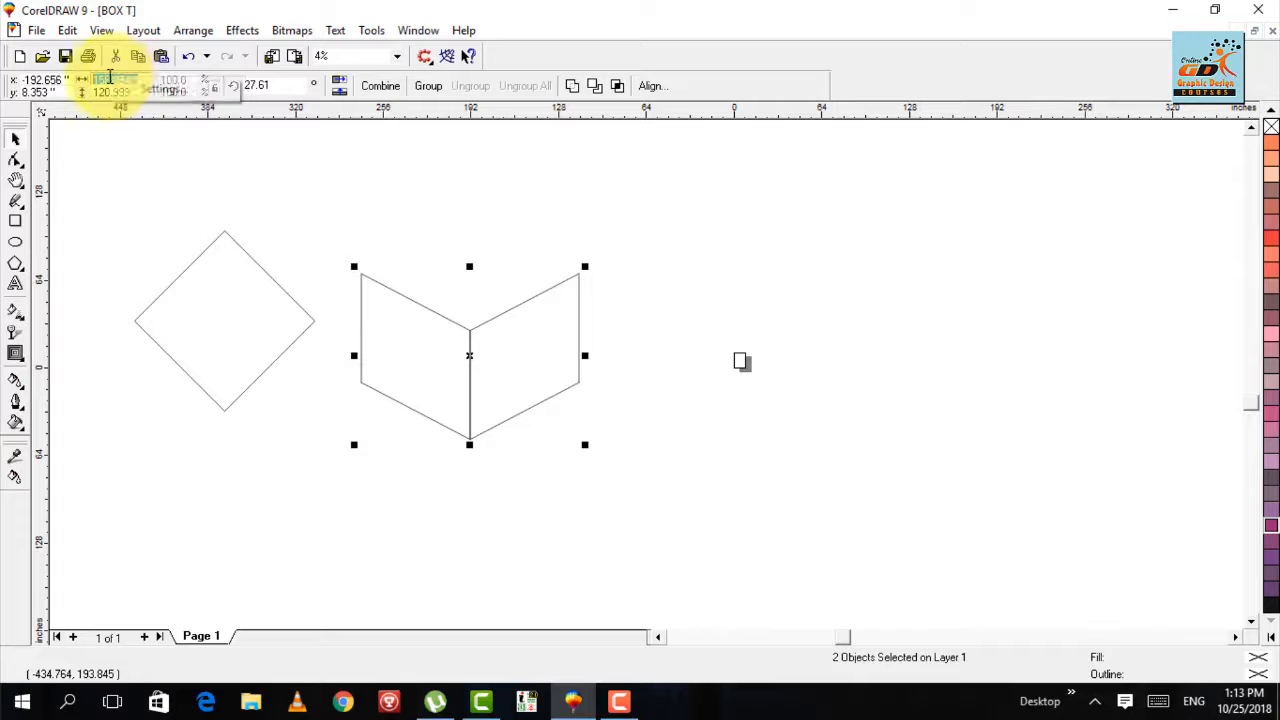
{"action": "left_click", "coordinate": [224, 195]}
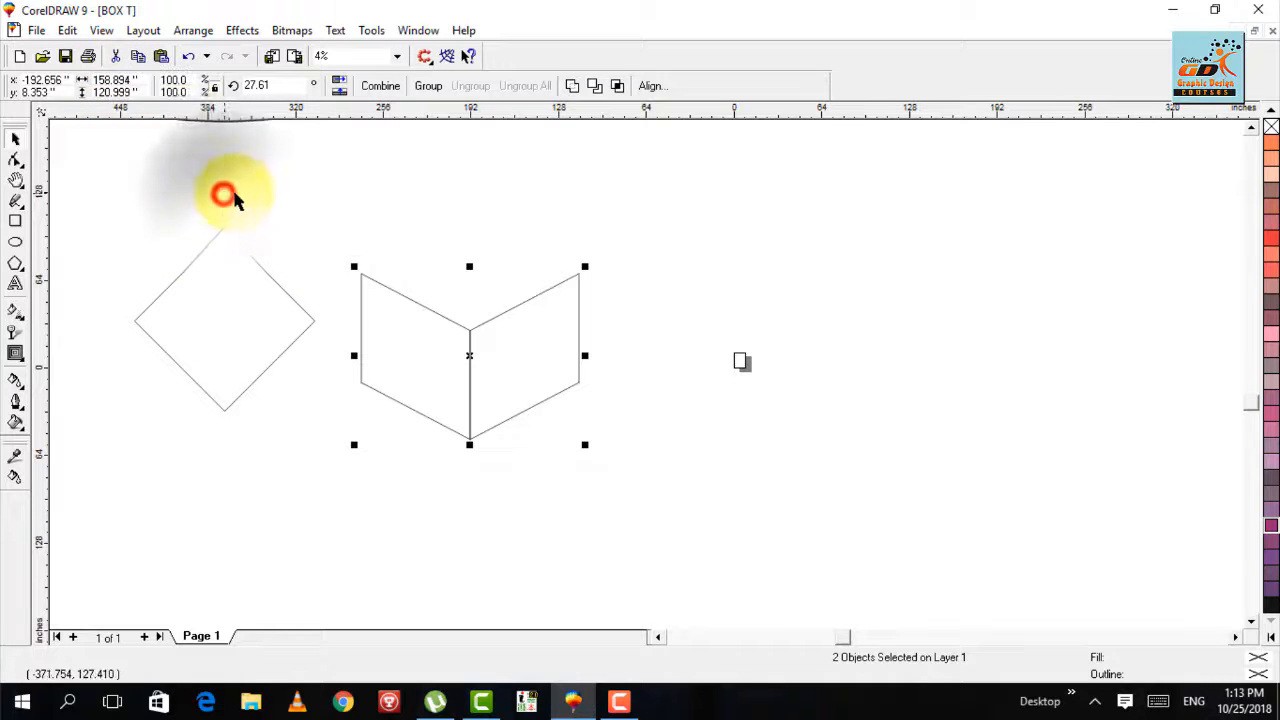
{"action": "left_click", "coordinate": [118, 79]}
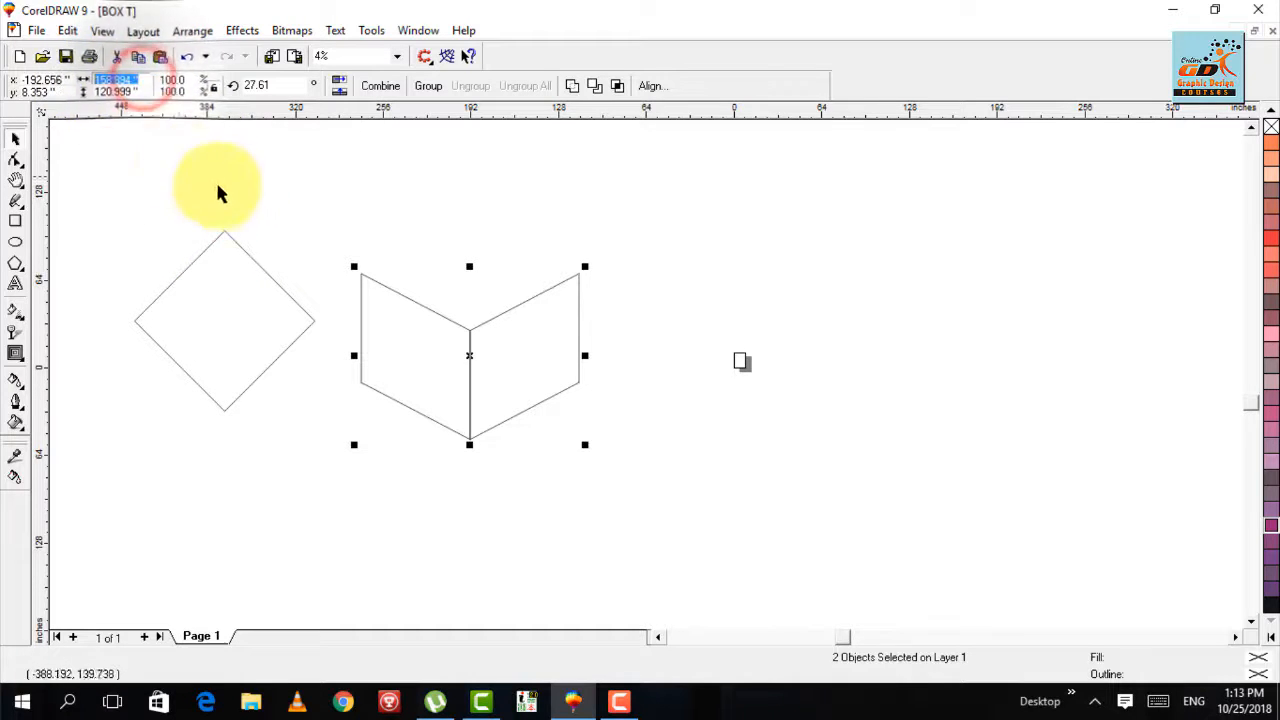
{"action": "left_click", "coordinate": [250, 205]}
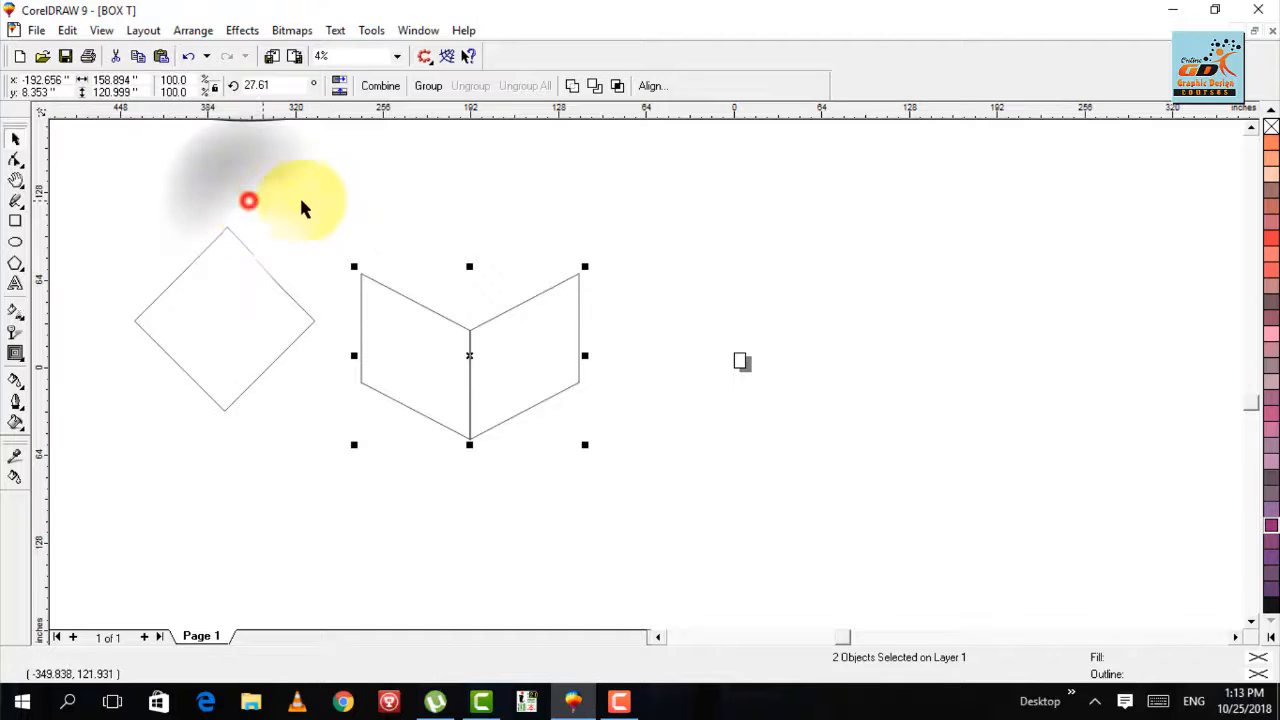
{"action": "left_click", "coordinate": [143, 80]}
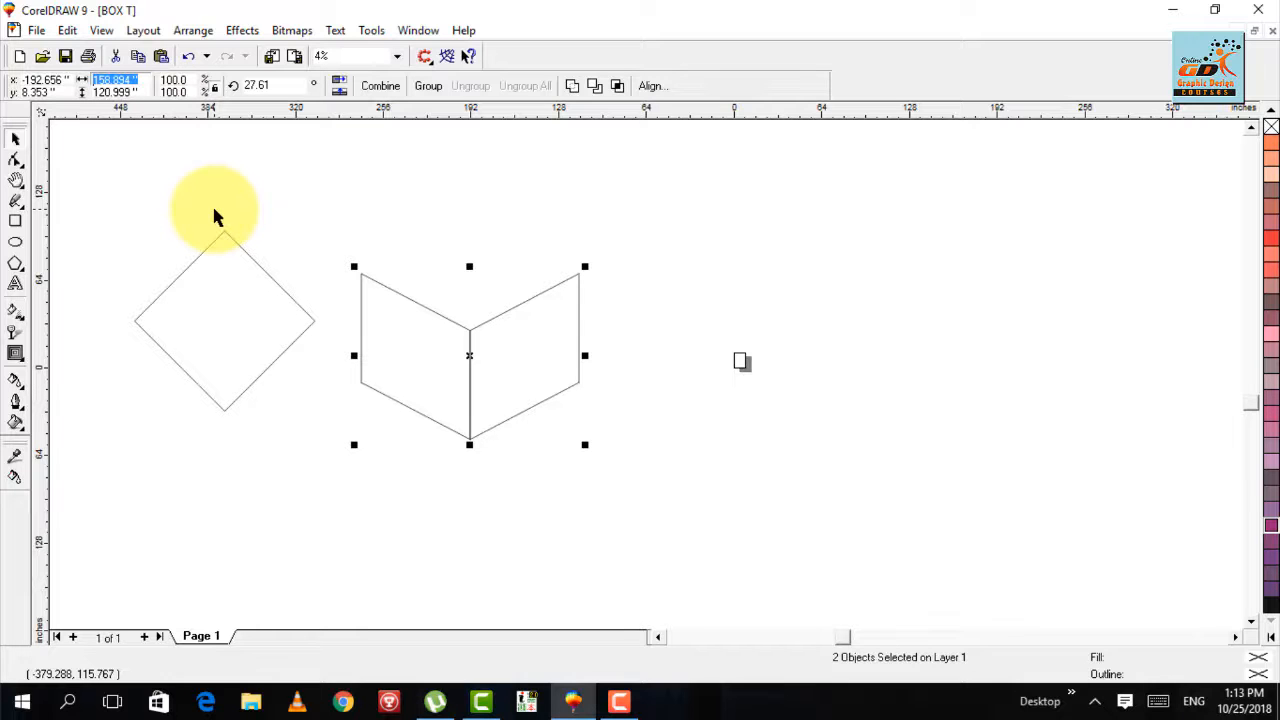
{"action": "left_click_drag", "start_coordinate": [320, 200], "coordinate": [97, 437]}
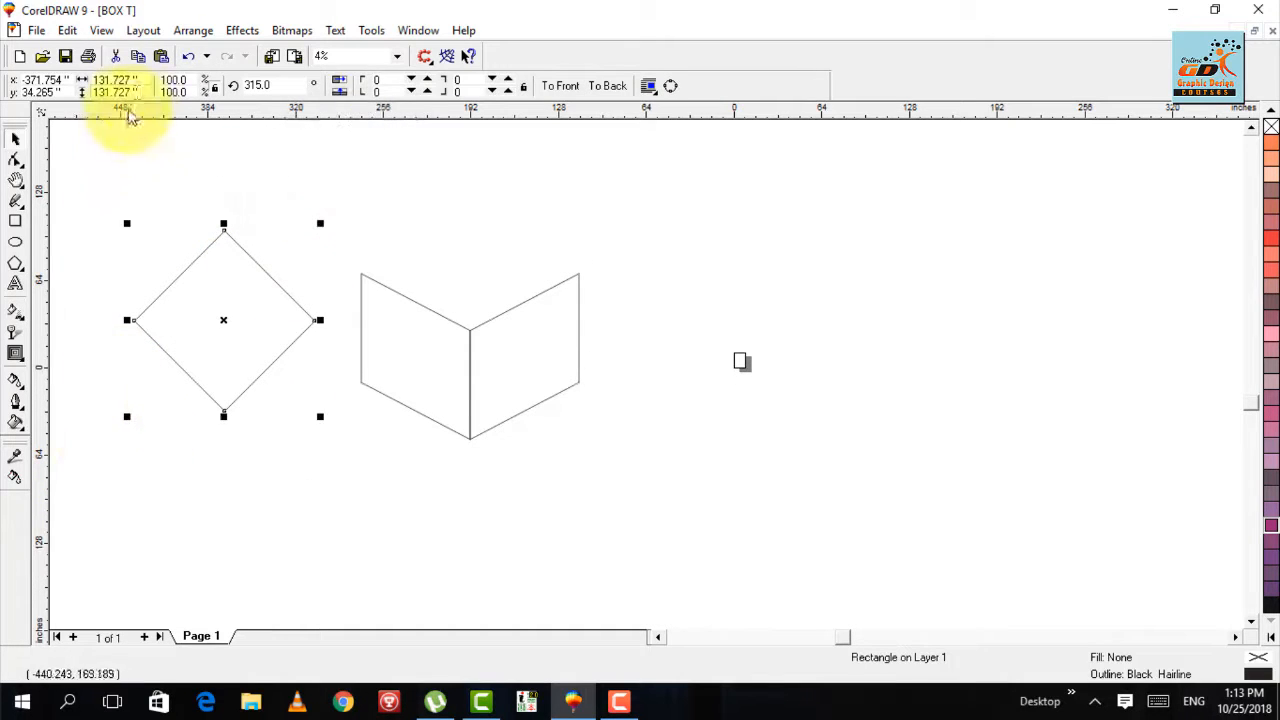
{"action": "left_click", "coordinate": [143, 79]}
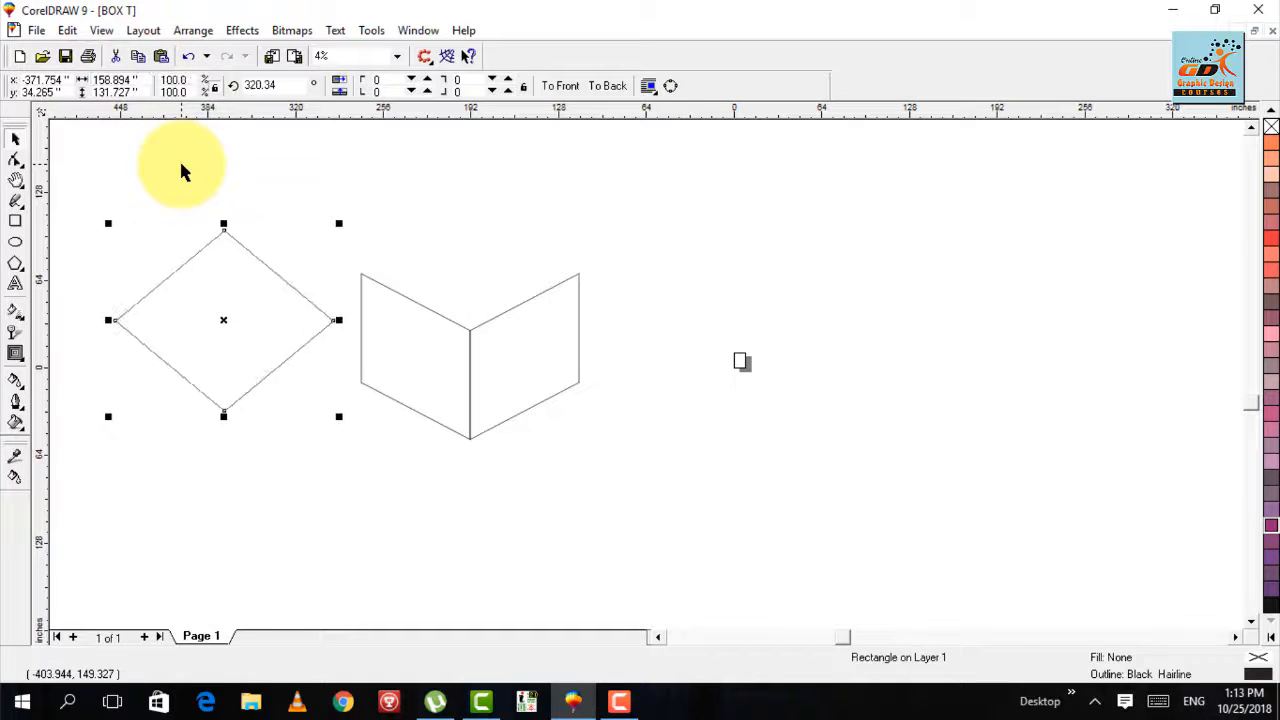
{"action": "left_click_drag", "start_coordinate": [225, 322], "coordinate": [464, 223]}
{"action": "left_click", "coordinate": [614, 305]}
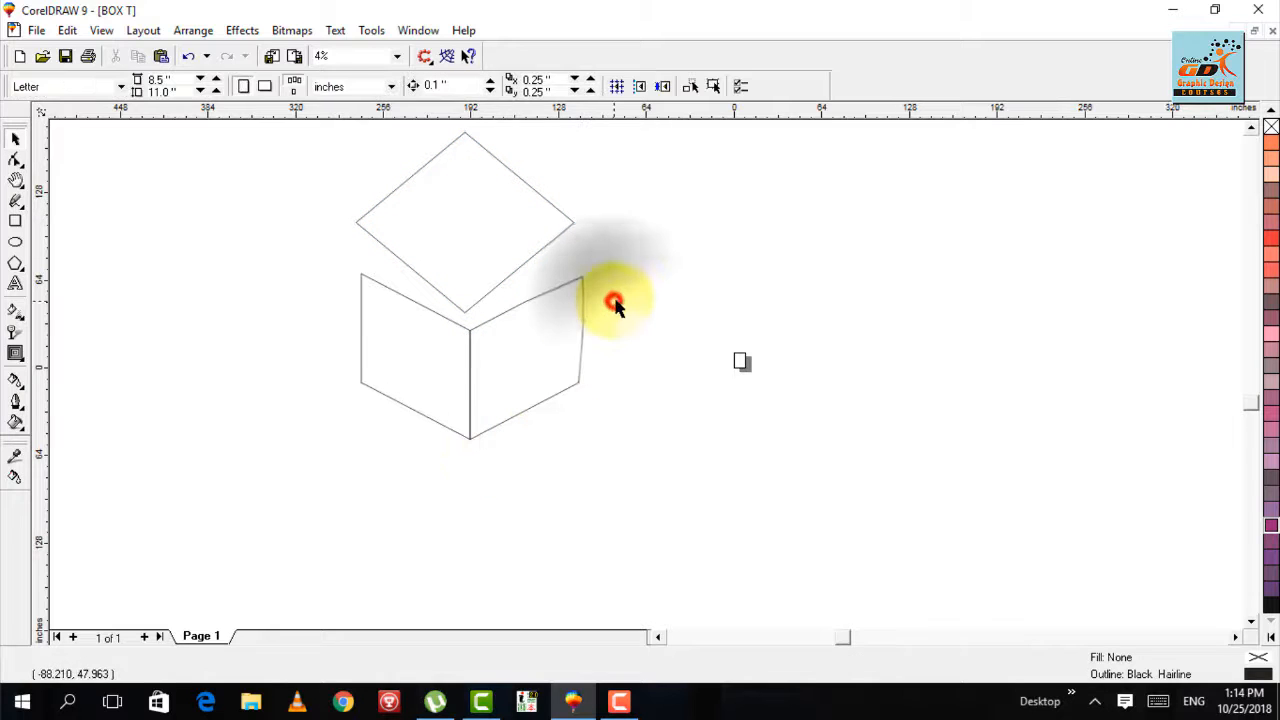
- Group the two side faces of the box
{"action": "left_click_drag", "start_coordinate": [616, 256], "coordinate": [282, 465]}
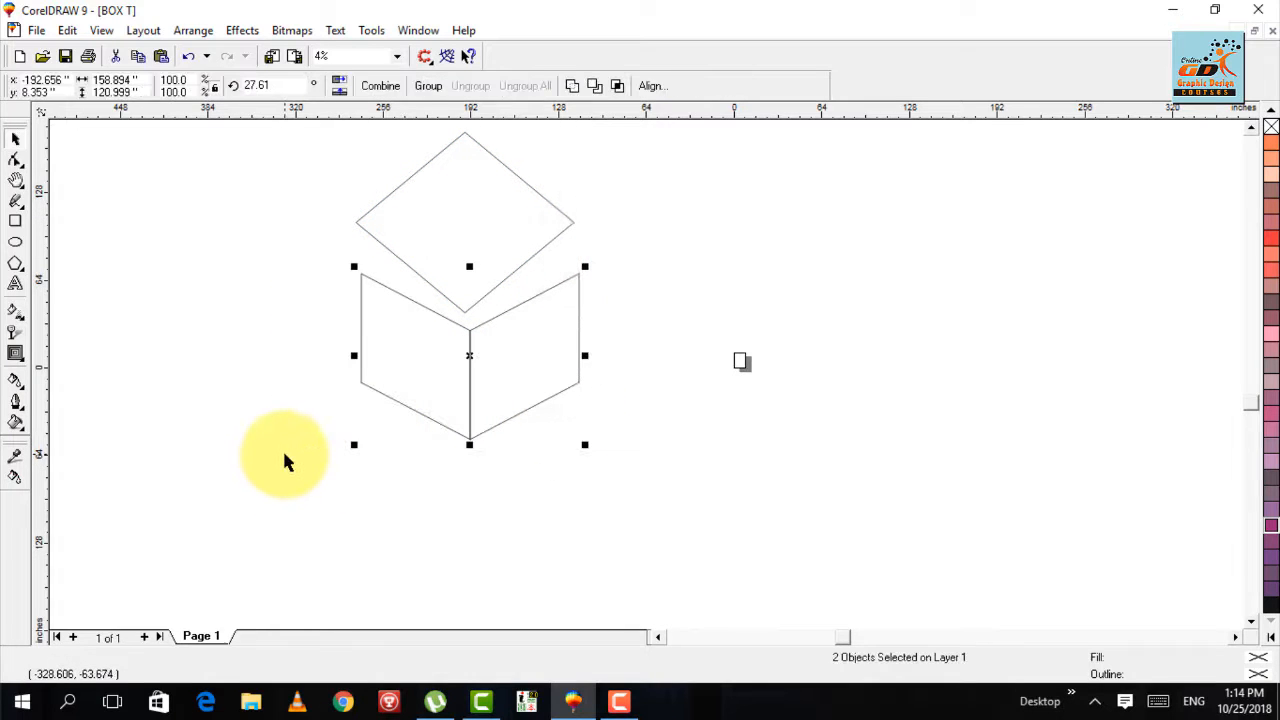
{"action": "key", "text": "ctrl+g"}
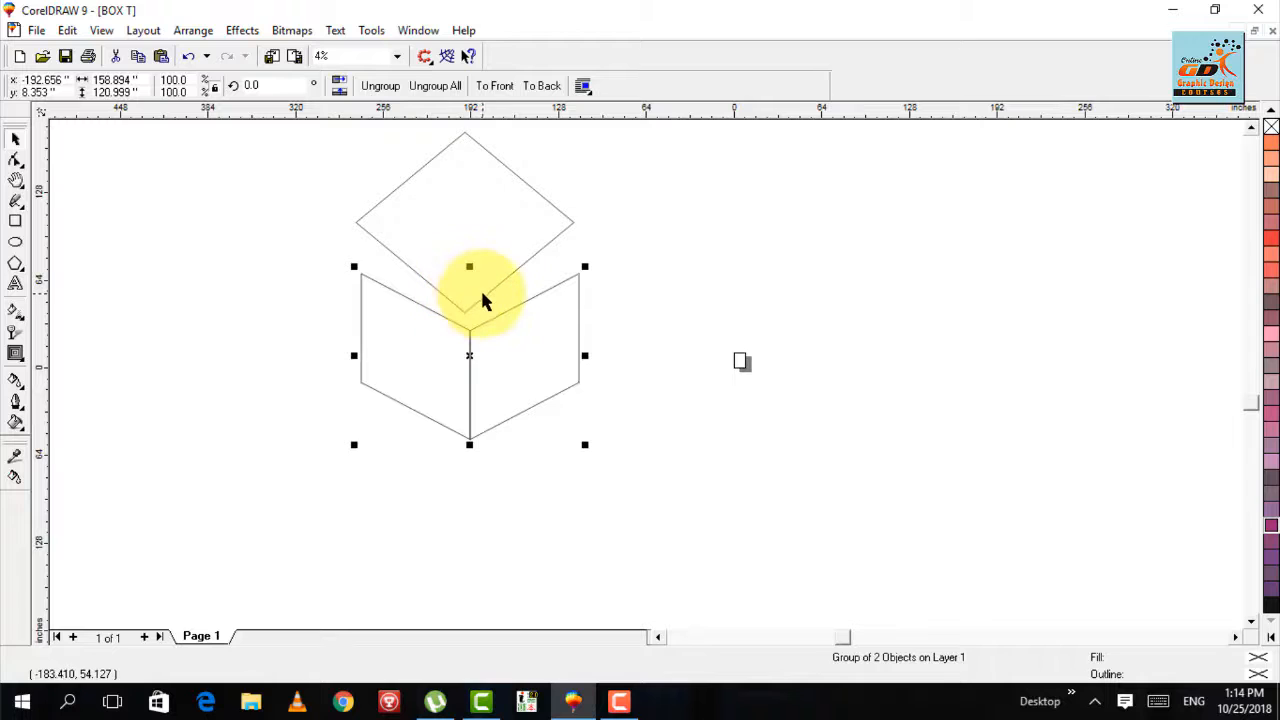
{"action": "left_click", "coordinate": [649, 257]}
{"action": "left_click_drag", "start_coordinate": [660, 216], "coordinate": [240, 512]}
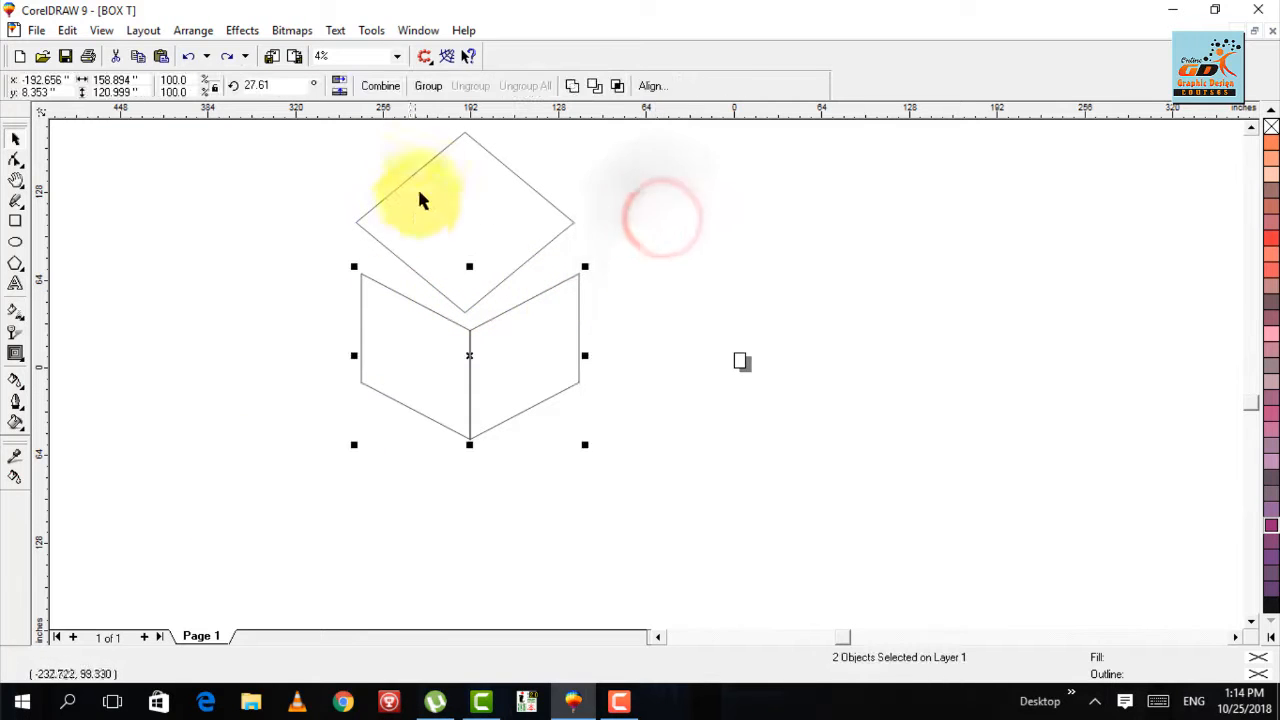
{"action": "left_click", "coordinate": [427, 88]}
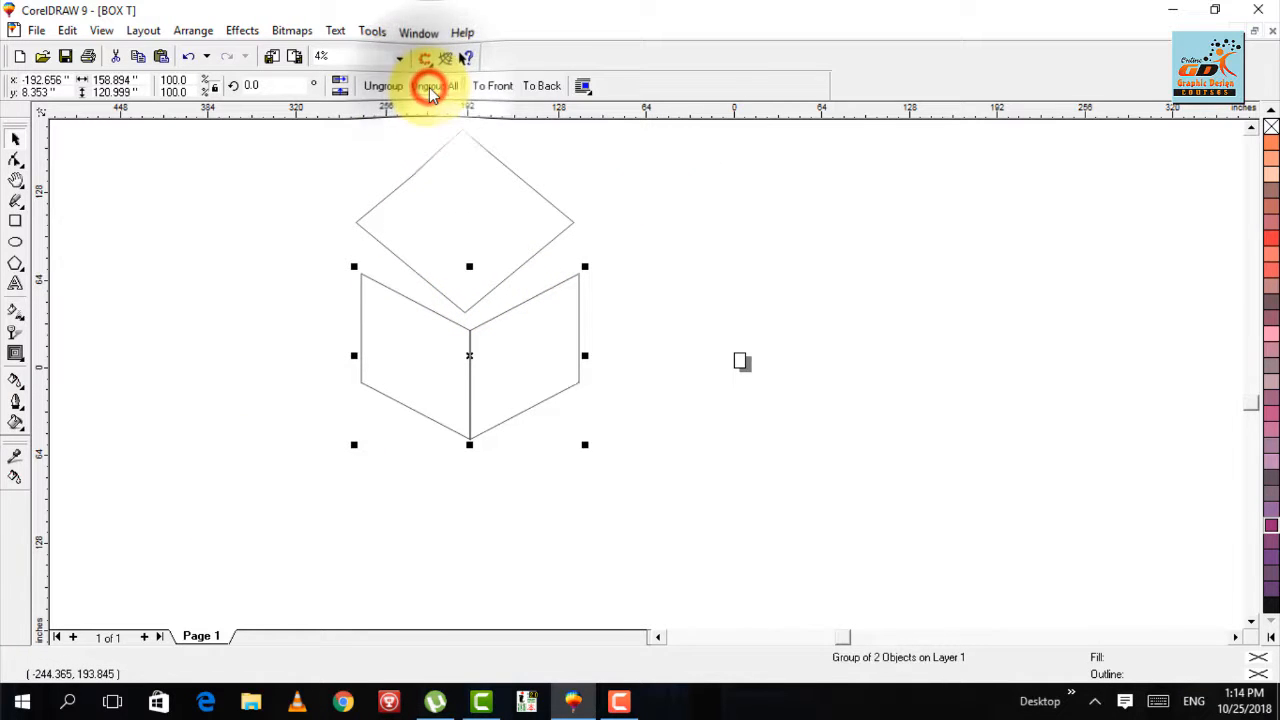
- Align the diamond and the grouped side faces horizontally on their centers
{"action": "left_click", "coordinate": [526, 264]}
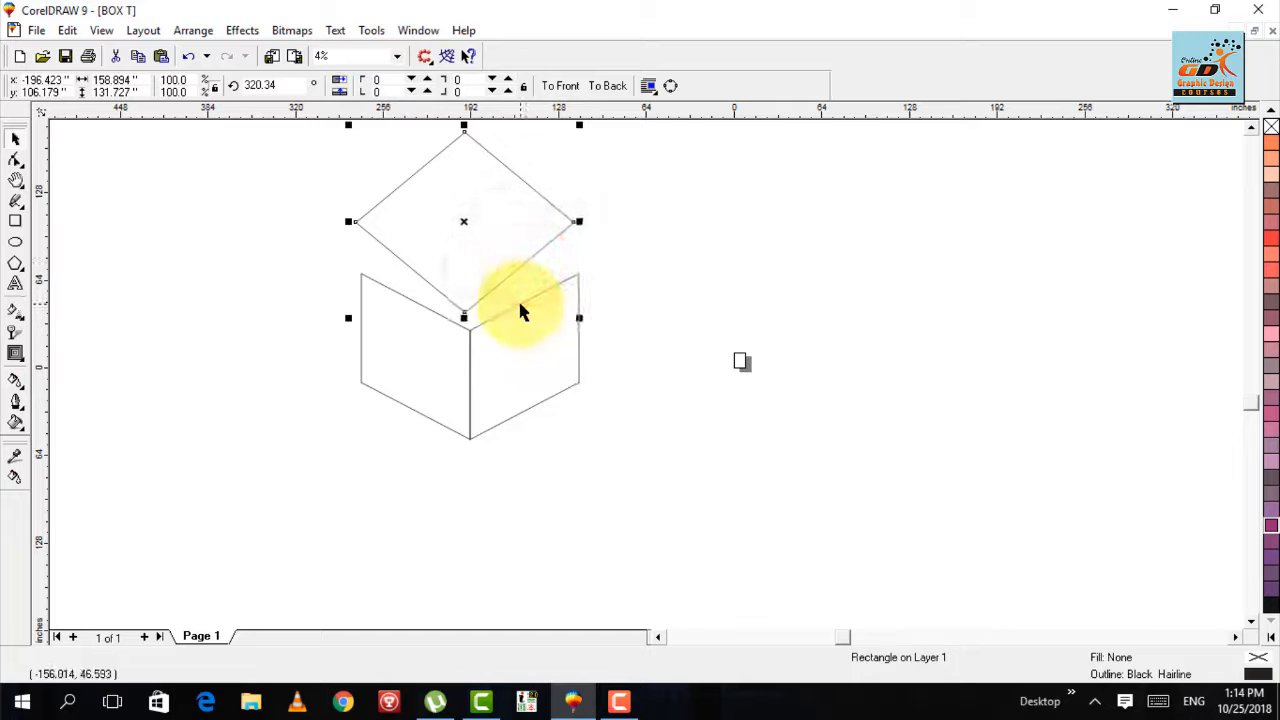
{"action": "left_click", "coordinate": [666, 360]}
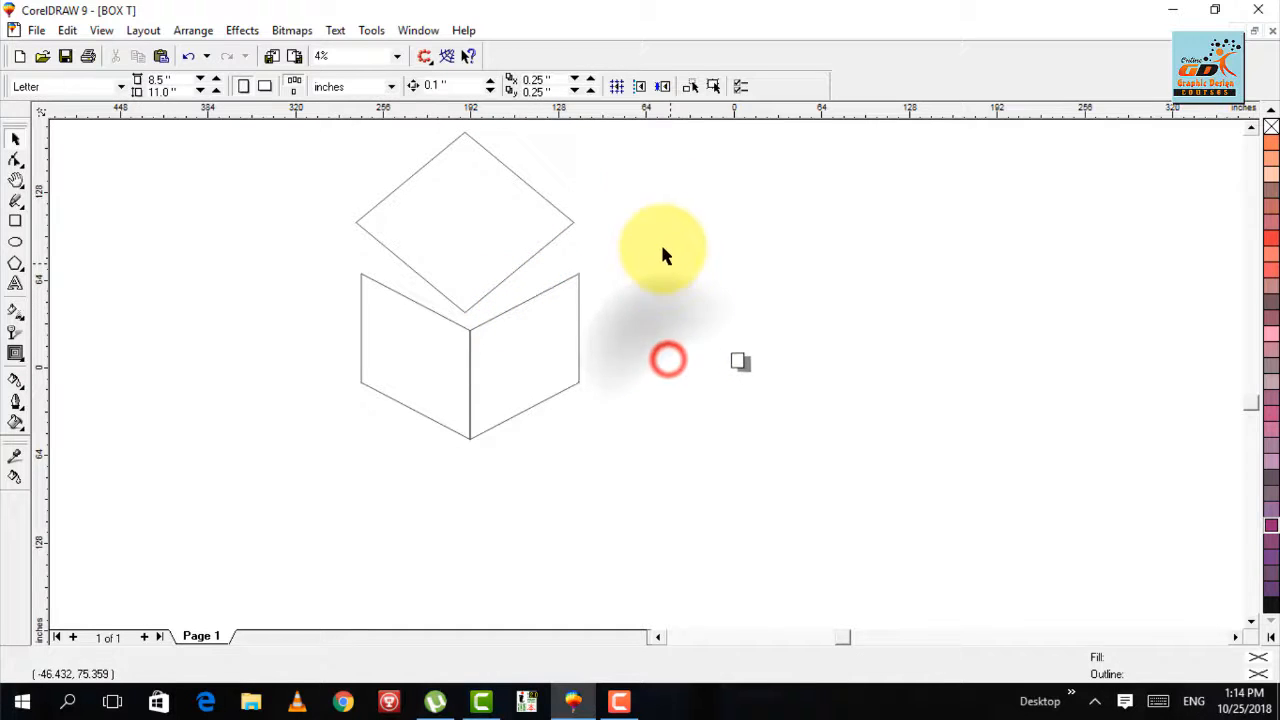
{"action": "left_click", "coordinate": [656, 508]}
{"action": "left_click_drag", "start_coordinate": [240, 125], "coordinate": [208, 92]}
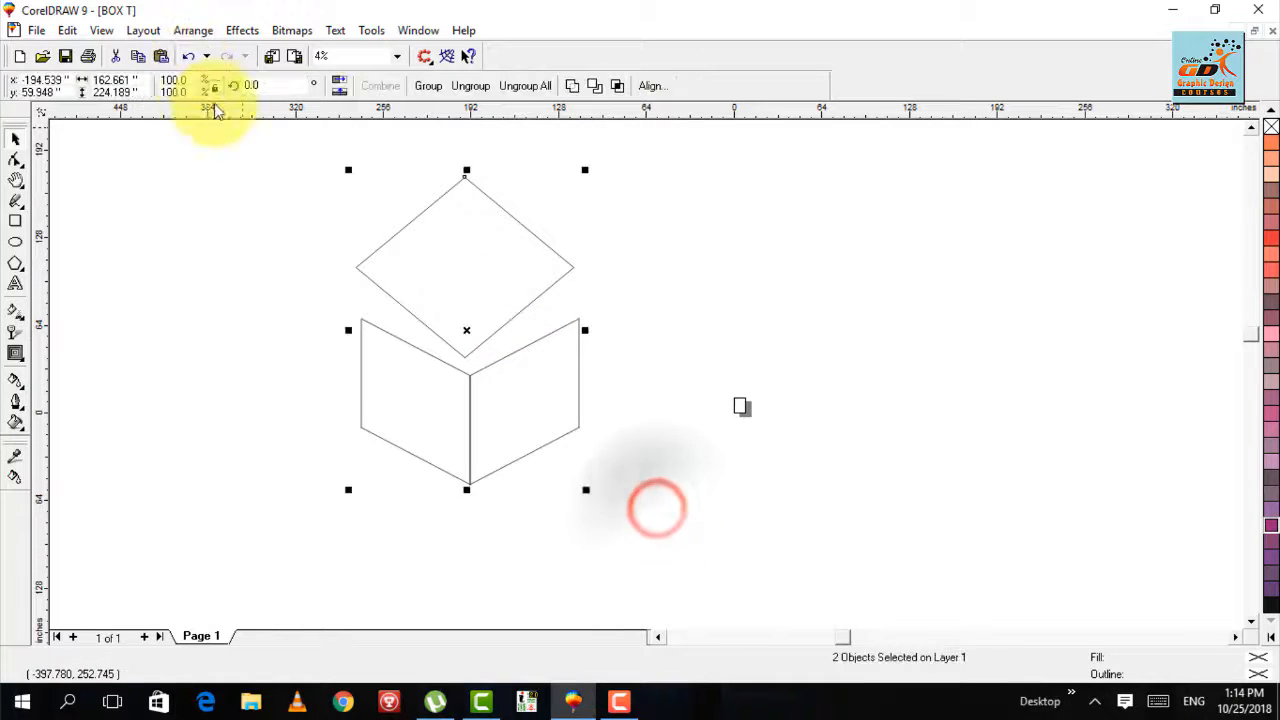
{"action": "key", "text": "c"}
{"action": "left_click", "coordinate": [291, 212]}
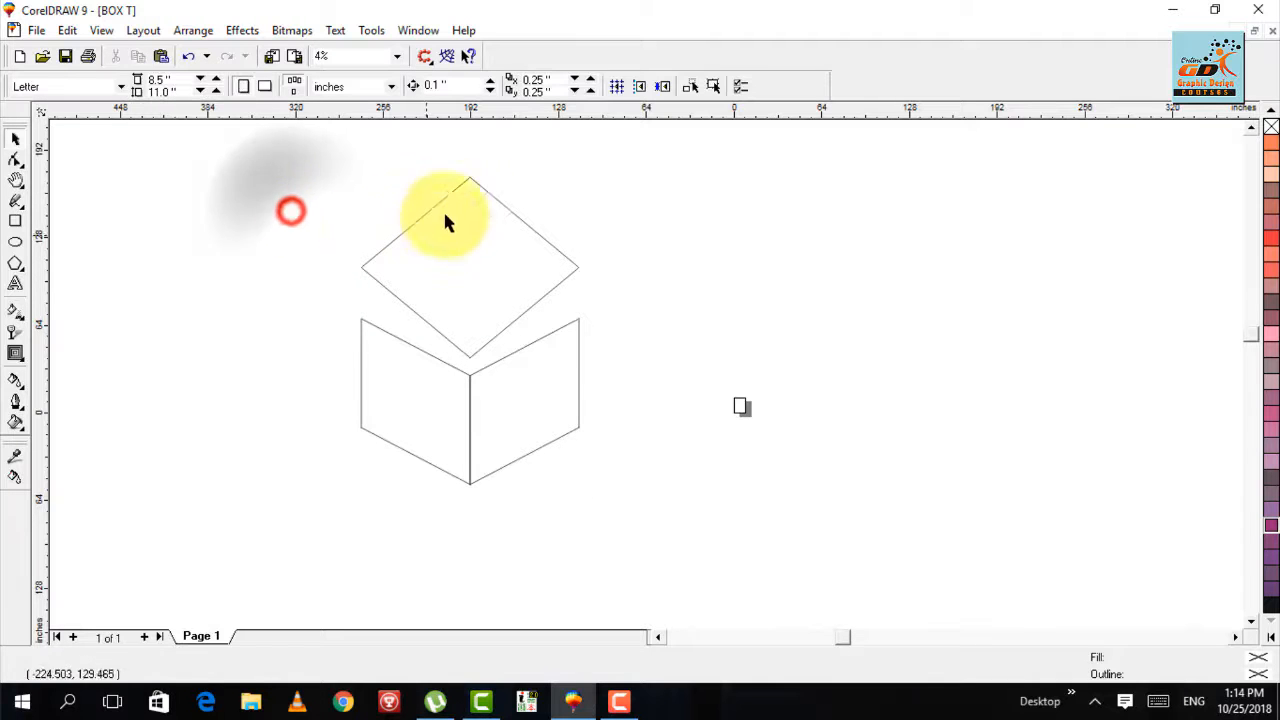
- Move the diamond vertically until its lowest corner meets the top of the edge shared by the two side faces
{"action": "left_click_drag", "start_coordinate": [463, 190], "coordinate": [463, 207]}
{"action": "mouse_move", "coordinate": [660, 174]}
{"action": "left_mouse_down"}
{"action": "mouse_move", "coordinate": [357, 403]}
{"action": "mouse_move", "coordinate": [286, 428]}
{"action": "left_mouse_up"}
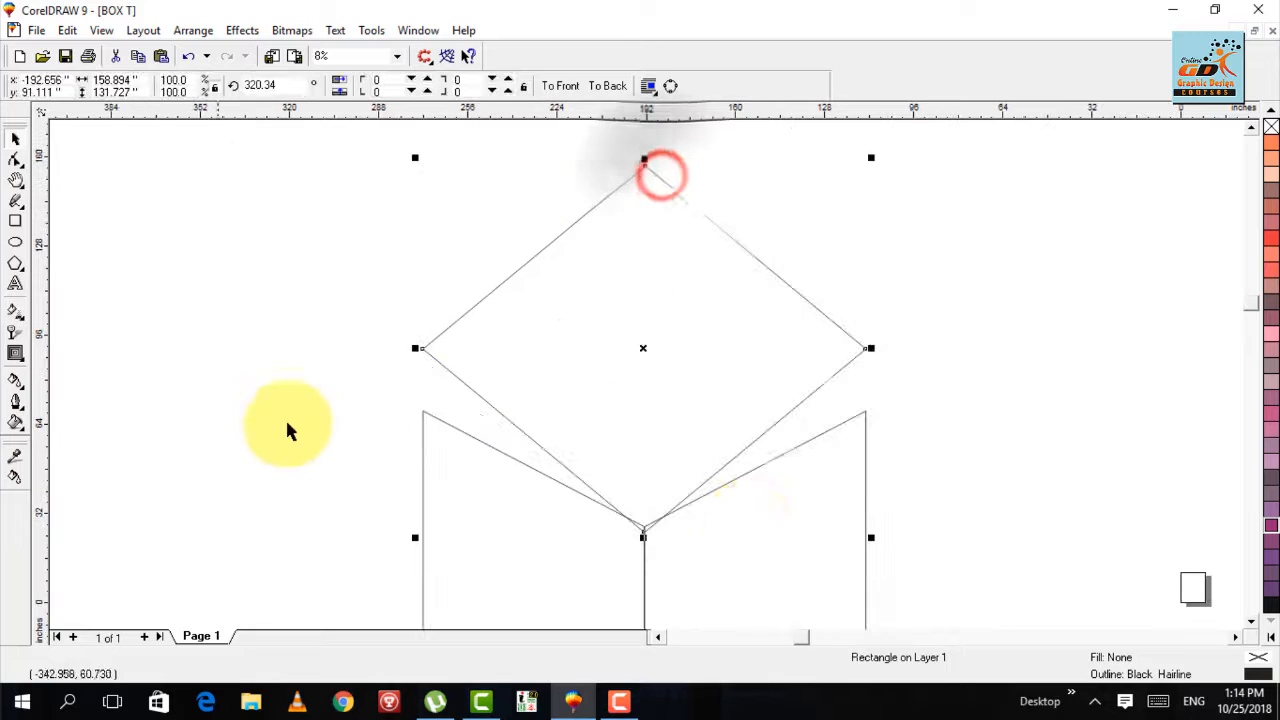
{"action": "left_click_drag", "start_coordinate": [758, 564], "coordinate": [834, 622]}
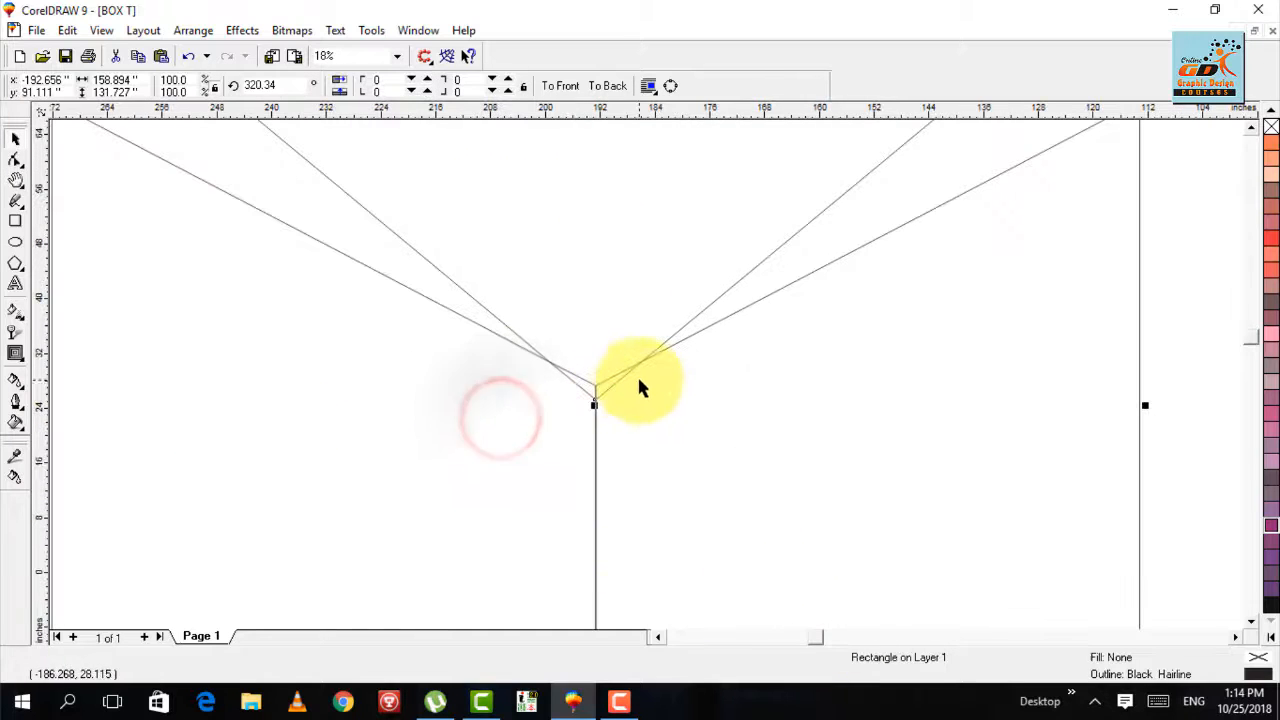
{"action": "key", "text": "F2"}
{"action": "left_click_drag", "start_coordinate": [706, 422], "coordinate": [398, 278]}
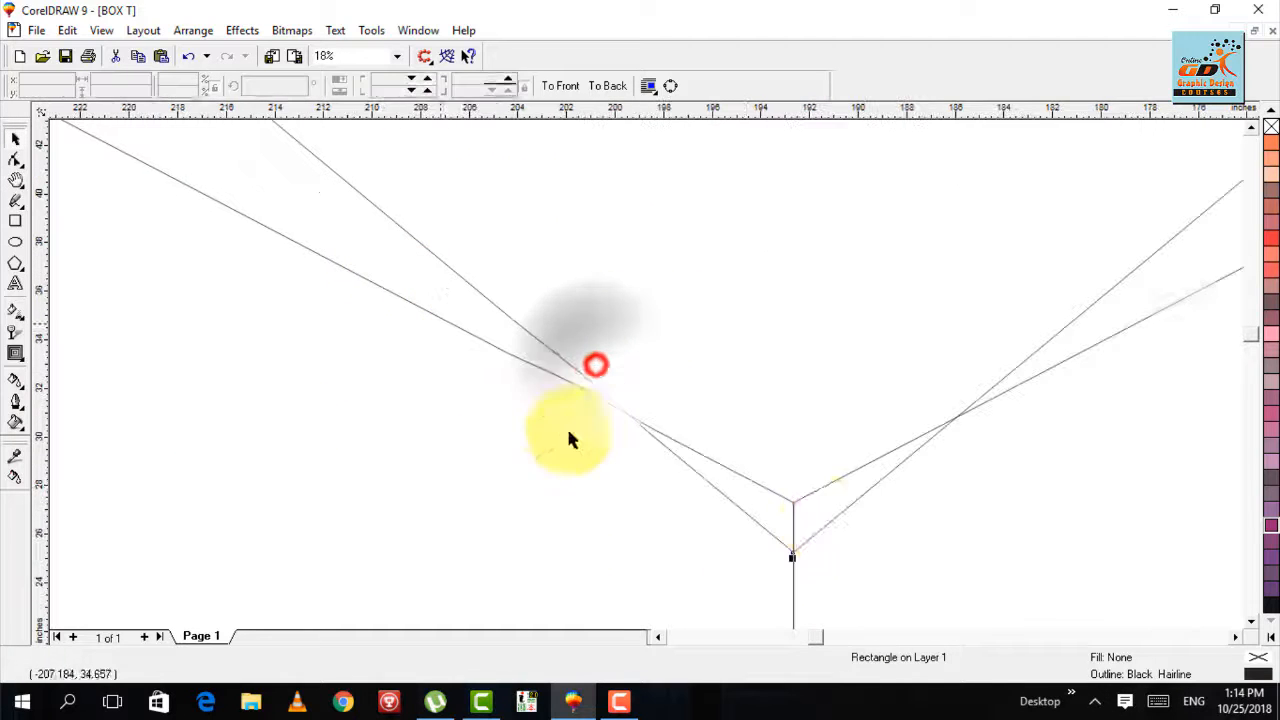
{"action": "left_click_drag", "start_coordinate": [845, 507], "coordinate": [848, 460]}
{"action": "left_click", "coordinate": [846, 494]}
{"action": "key", "text": "F3"}
{"action": "key", "text": "F3"}
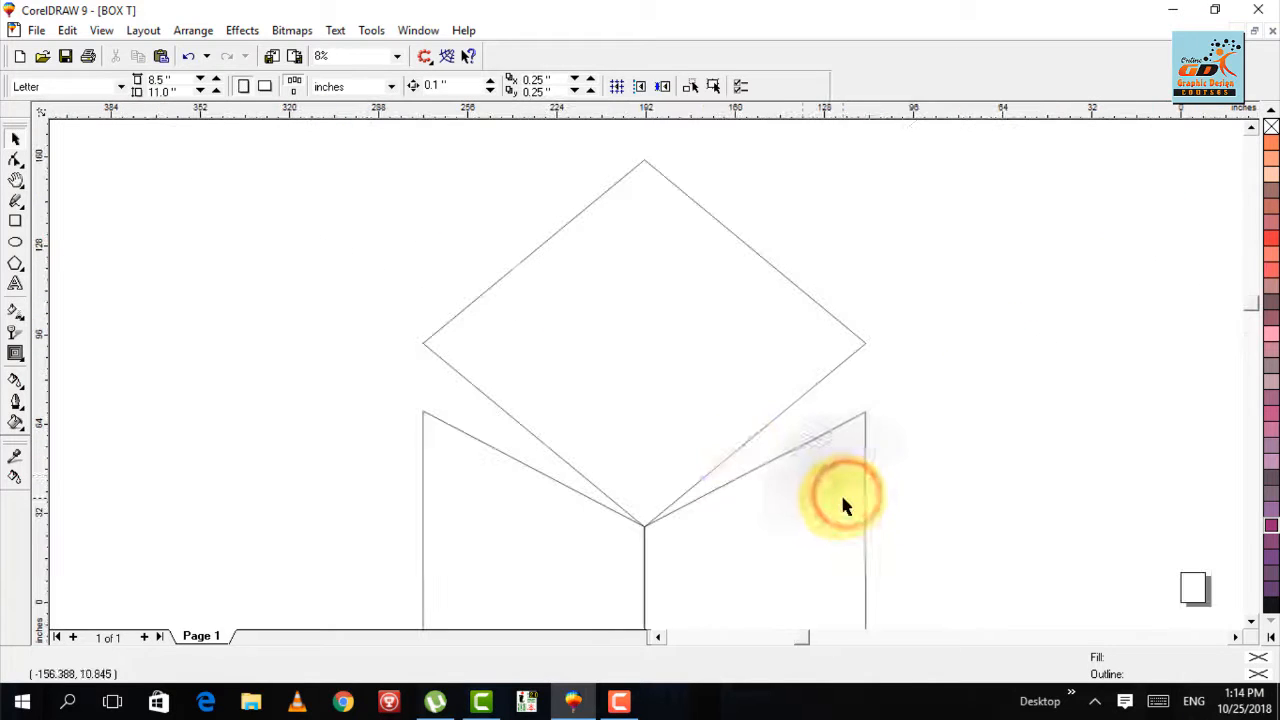
- Flatten the diamond by lowering its top corner to a height of about 84.3 inches, keeping its lowest corner on the shared edge
{"action": "left_click", "coordinate": [650, 160]}
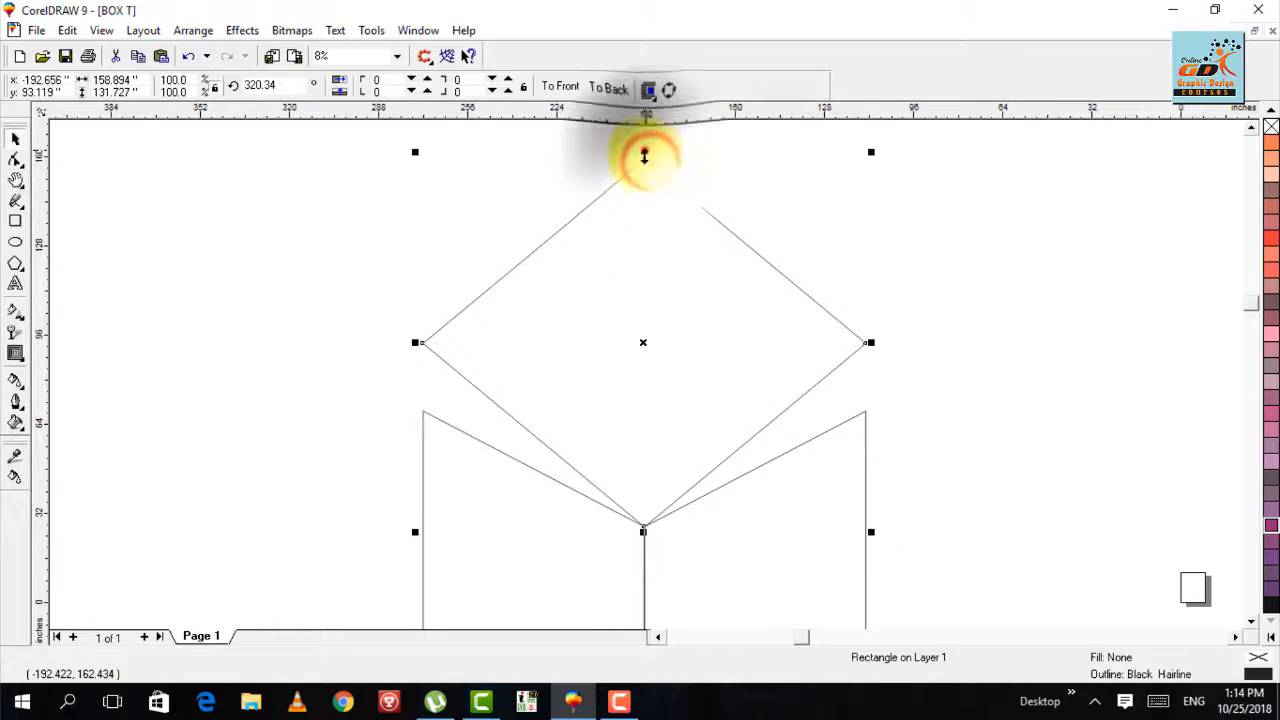
{"action": "left_click_drag", "start_coordinate": [644, 151], "coordinate": [643, 285]}
{"action": "key", "text": "F2"}
{"action": "left_click_drag", "start_coordinate": [386, 366], "coordinate": [466, 451]}
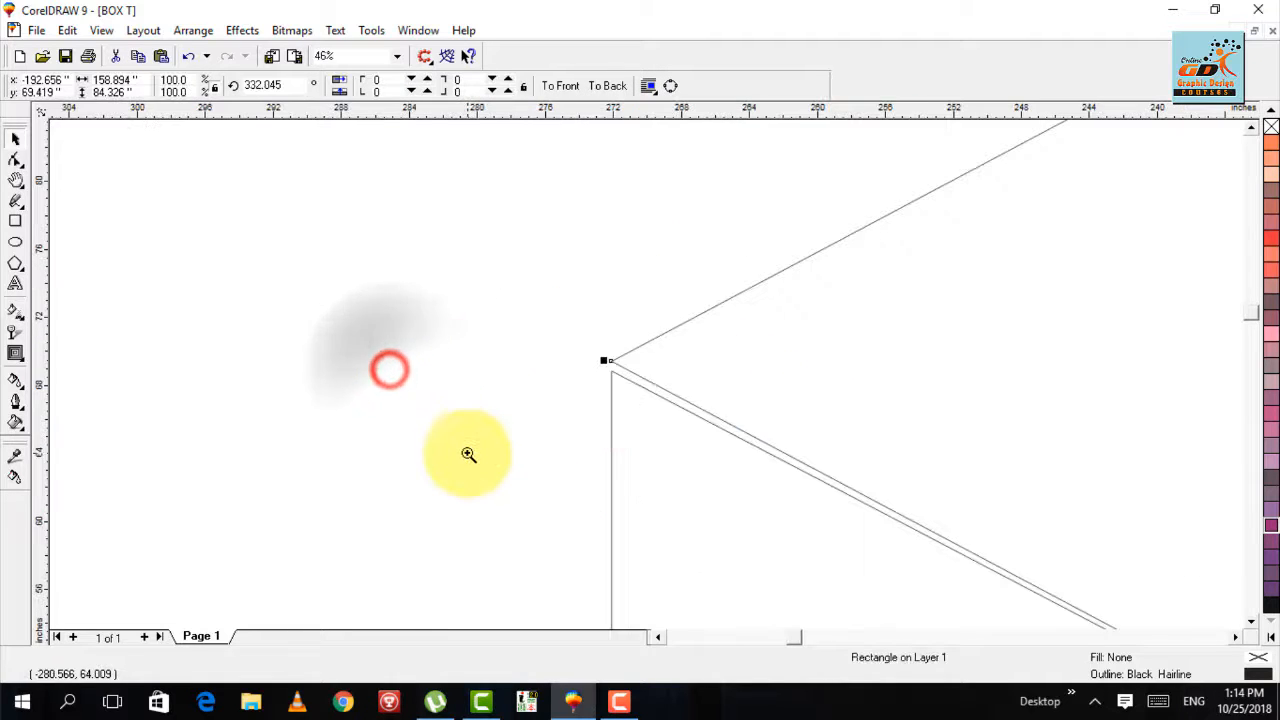
- Reduce the diamond's height to about 82.6 inches from the top corner to bring its lower edges closer to the side faces
{"action": "key", "text": "F3"}
{"action": "key", "text": "F2"}
{"action": "left_click_drag", "start_coordinate": [742, 242], "coordinate": [350, 494]}
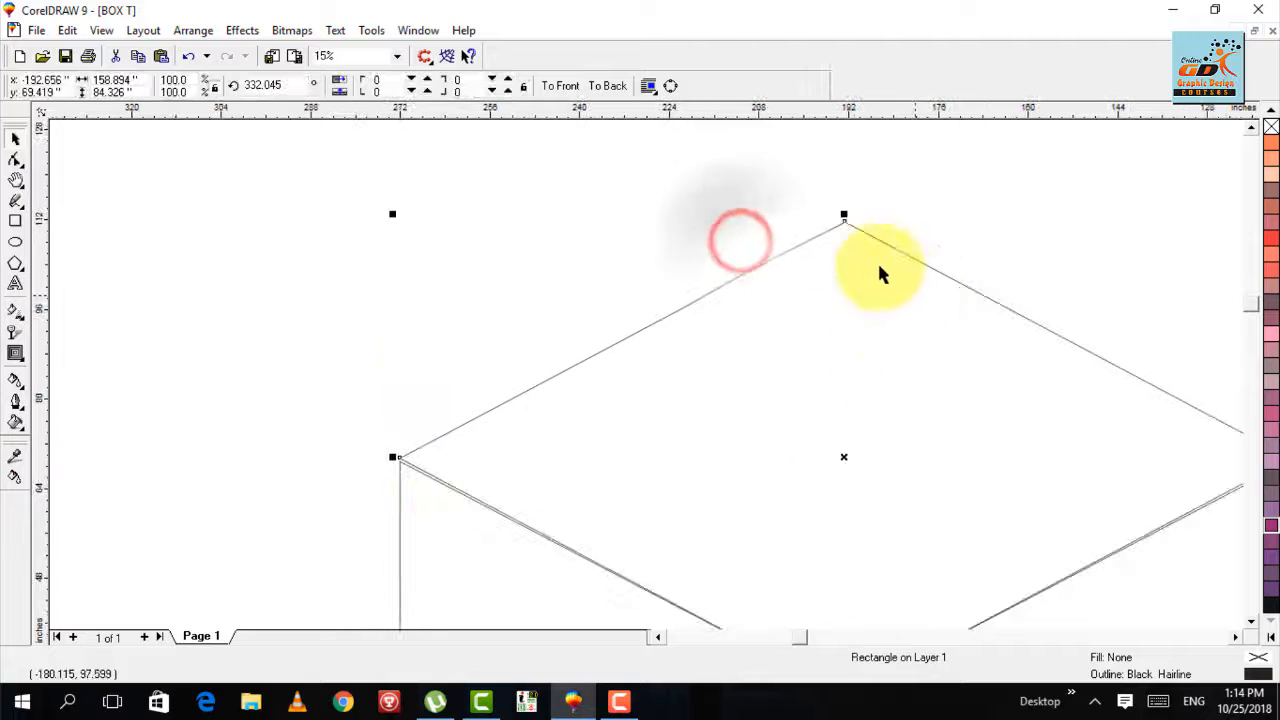
{"action": "left_click_drag", "start_coordinate": [844, 212], "coordinate": [845, 224]}
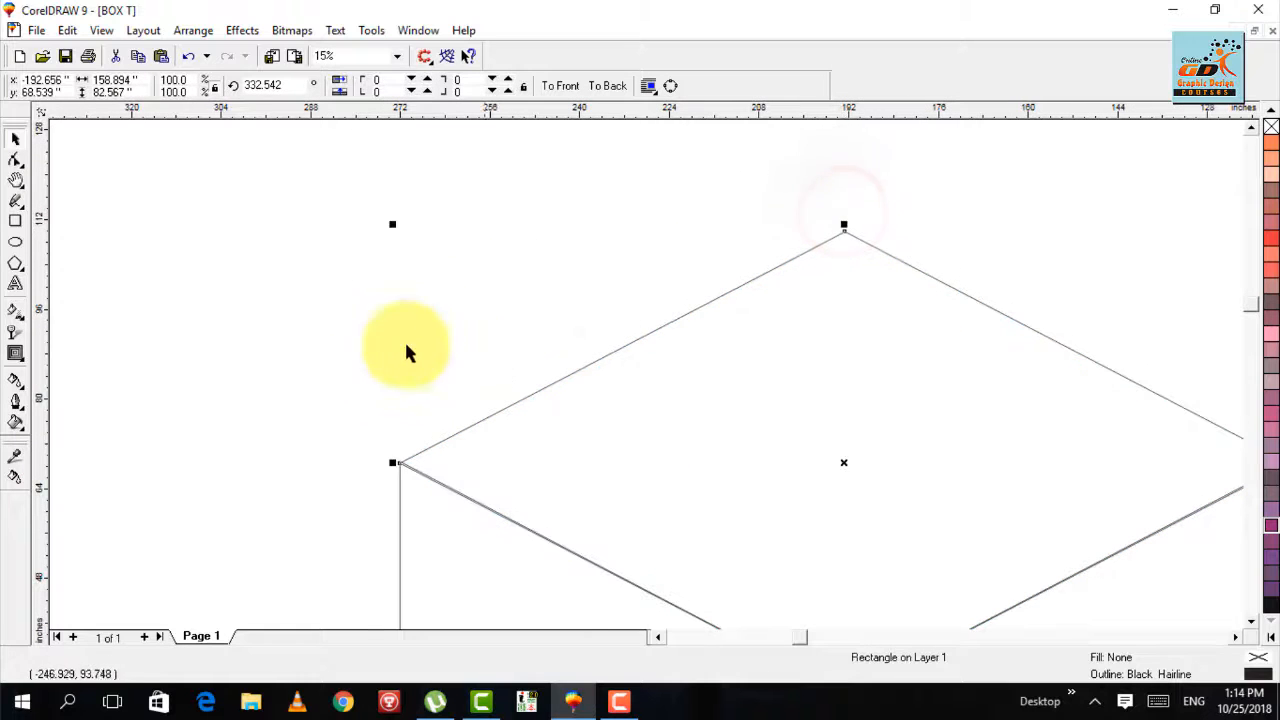
{"action": "key", "text": "F2"}
{"action": "left_click_drag", "start_coordinate": [370, 403], "coordinate": [457, 508]}
{"action": "key", "text": "F3"}
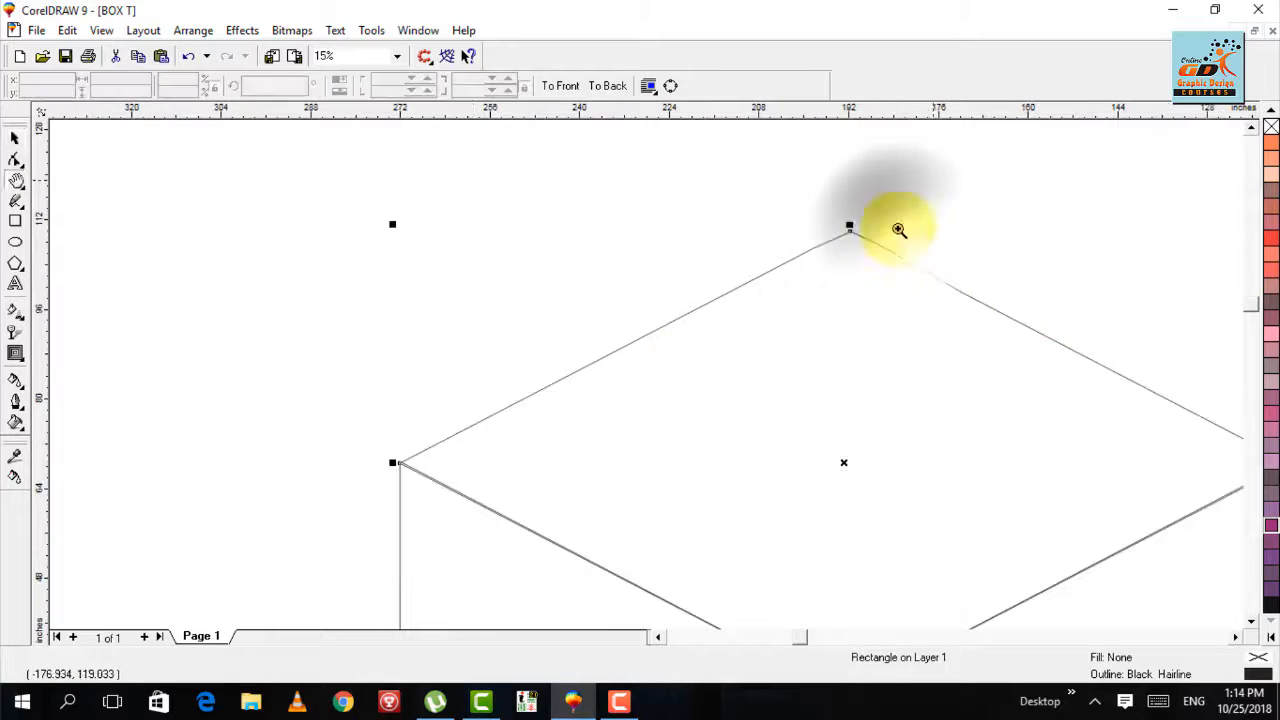
- Raise the diamond's top corner slightly to a height of about 83.5 inches and check the fit at the left corner
{"action": "left_click_drag", "start_coordinate": [926, 188], "coordinate": [298, 535]}
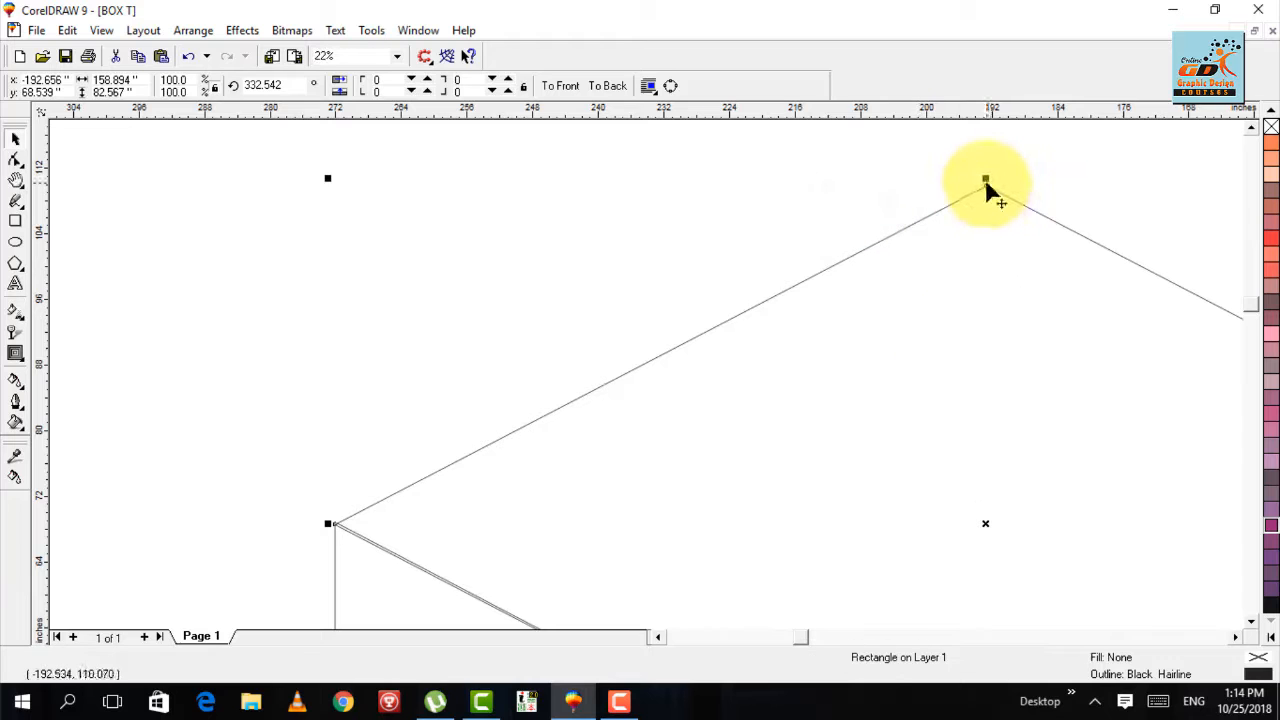
{"action": "left_click_drag", "start_coordinate": [986, 178], "coordinate": [986, 172]}
{"action": "key", "text": "F2"}
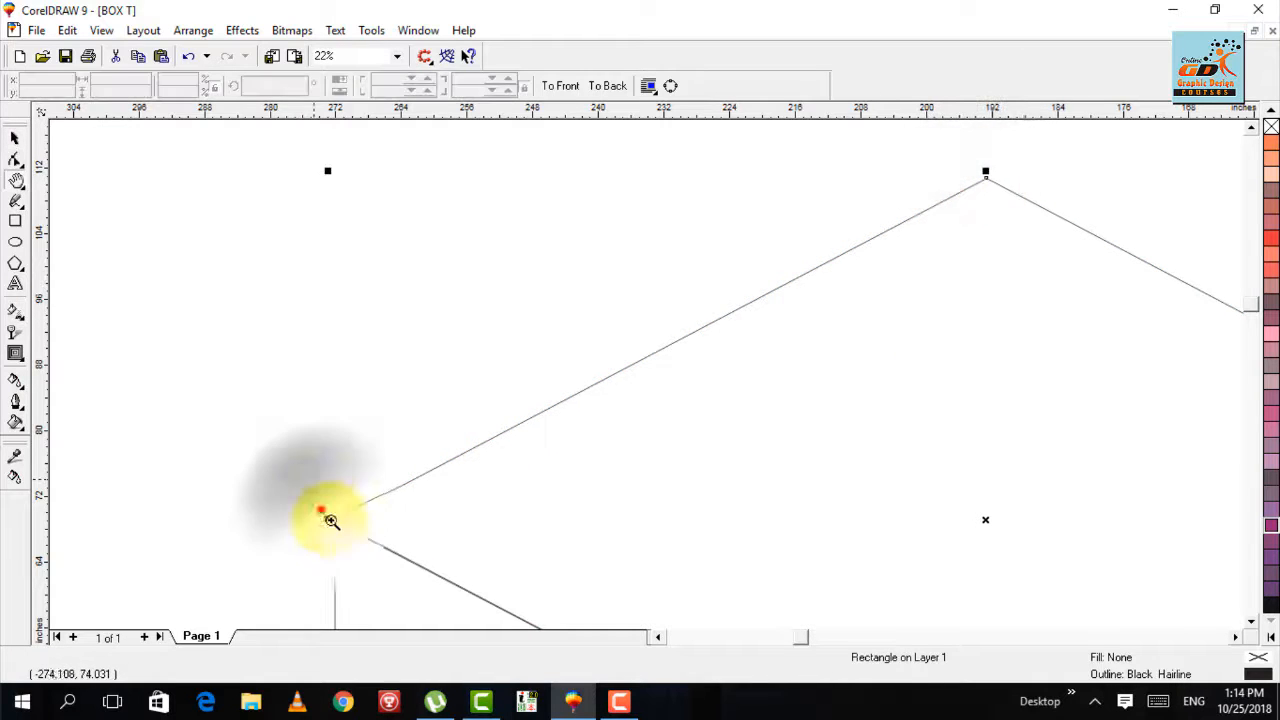
{"action": "left_click_drag", "start_coordinate": [320, 510], "coordinate": [360, 546]}
{"action": "key", "text": "F3"}
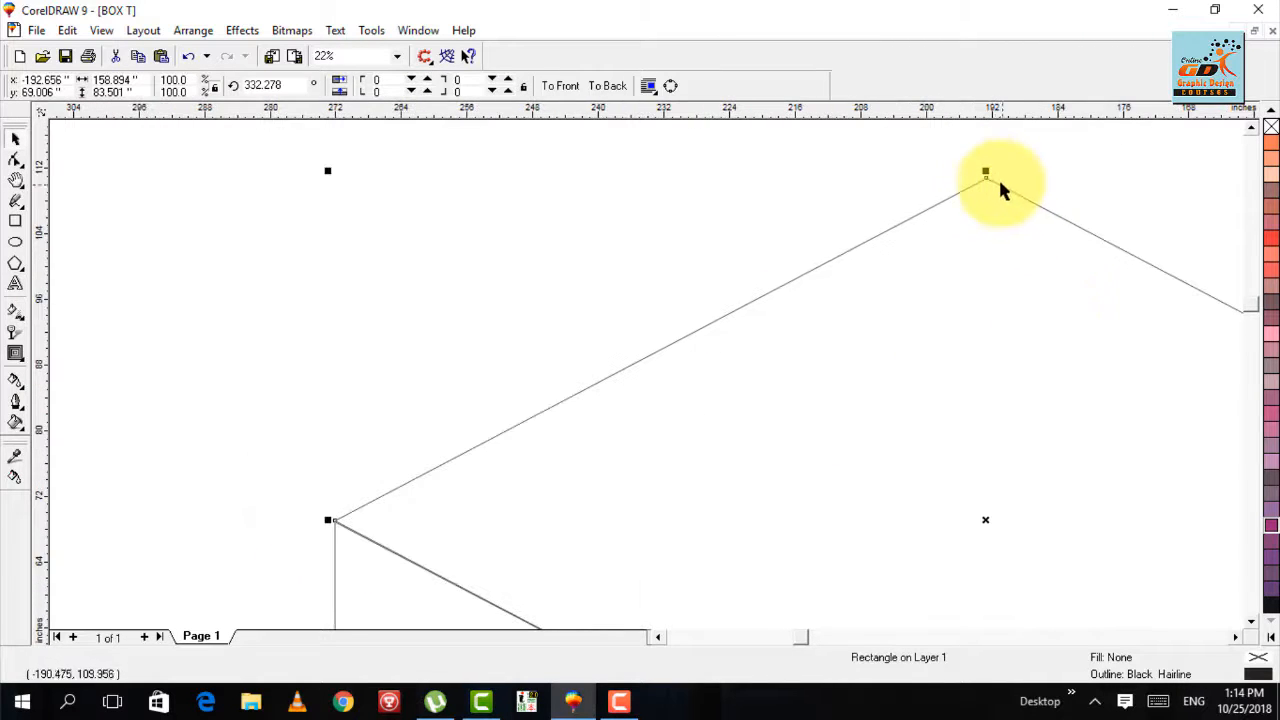
- Fine-tune the diamond's height to about 83.2 inches so its lower edges lie on the top edges of the side faces
{"action": "left_click_drag", "start_coordinate": [986, 173], "coordinate": [986, 176]}
{"action": "key", "text": "F2"}
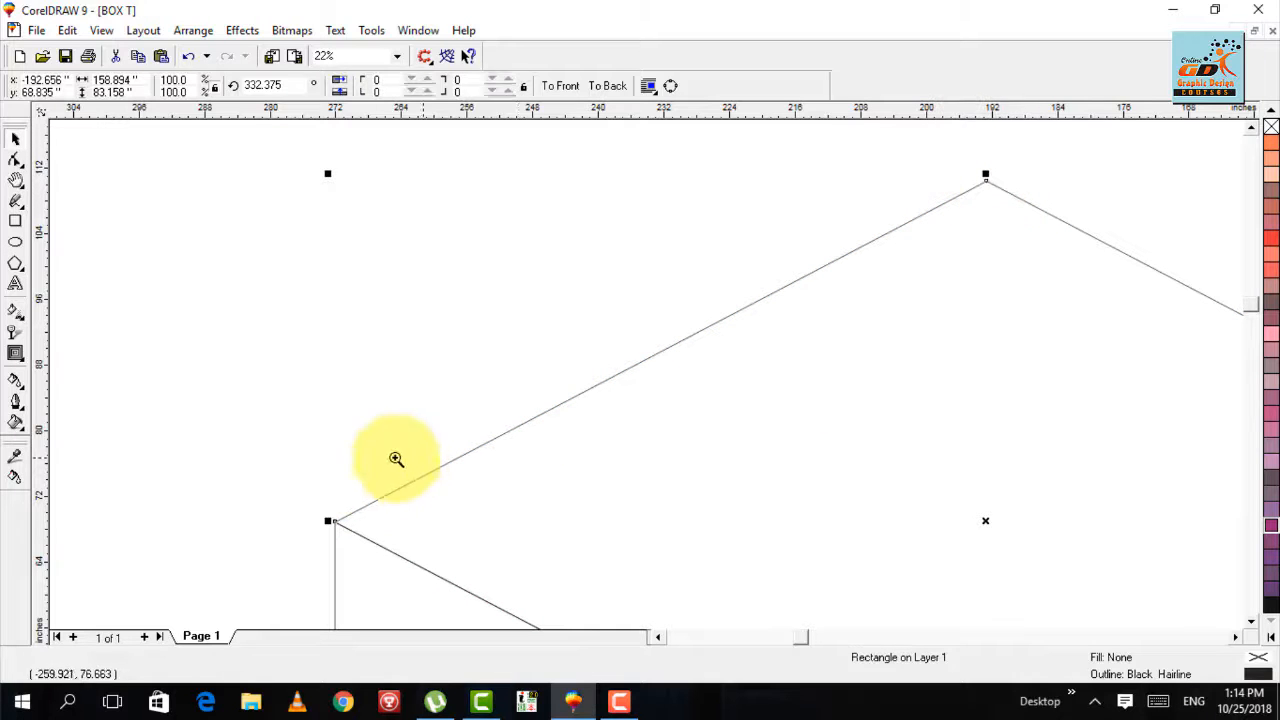
{"action": "left_click_drag", "start_coordinate": [345, 516], "coordinate": [327, 547]}
{"action": "left_click", "coordinate": [368, 529]}
{"action": "key", "text": "F3"}
{"action": "key", "text": "F3"}
{"action": "key", "text": "F3"}
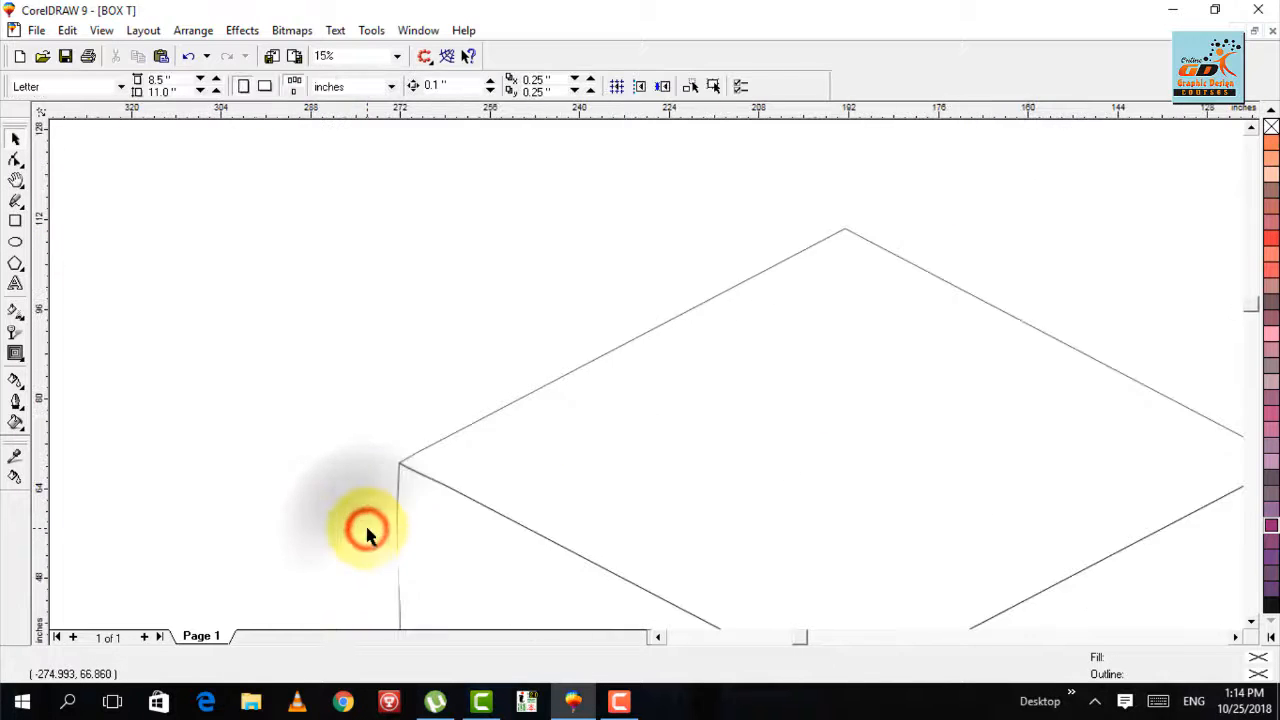
- Select all the faces of the box and move them left and slightly down, centered at about x -298.3, y 15.3 inches
{"action": "key", "text": "F4"}
{"action": "key", "text": "F3"}
{"action": "key", "text": "F3"}
{"action": "key", "text": "F4"}
{"action": "key", "text": "F3"}
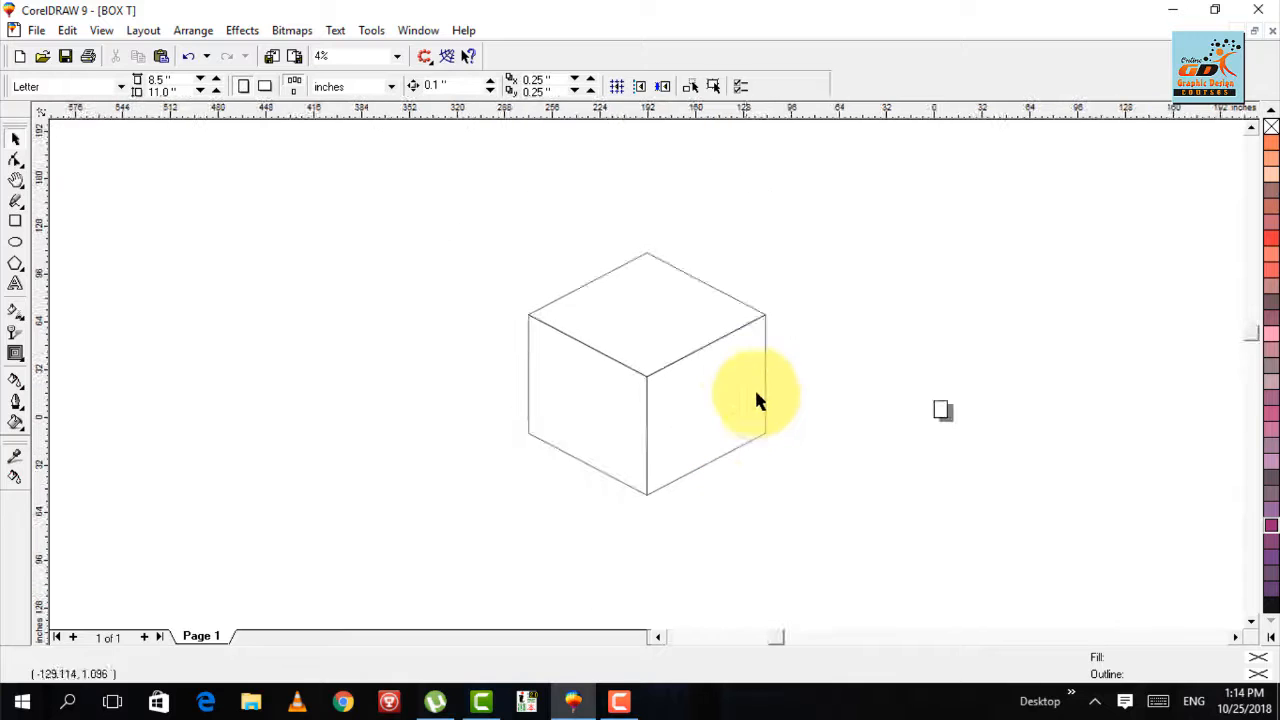
{"action": "left_click_drag", "start_coordinate": [836, 202], "coordinate": [592, 458]}
{"action": "left_click_drag", "start_coordinate": [646, 369], "coordinate": [487, 387]}
- Fill the grouped side faces of the box with Peach
{"action": "left_click", "coordinate": [650, 362]}
{"action": "left_click", "coordinate": [596, 455]}
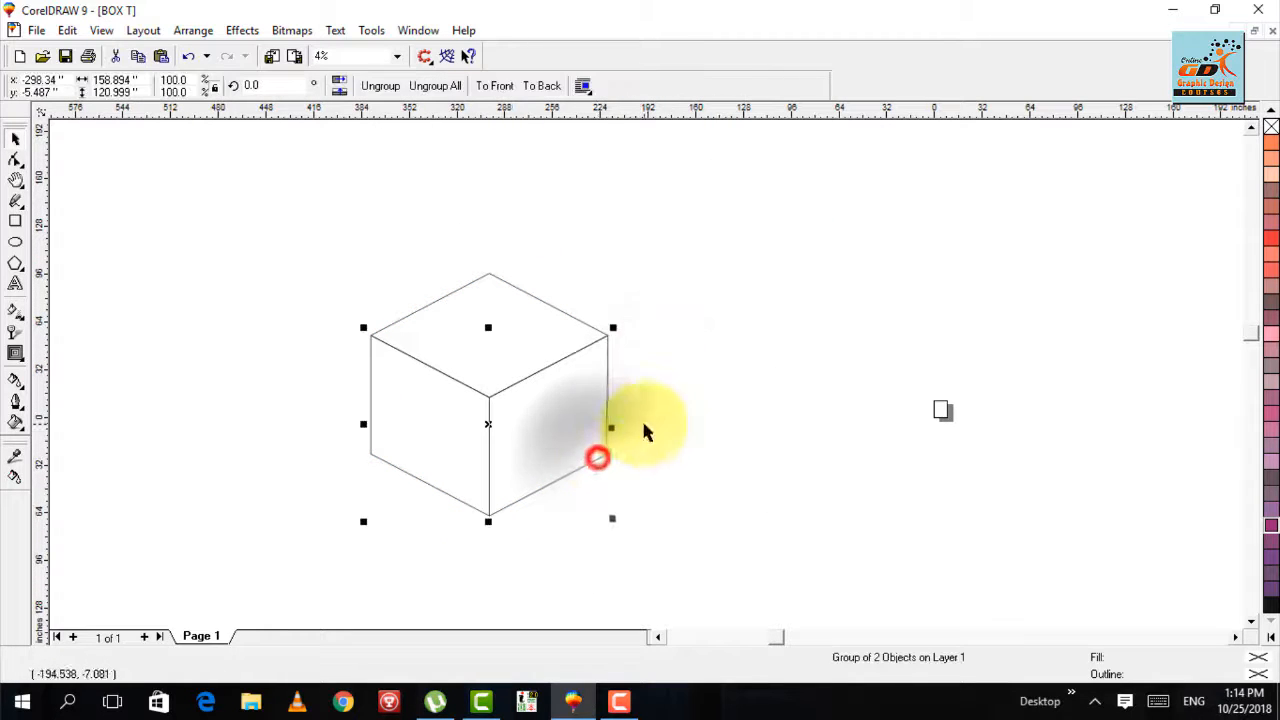
{"action": "left_click", "coordinate": [1272, 639]}
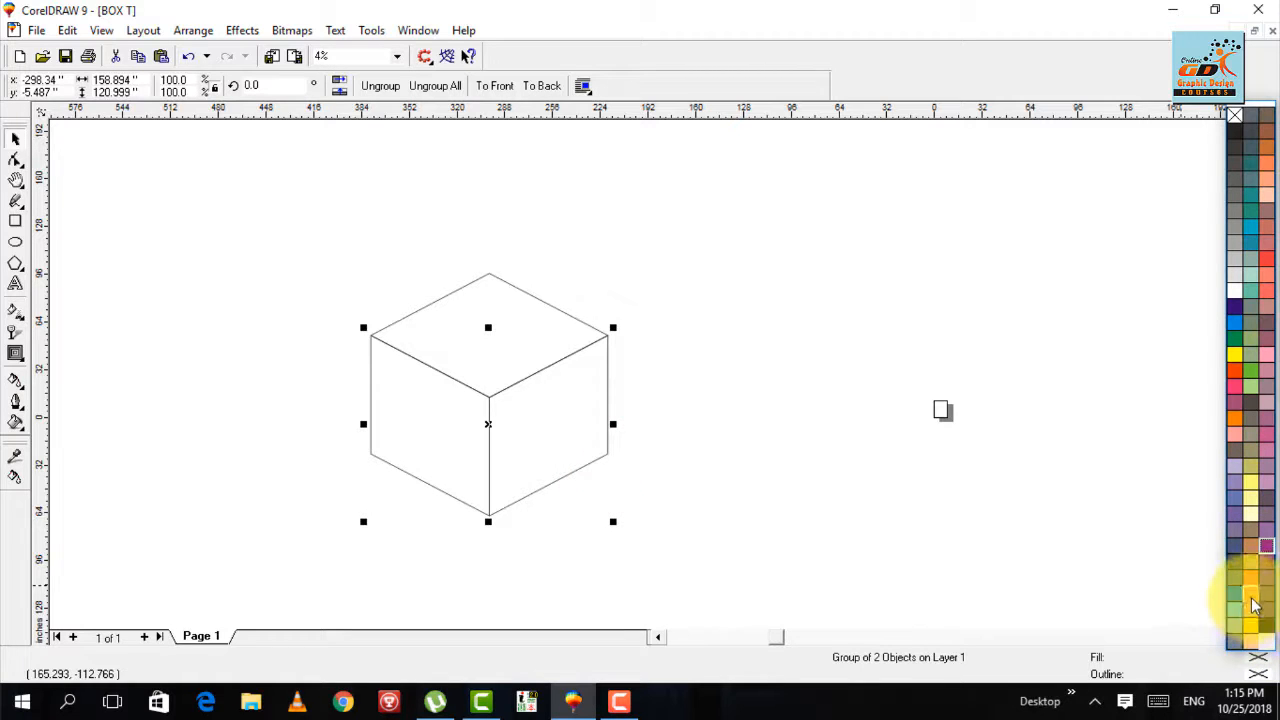
{"action": "left_click", "coordinate": [1253, 612]}
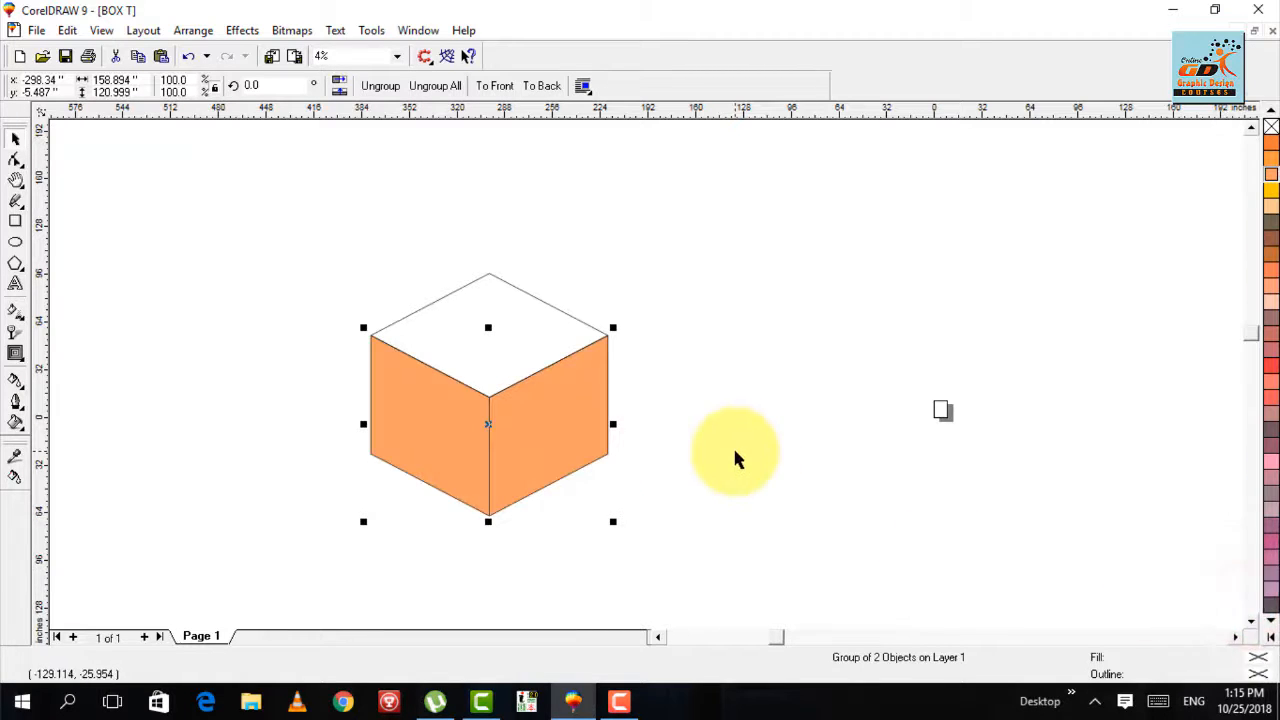
- Ungroup the two side faces and fill the right one with Gold
{"action": "left_click", "coordinate": [395, 88]}
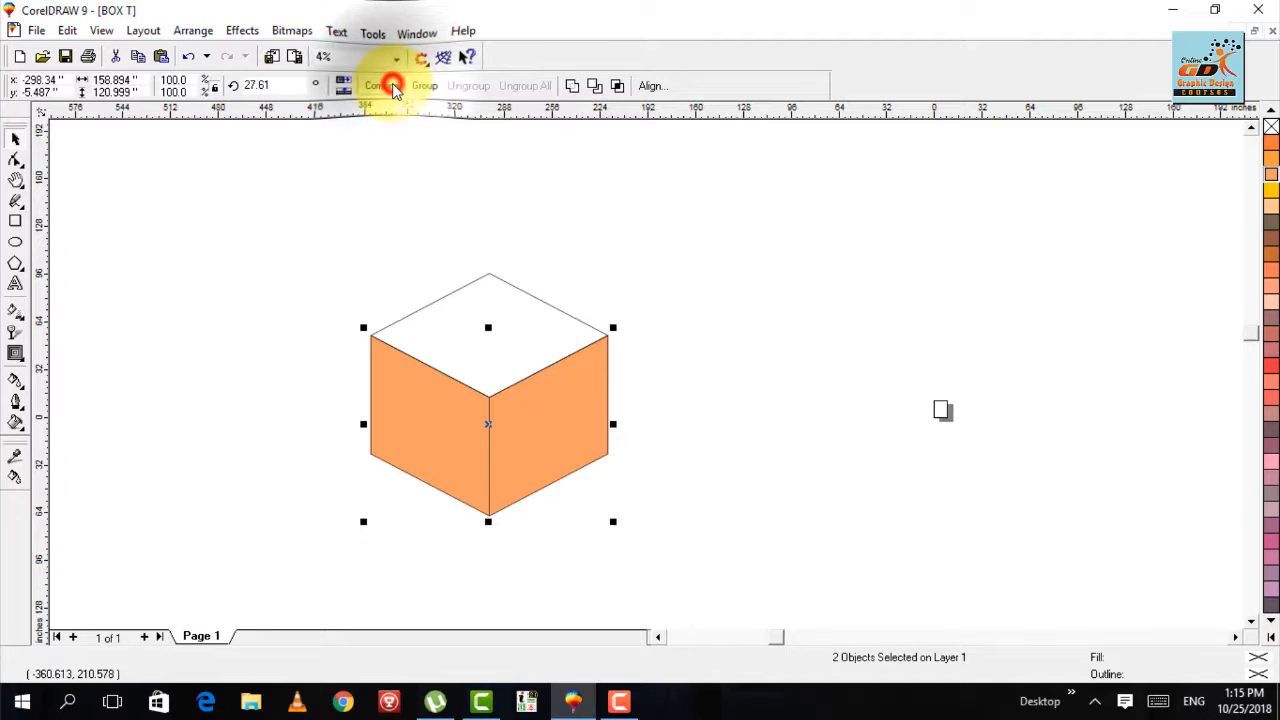
{"action": "left_click", "coordinate": [609, 176]}
{"action": "left_click", "coordinate": [577, 401]}
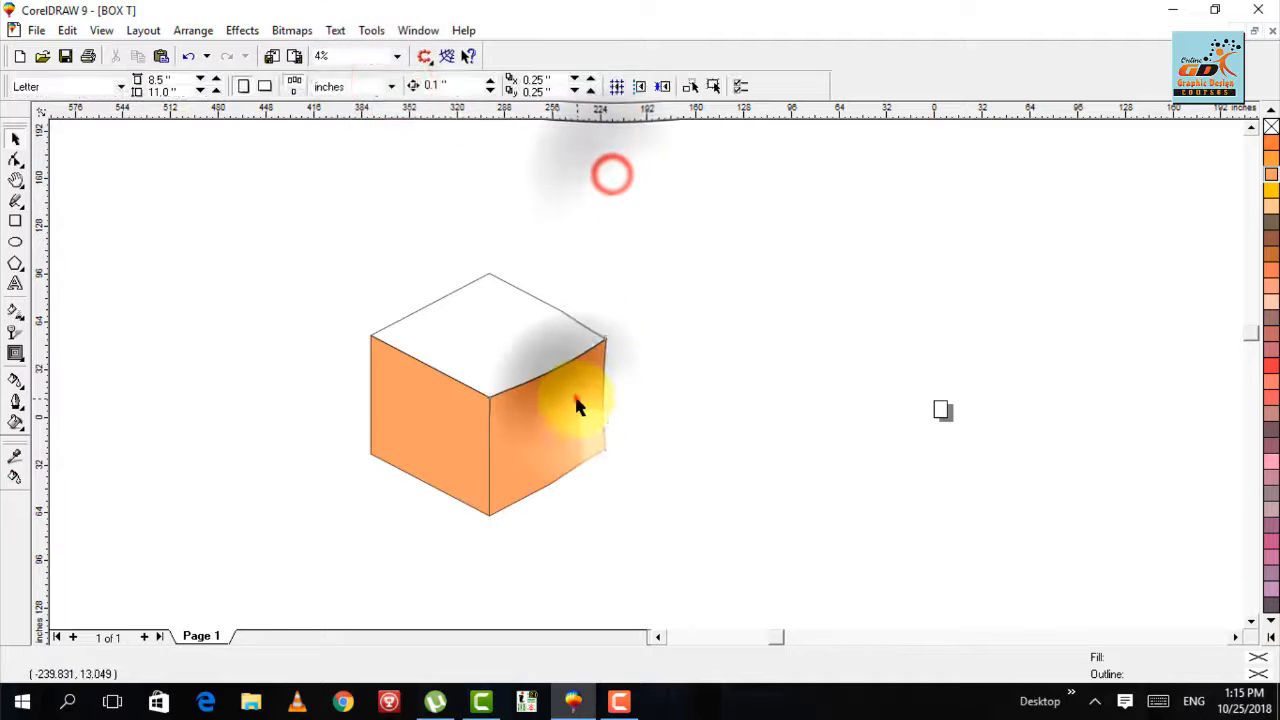
{"action": "left_click", "coordinate": [1272, 636]}
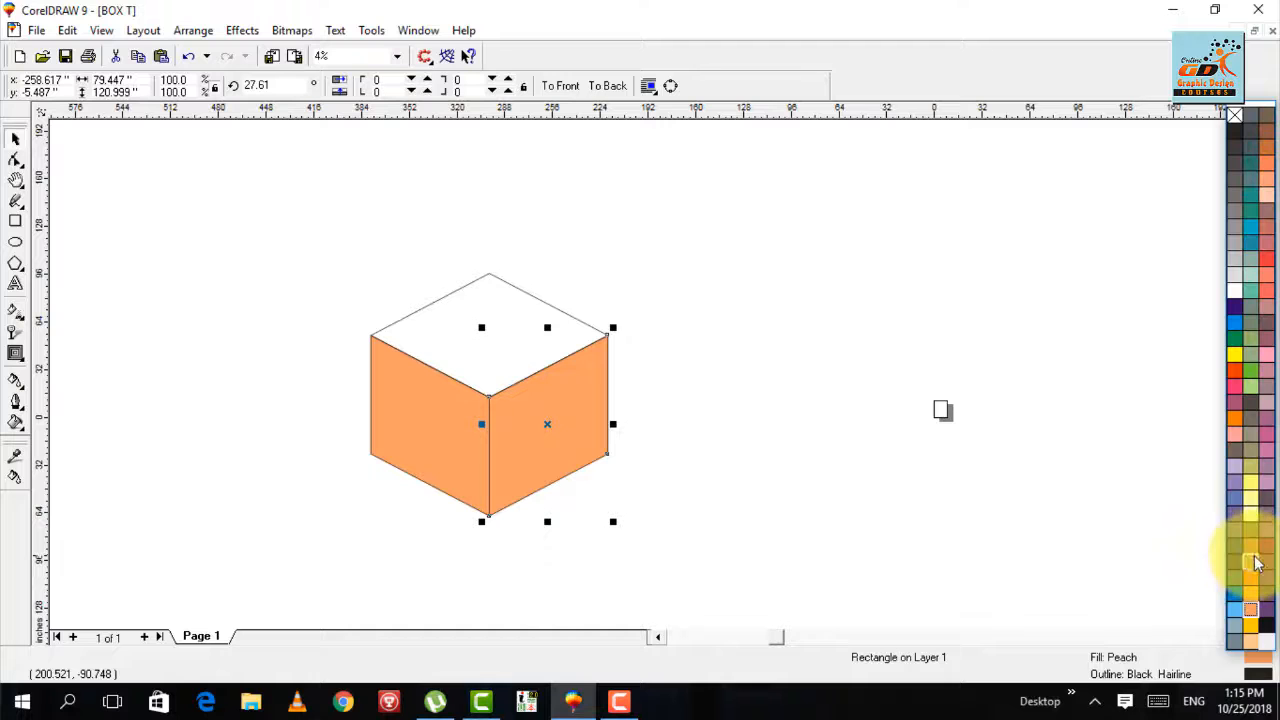
{"action": "left_click", "coordinate": [1253, 562]}
{"action": "left_click", "coordinate": [792, 401]}
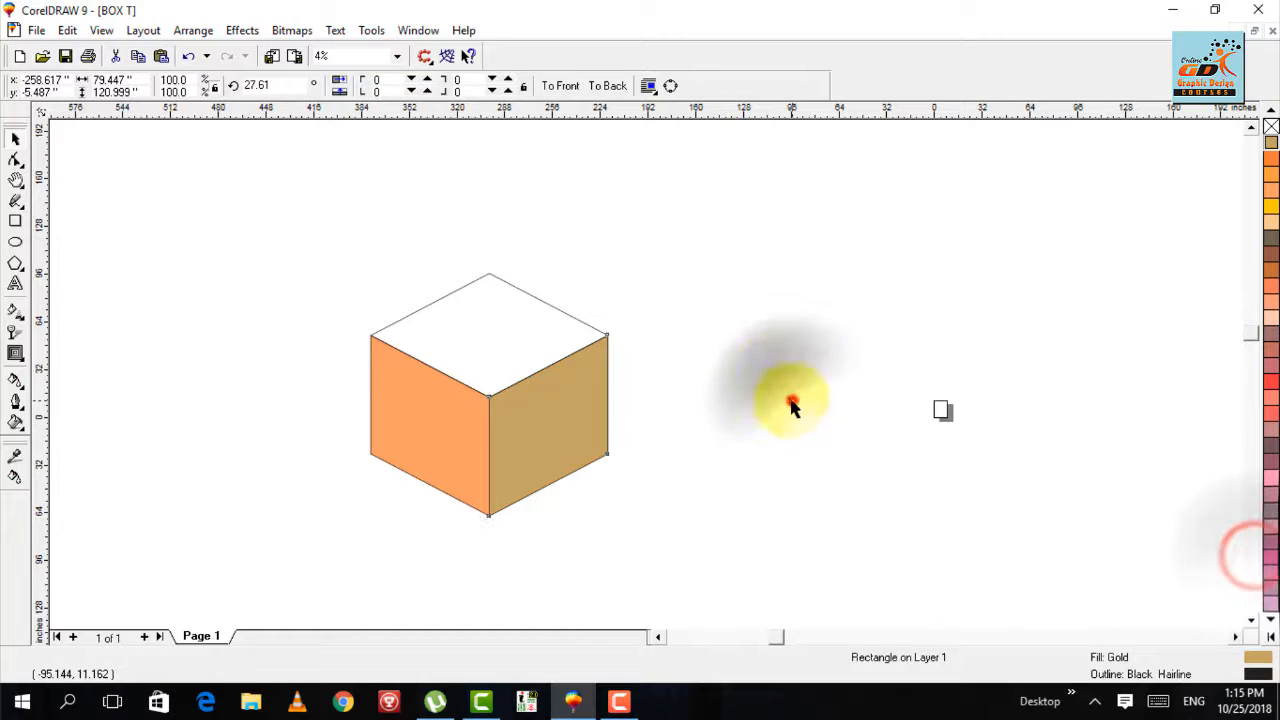
- Fill the left side face of the box with Gold
{"action": "left_click", "coordinate": [400, 425]}
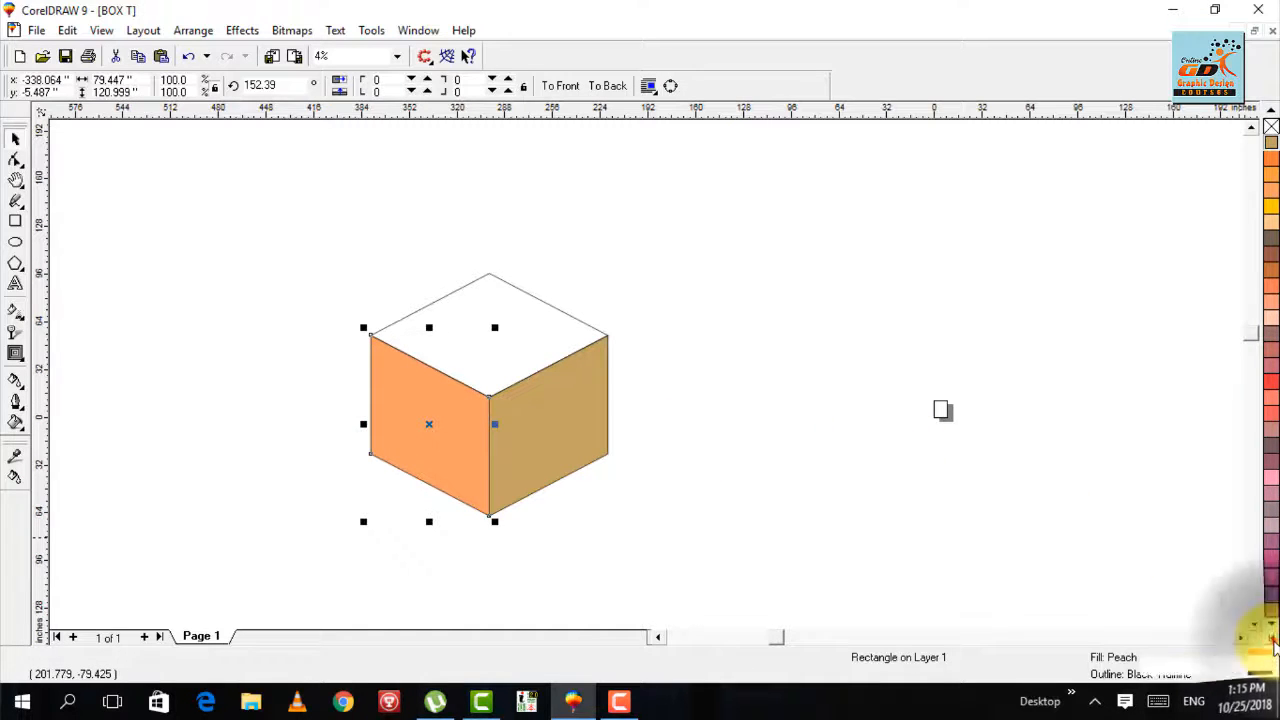
{"action": "left_click", "coordinate": [1272, 640]}
{"action": "left_click", "coordinate": [1251, 560]}
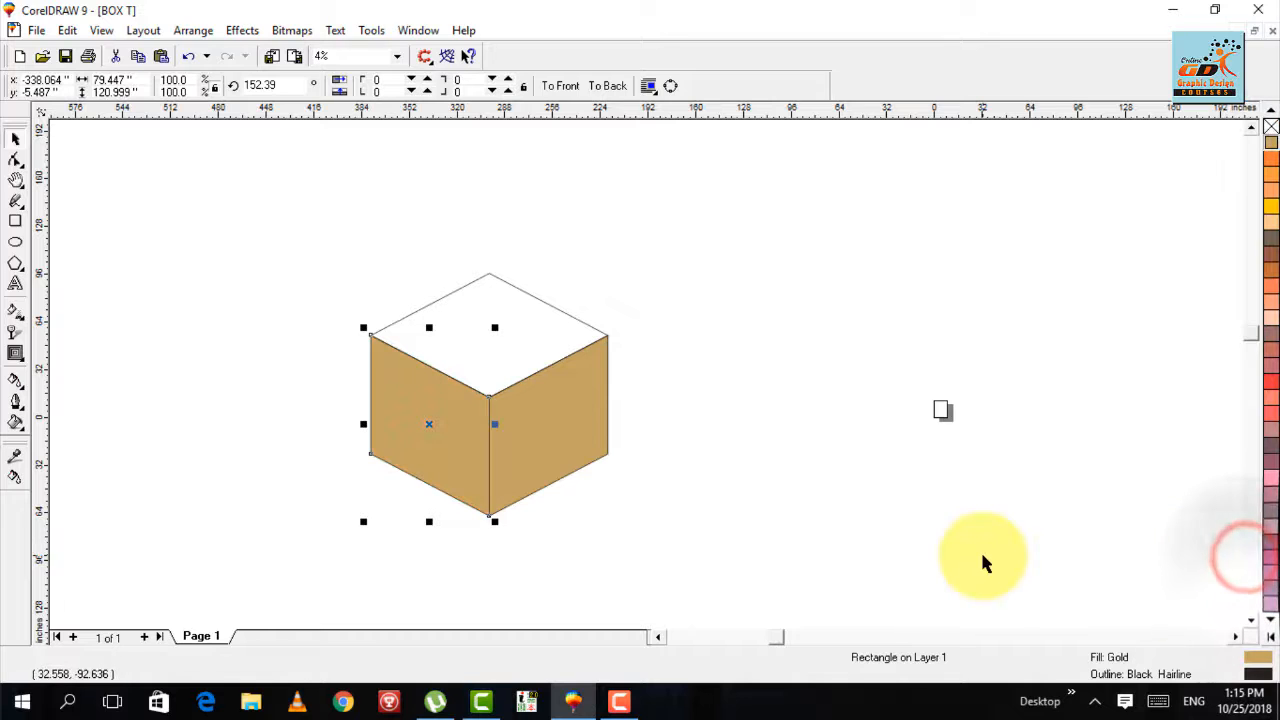
- Darken the left face's uniform fill by setting its black (K) component to 30
{"action": "double_click", "coordinate": [1258, 660]}
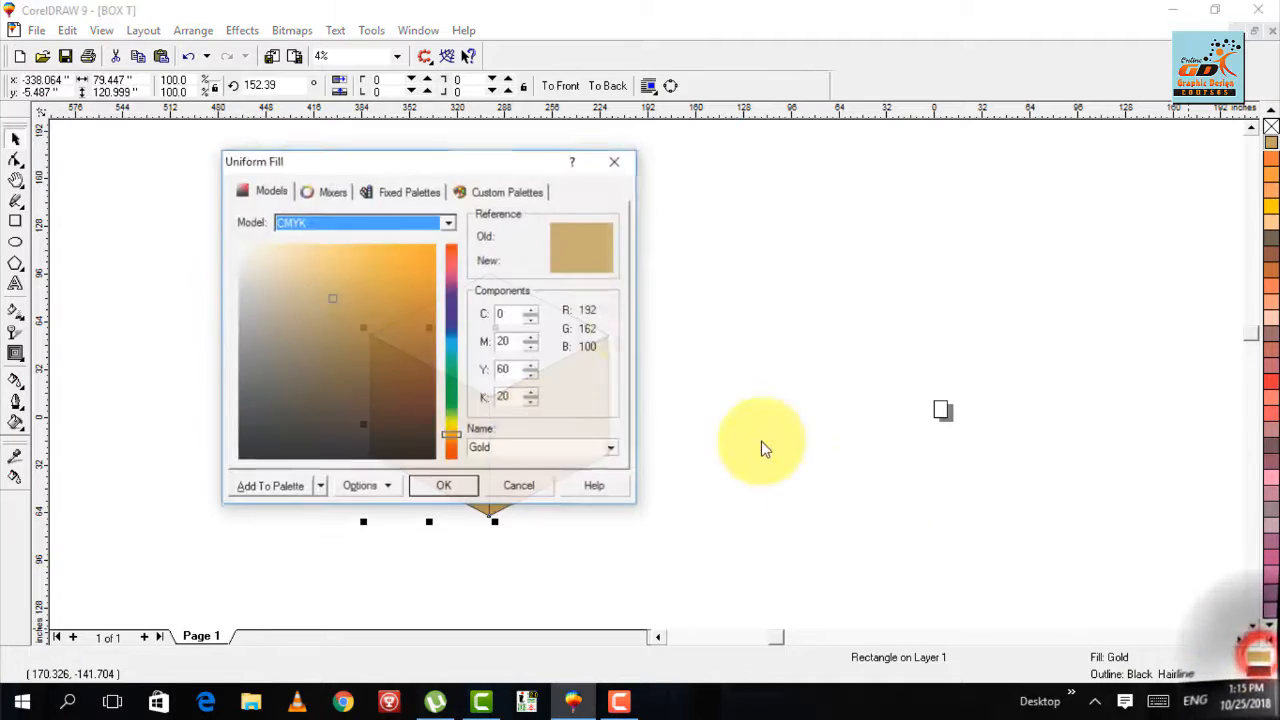
{"action": "left_click_drag", "start_coordinate": [433, 162], "coordinate": [911, 157]}
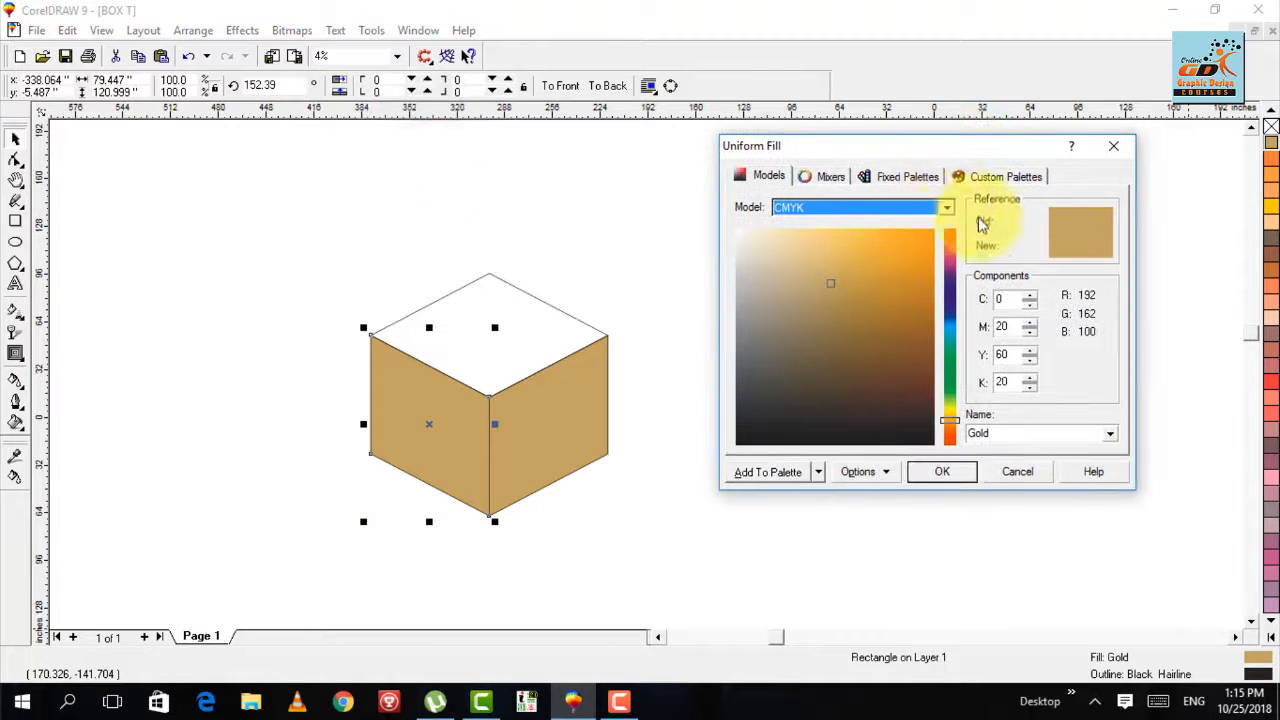
{"action": "double_click", "coordinate": [1015, 382]}
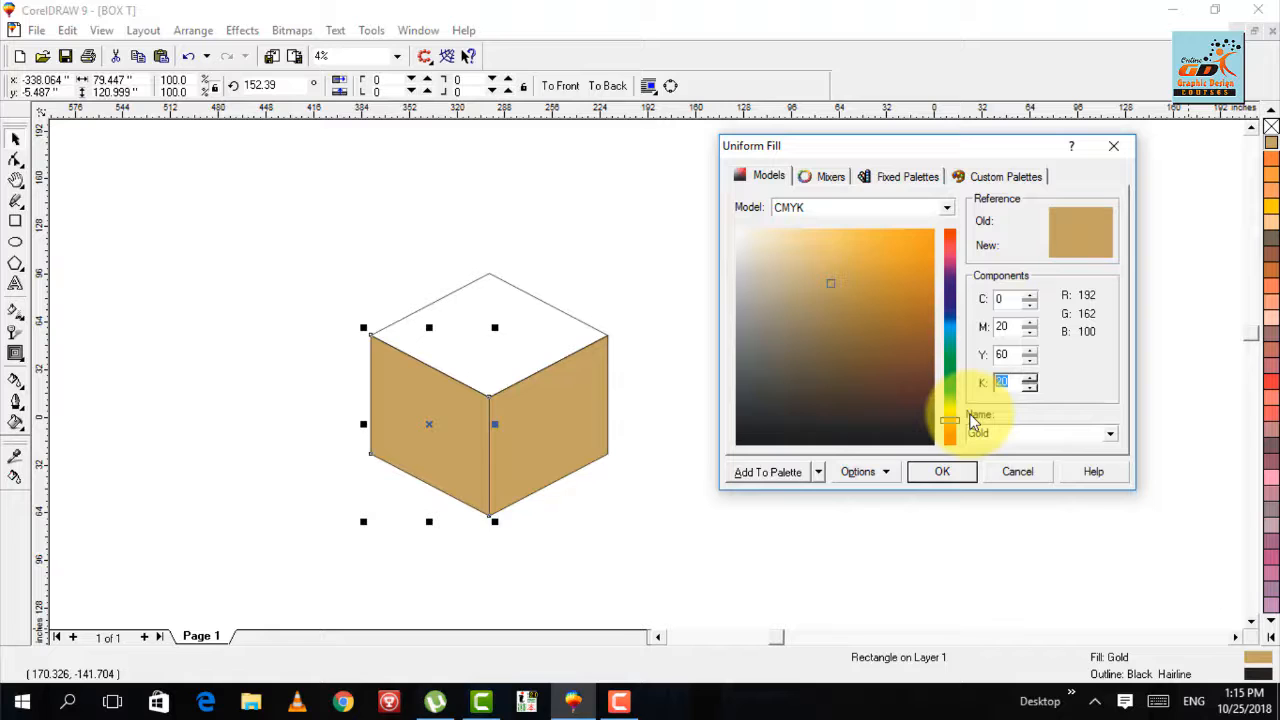
{"action": "key", "text": "Return"}
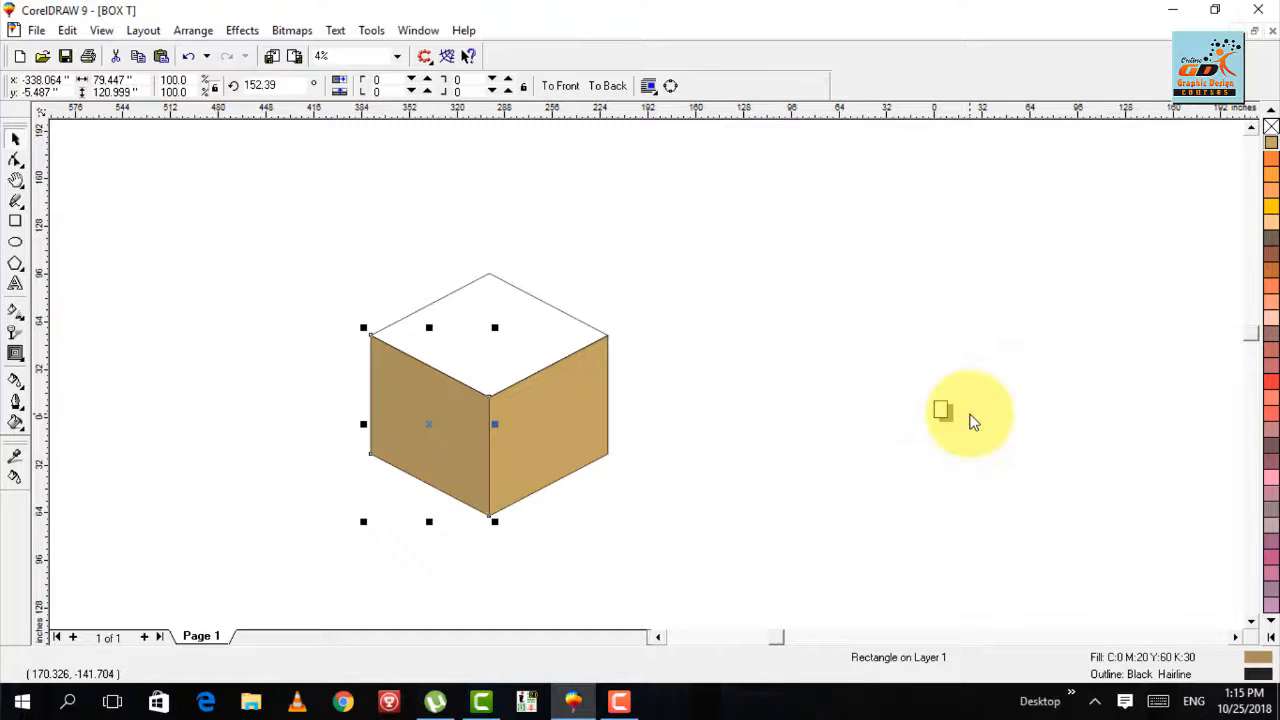
{"action": "left_click", "coordinate": [667, 342]}
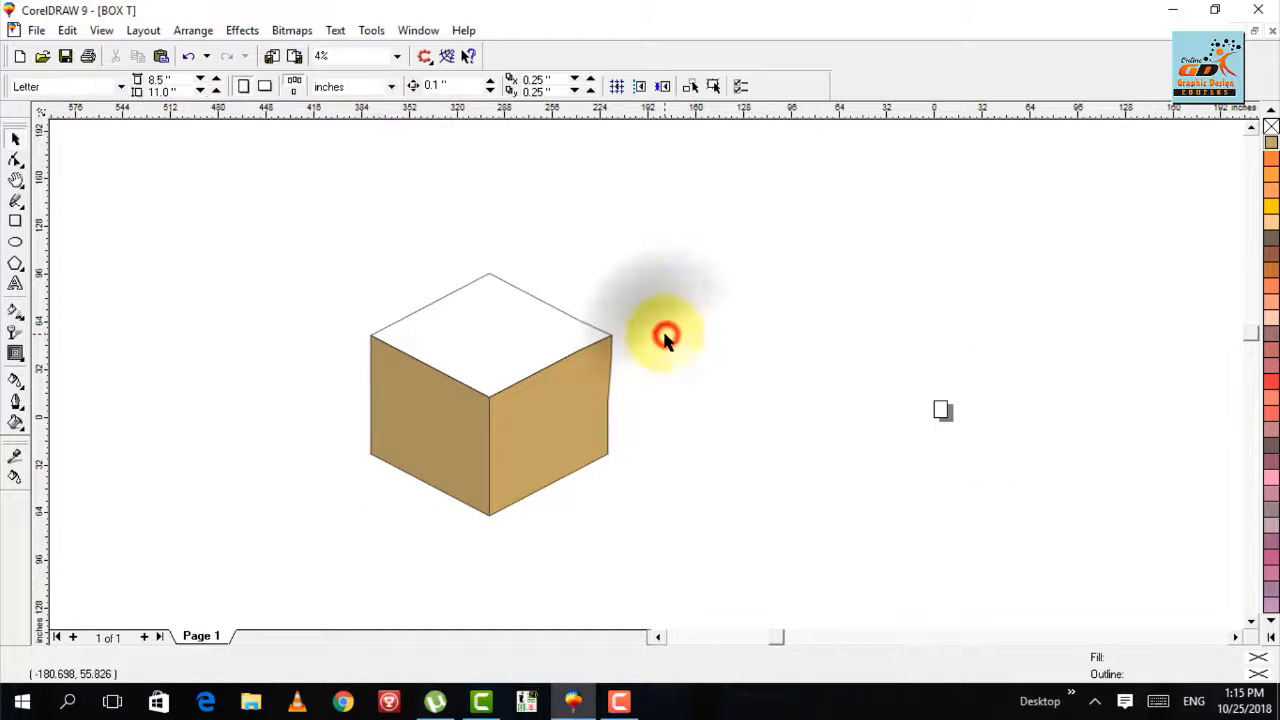
- Fill the diamond-shaped top face with Brown, trying Red Brown first
{"action": "left_click", "coordinate": [488, 280]}
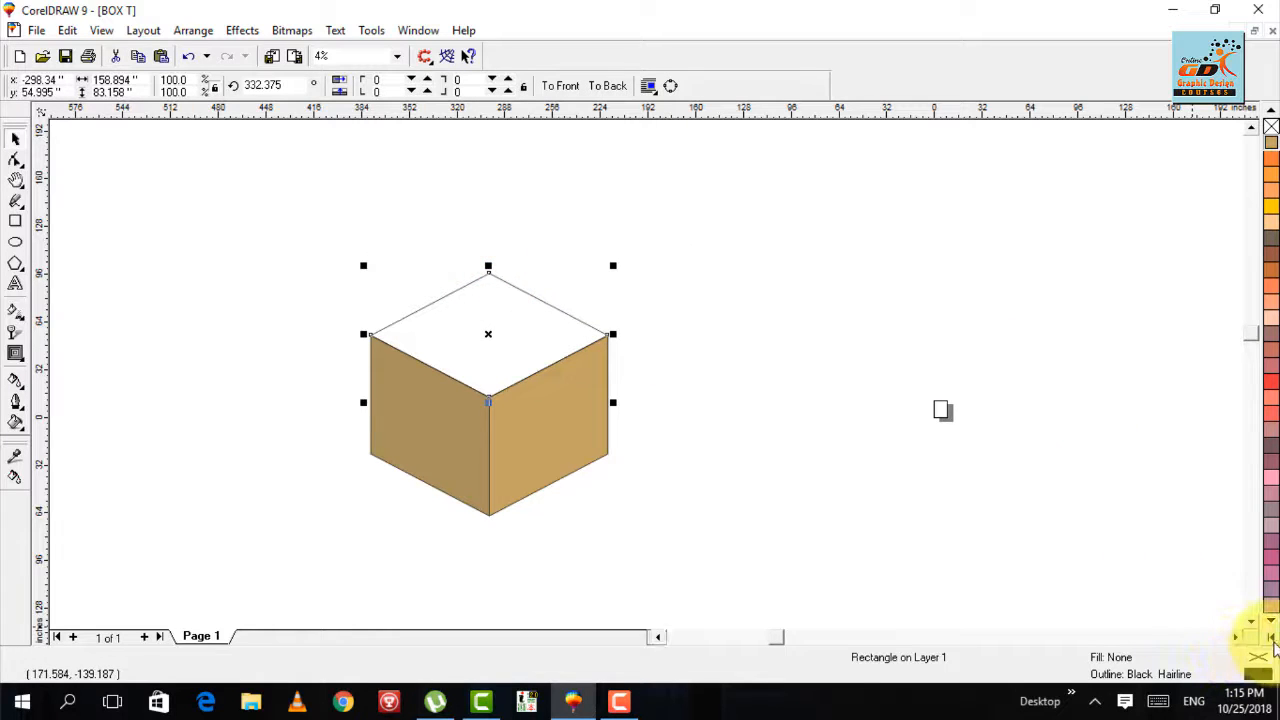
{"action": "left_click", "coordinate": [1271, 635]}
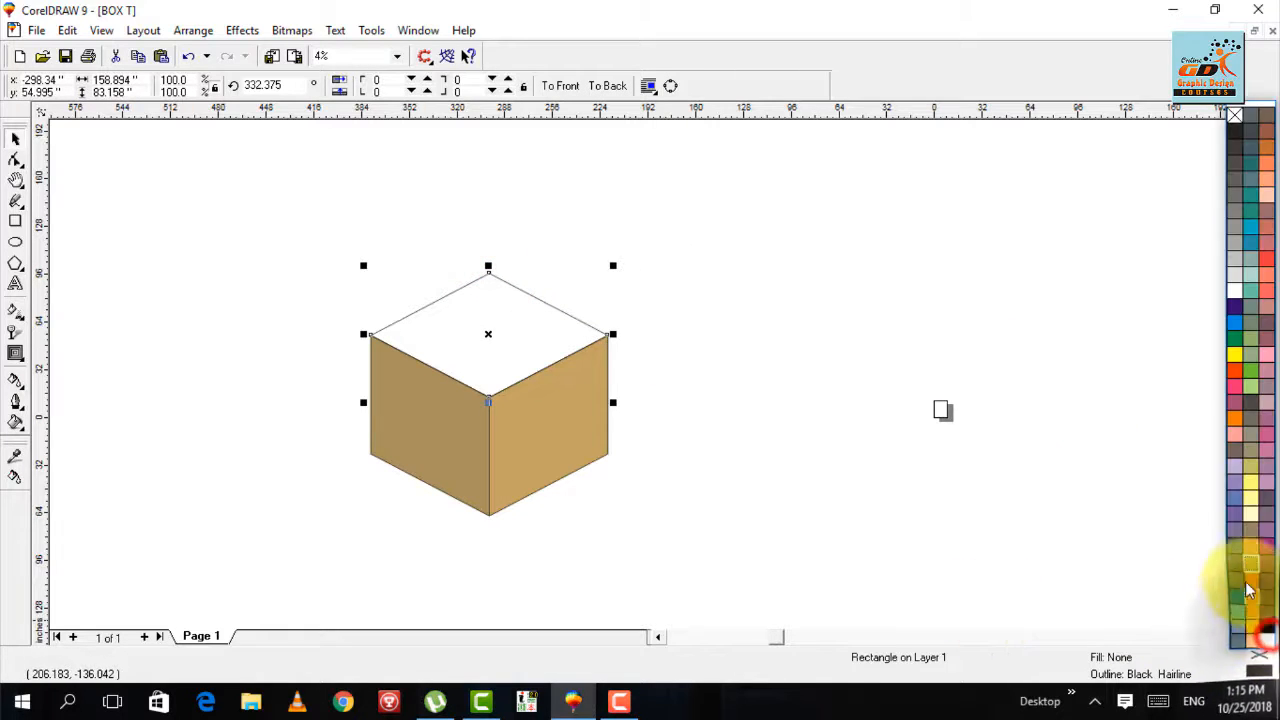
{"action": "left_click", "coordinate": [1266, 545]}
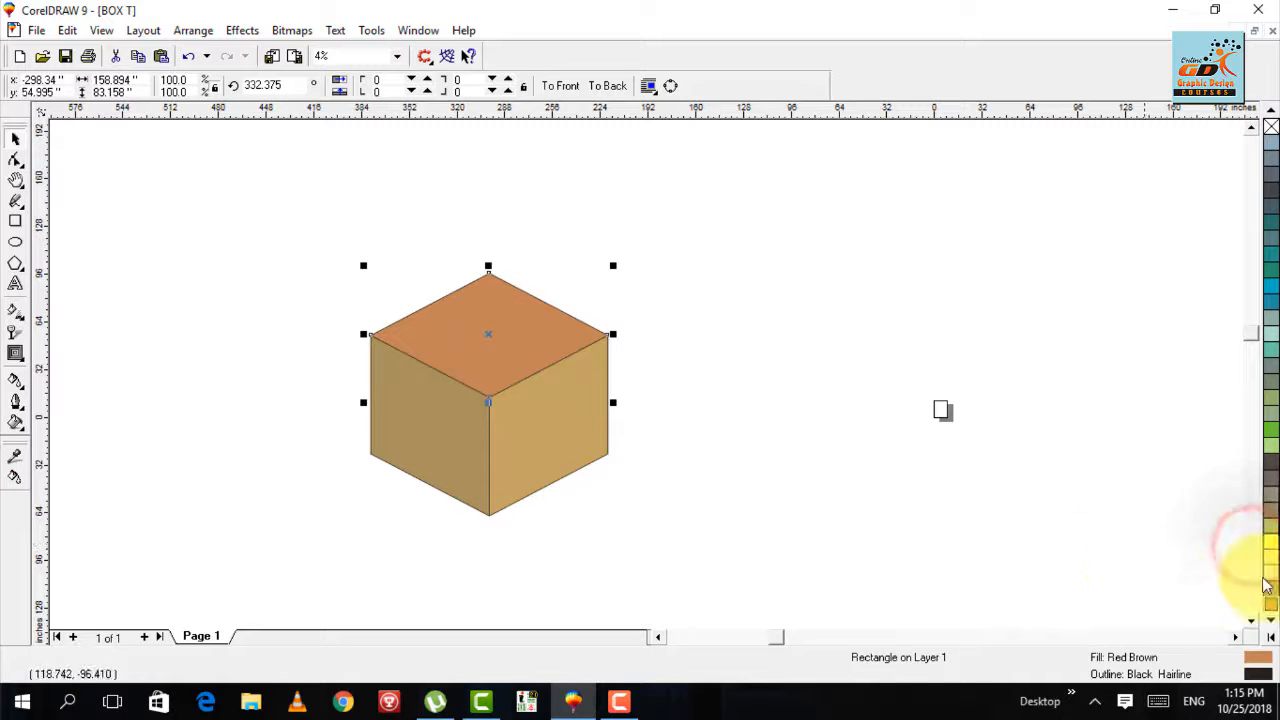
{"action": "left_click", "coordinate": [1272, 603]}
{"action": "left_click", "coordinate": [697, 466]}
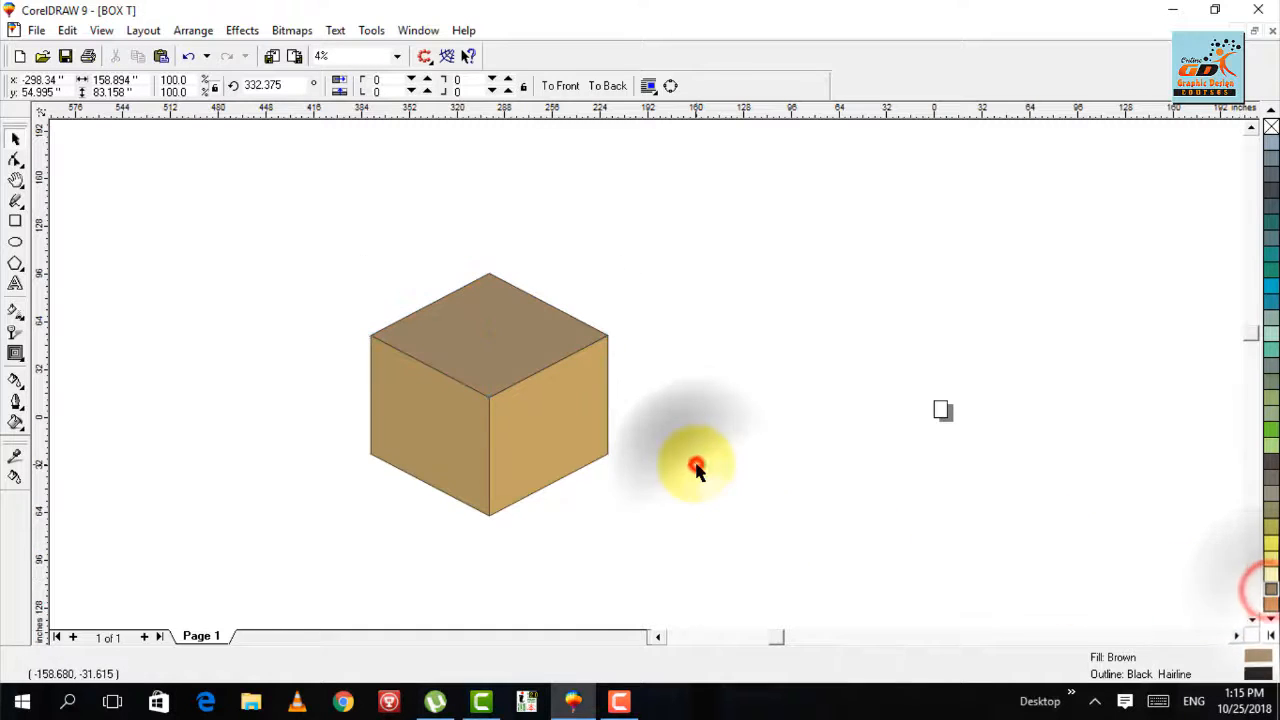
- Select all three faces of the box and remove their outlines
{"action": "left_click_drag", "start_coordinate": [665, 269], "coordinate": [397, 500]}
{"action": "left_click", "coordinate": [583, 531]}
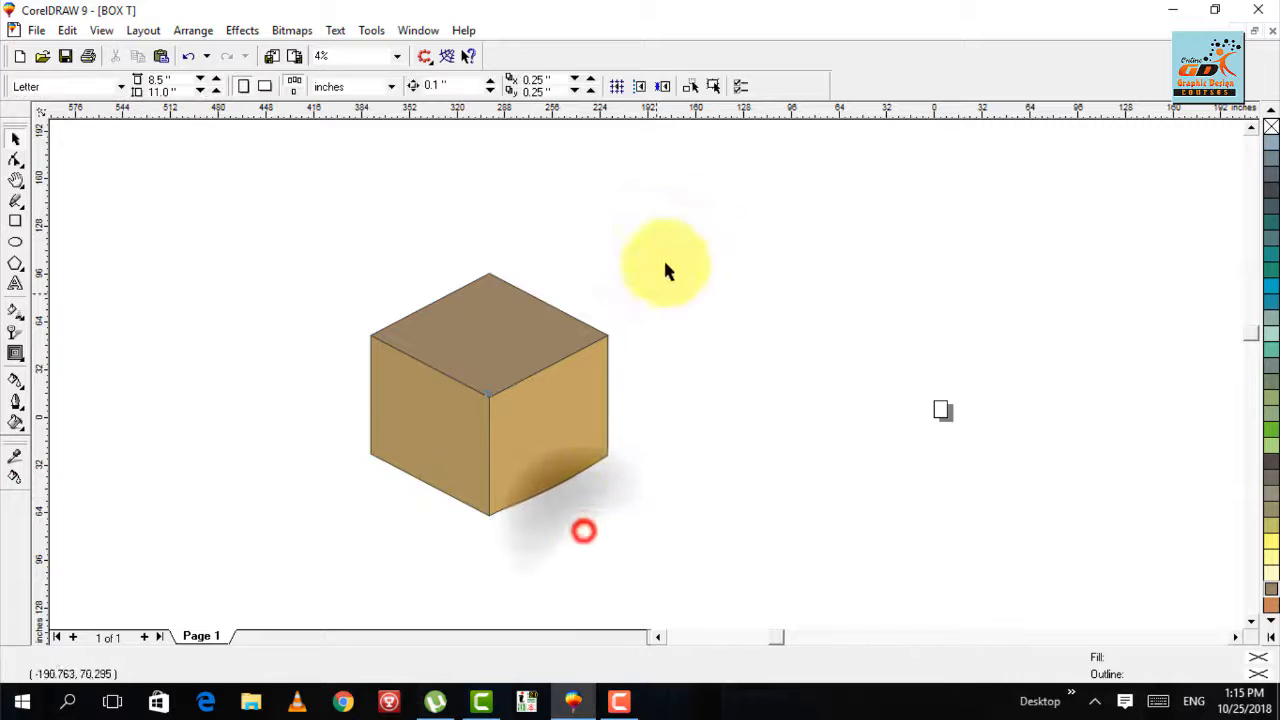
{"action": "left_click_drag", "start_coordinate": [673, 230], "coordinate": [220, 592]}
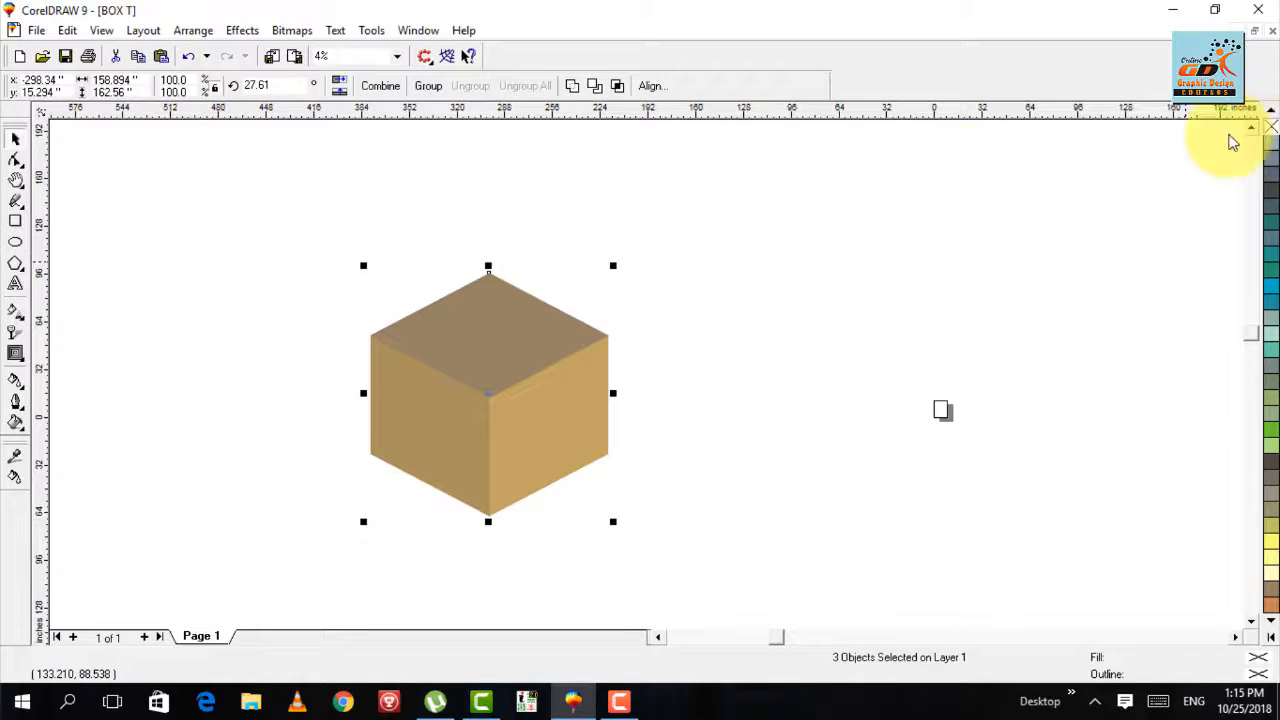
{"action": "left_click", "coordinate": [777, 210]}
- Examine the colored box without outlines, both close up and from a distance
{"action": "key", "text": "F4"}
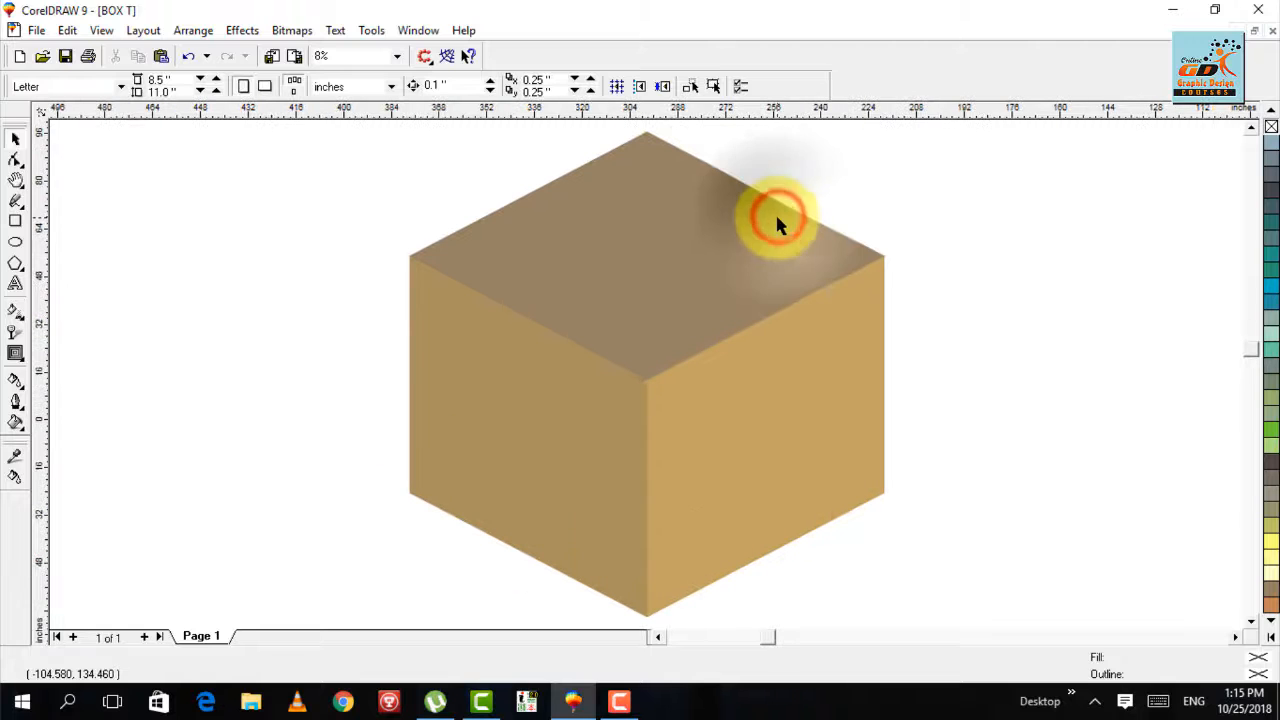
{"action": "key", "text": "F3"}
{"action": "key", "text": "F3"}
{"action": "key", "text": "F4"}
{"action": "key", "text": "F3"}
{"action": "key", "text": "F3"}
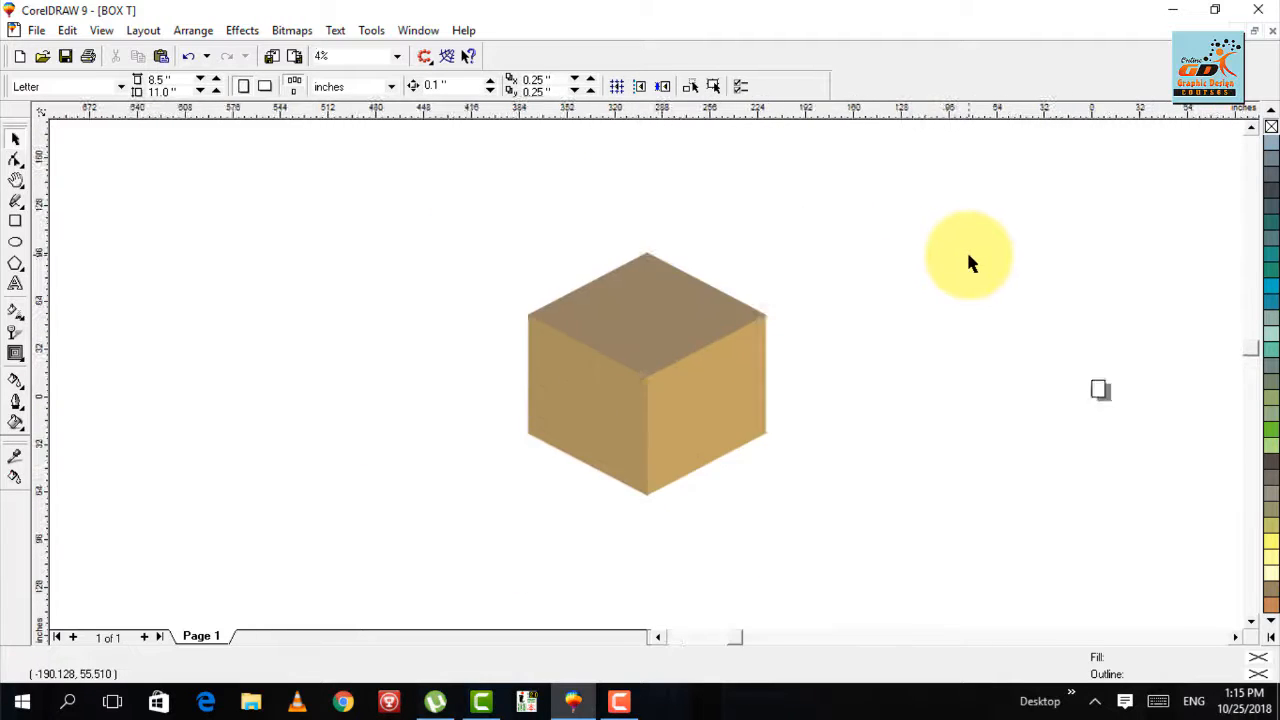
{"action": "key", "text": "F4"}
{"action": "key", "text": "F3"}
- Place a copy of the whole box beside its left side at the same height, centered at about x -479.5 inches
{"action": "left_click", "coordinate": [931, 227]}
{"action": "key", "text": "ctrl+a"}
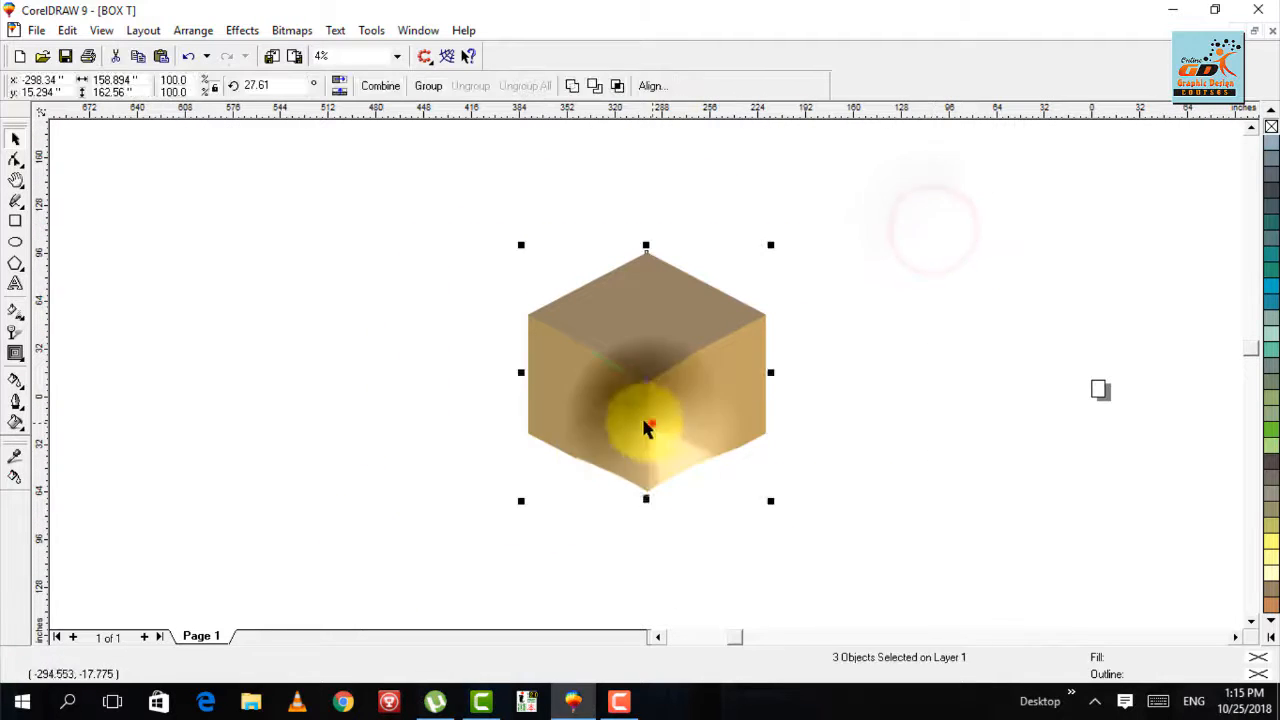
{"action": "left_click_drag", "start_coordinate": [649, 423], "coordinate": [384, 423]}
{"action": "right_click", "coordinate": [384, 423]}
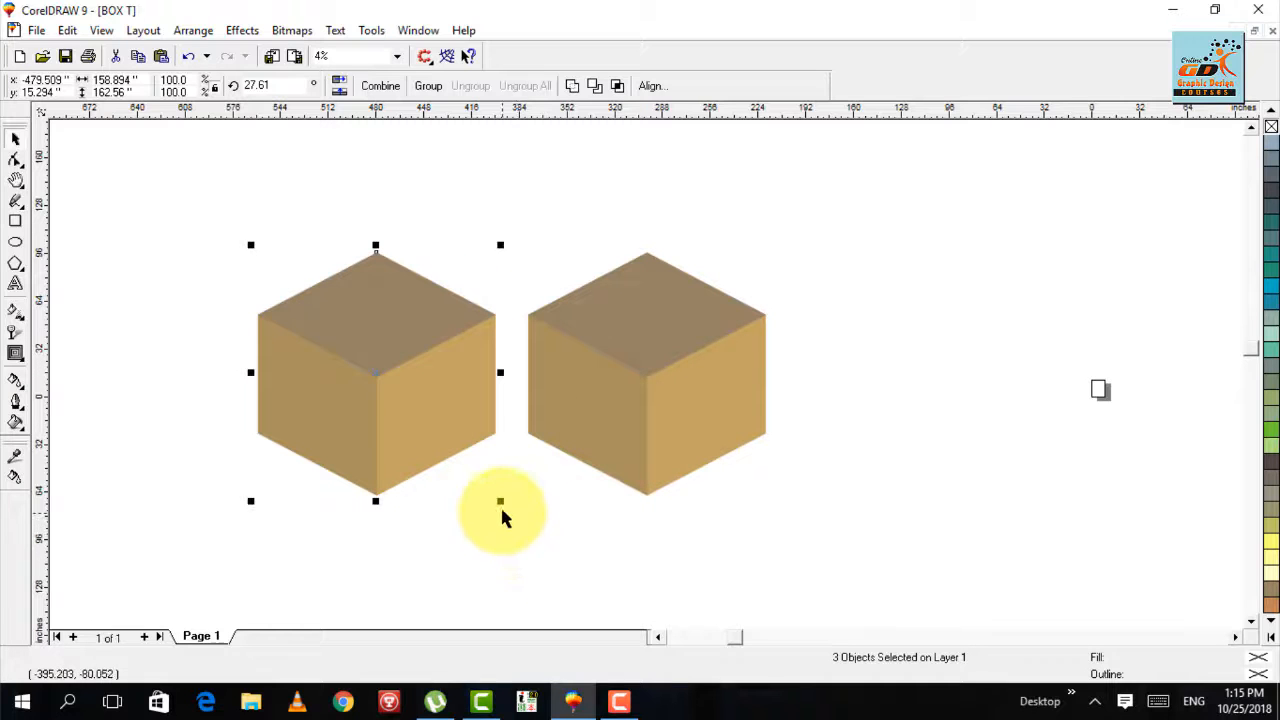
- Scale the copied box down proportionally to about 118 inches wide and shift it slightly left to about x -492.7 inches
{"action": "left_click_drag", "start_coordinate": [503, 504], "coordinate": [468, 477]}
{"action": "left_click_drag", "start_coordinate": [399, 397], "coordinate": [380, 398]}
{"action": "left_click", "coordinate": [484, 466]}
- Change the small box's top face to a uniform CMYK fill of C 0, M 30, Y 60, K 30
{"action": "key", "text": "F2"}
{"action": "left_click_drag", "start_coordinate": [543, 251], "coordinate": [230, 462]}
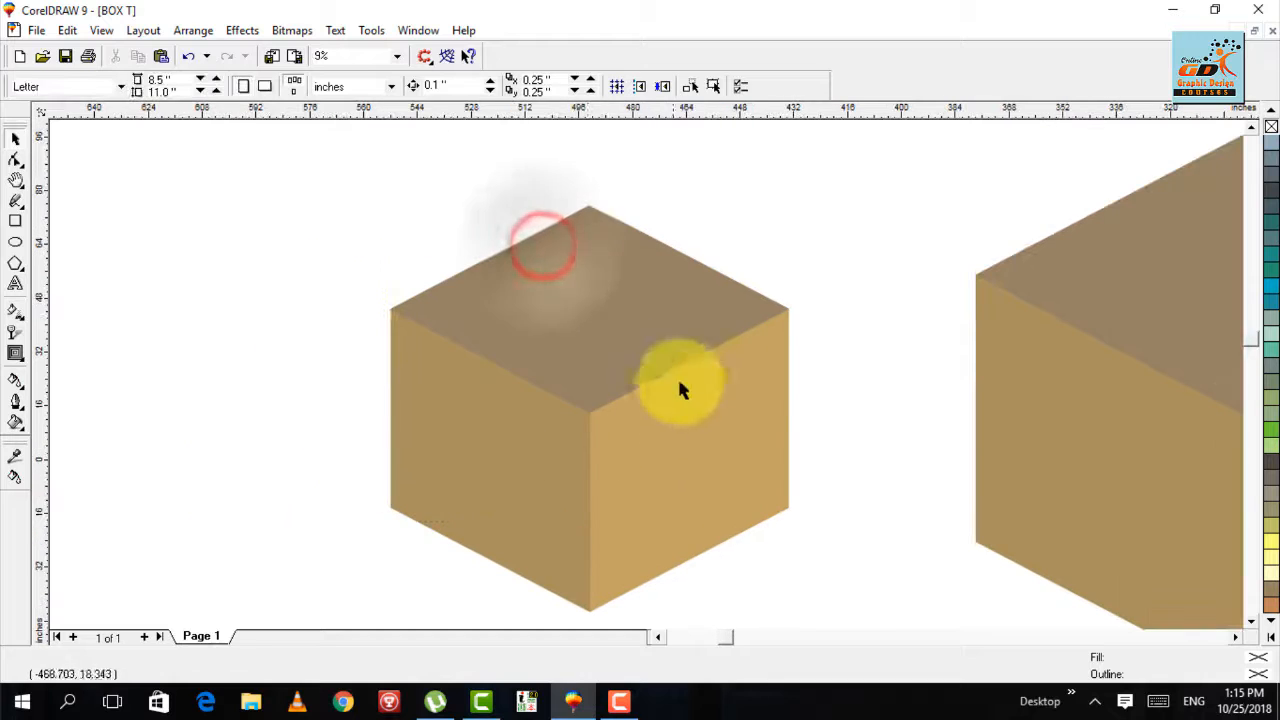
{"action": "left_click", "coordinate": [590, 322]}
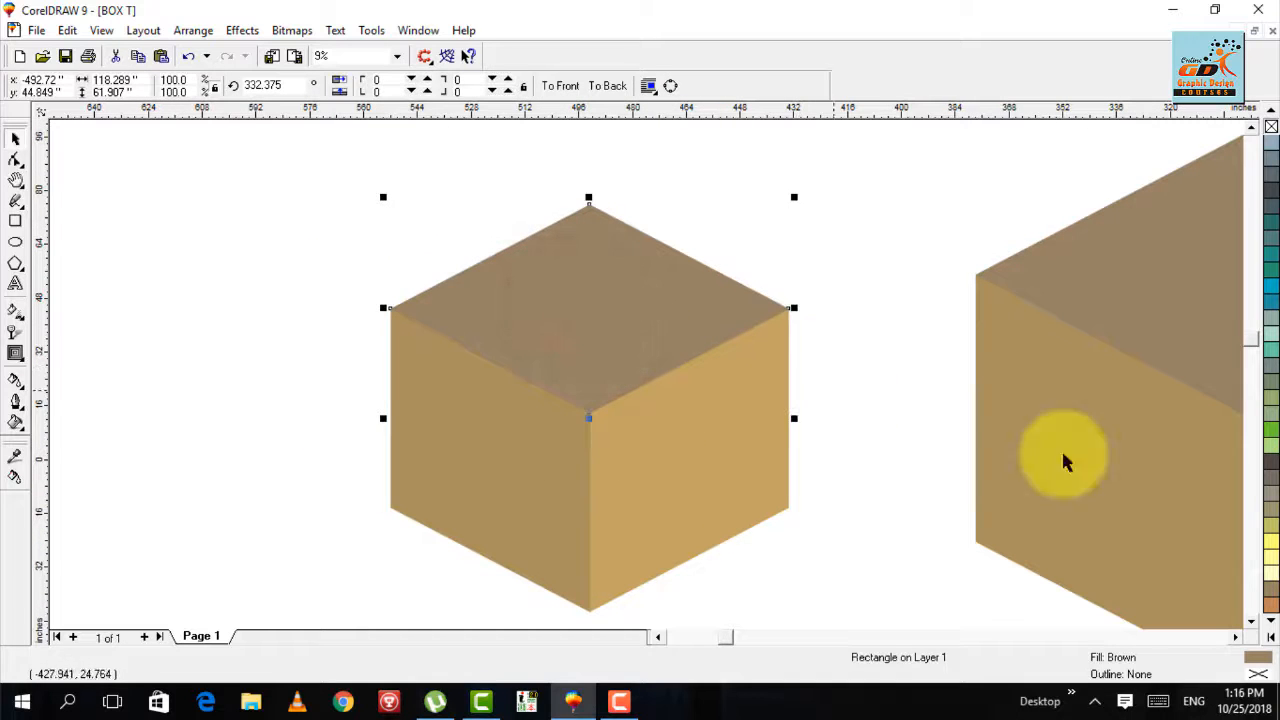
{"action": "double_click", "coordinate": [1258, 657]}
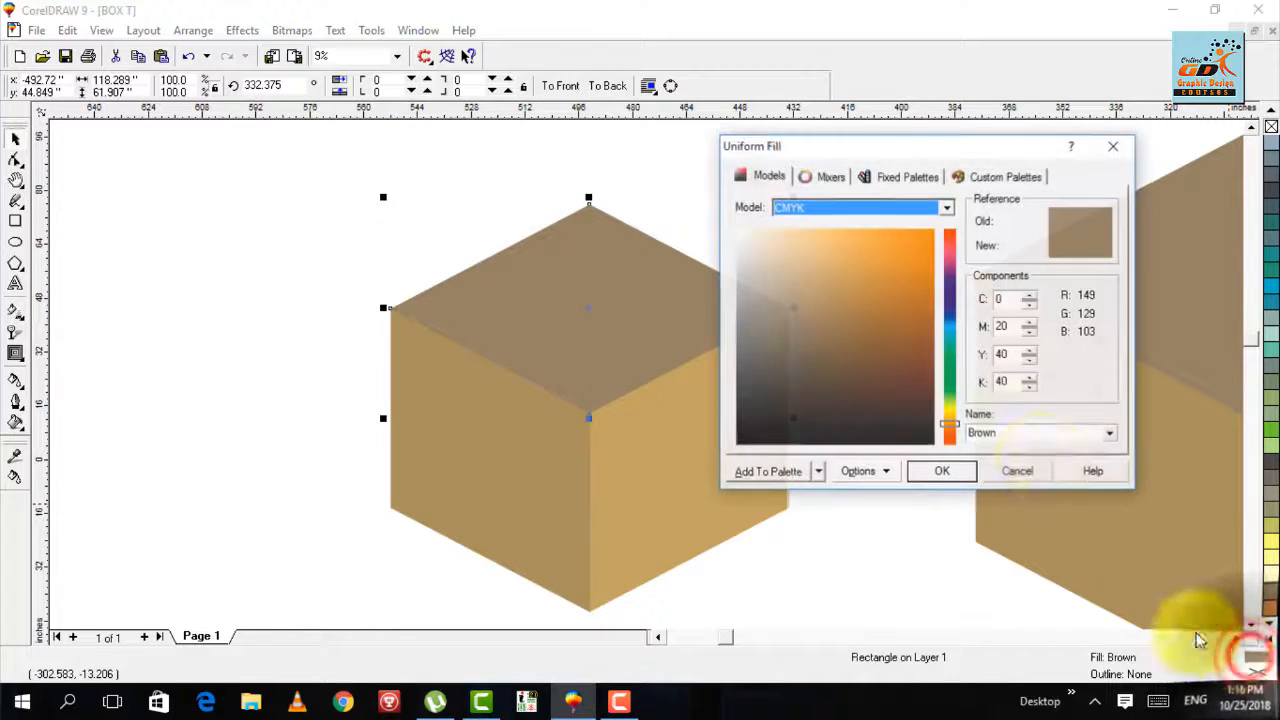
{"action": "double_click", "coordinate": [1017, 330]}
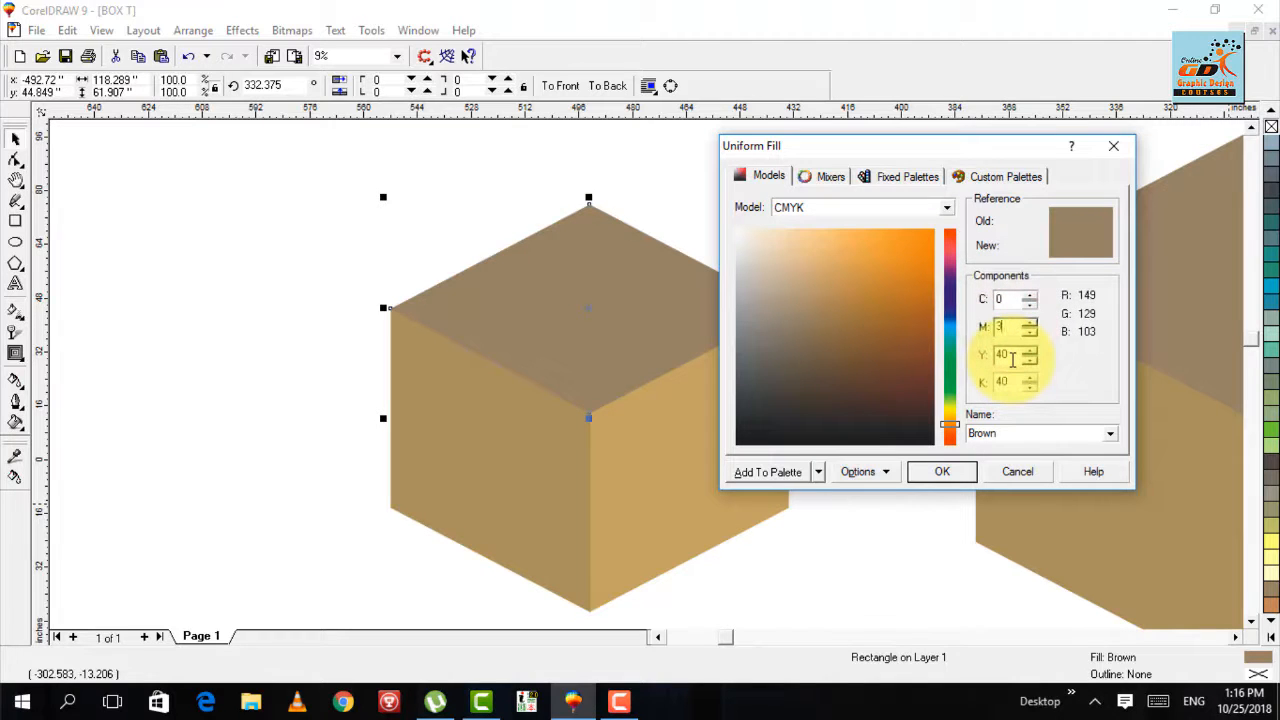
{"action": "double_click", "coordinate": [1013, 358]}
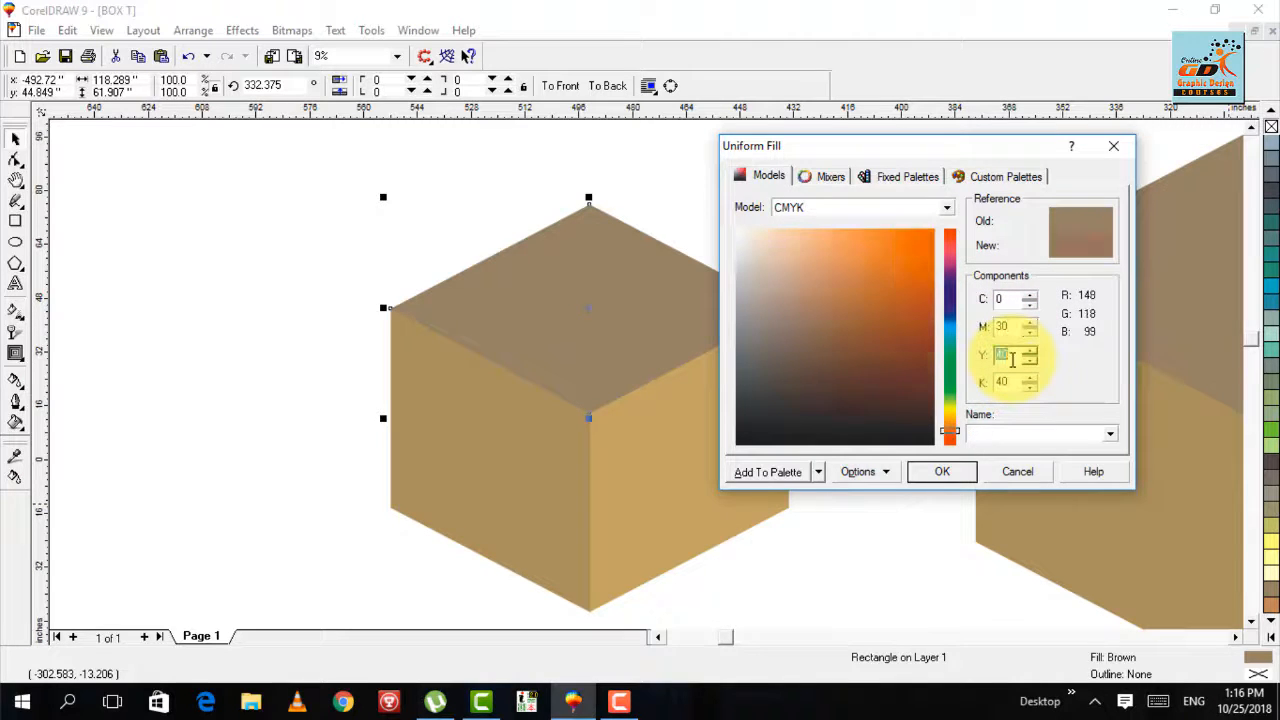
{"action": "type", "text": "60"}
{"action": "key", "text": "Tab"}
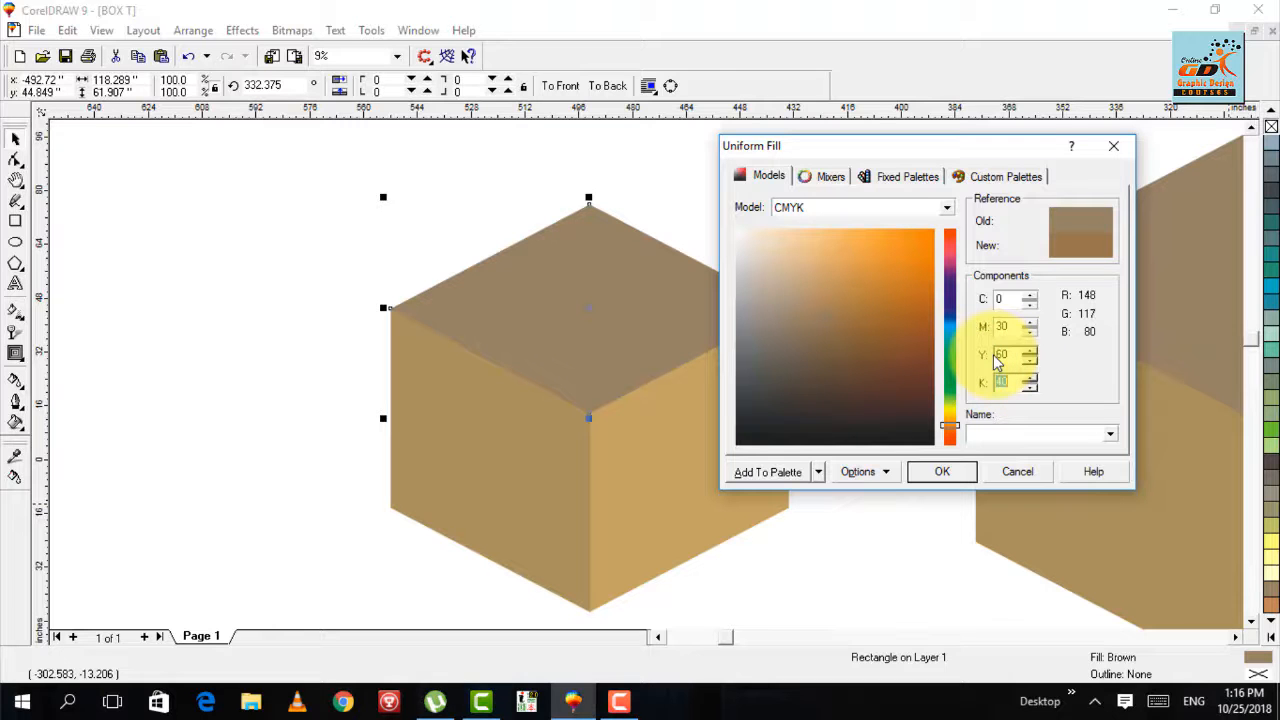
{"action": "key", "text": "Return"}
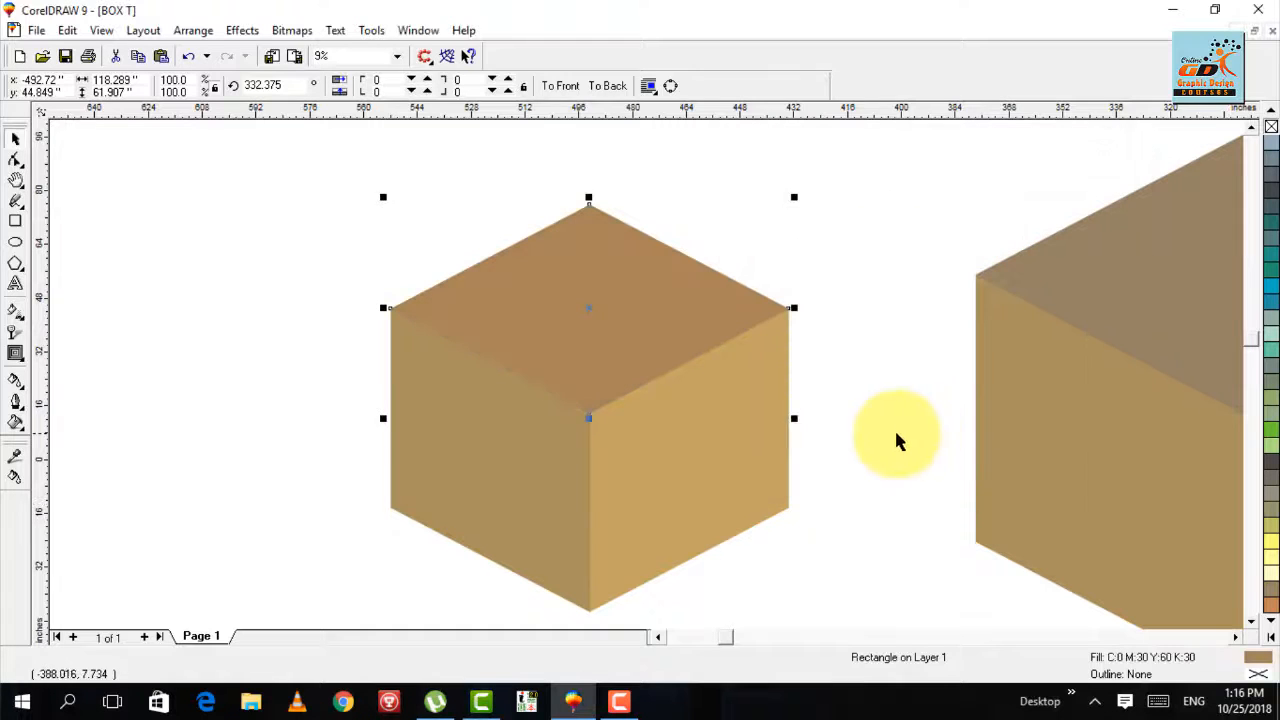
- Examine the recolored small box close up and compare it with the large box from a distance
{"action": "left_click", "coordinate": [929, 387]}
{"action": "key", "text": "F3"}
{"action": "key", "text": "F2"}
{"action": "left_click_drag", "start_coordinate": [520, 288], "coordinate": [245, 462]}
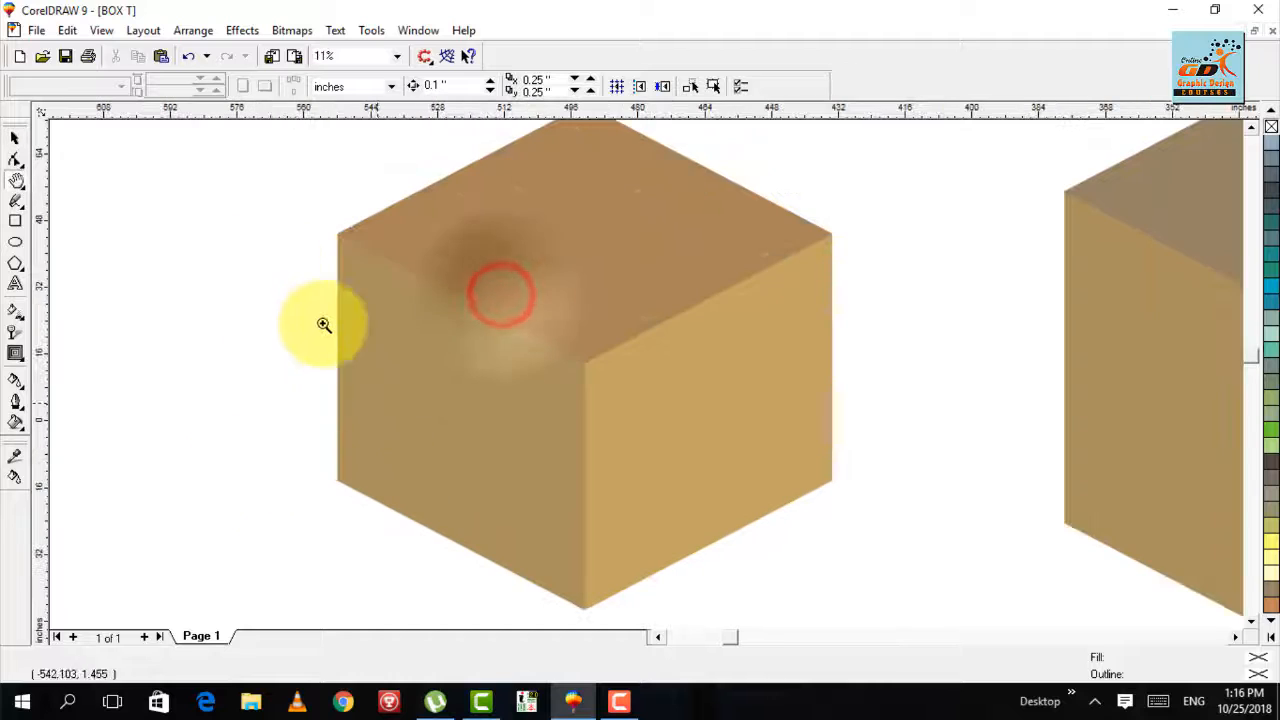
{"action": "left_click", "coordinate": [280, 231]}
{"action": "key", "text": "F3"}
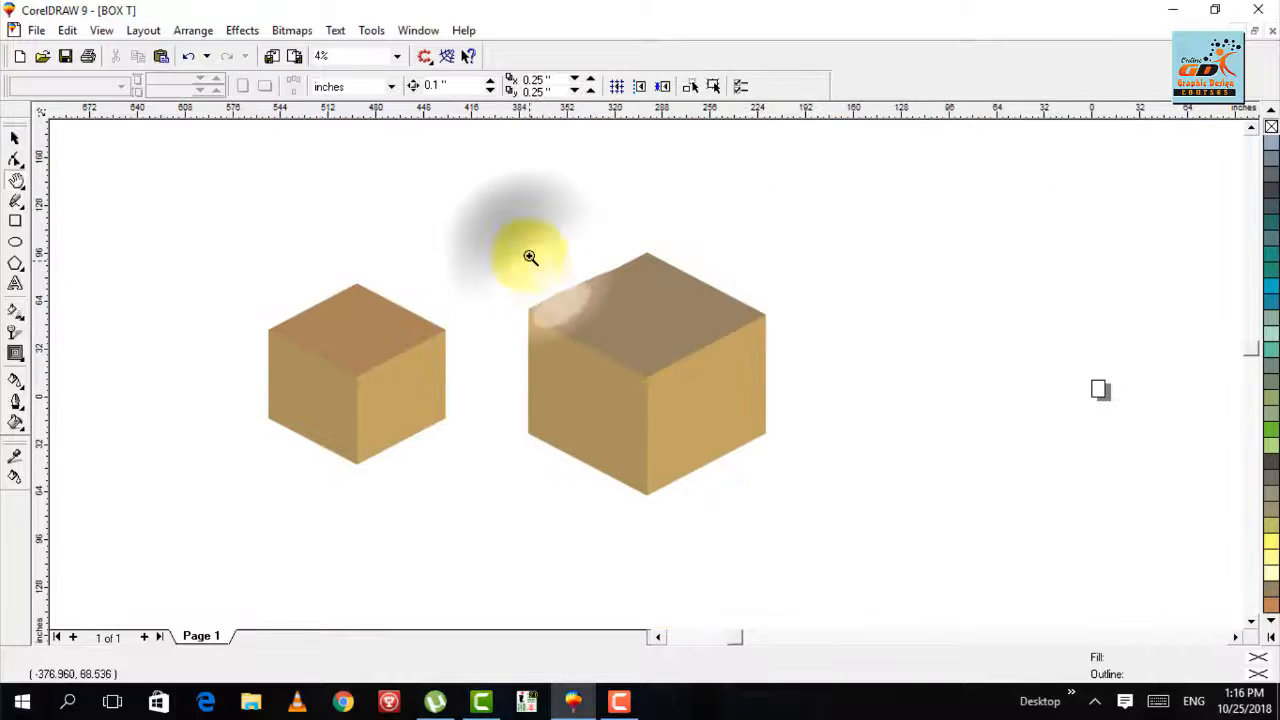
{"action": "left_click", "coordinate": [528, 257]}
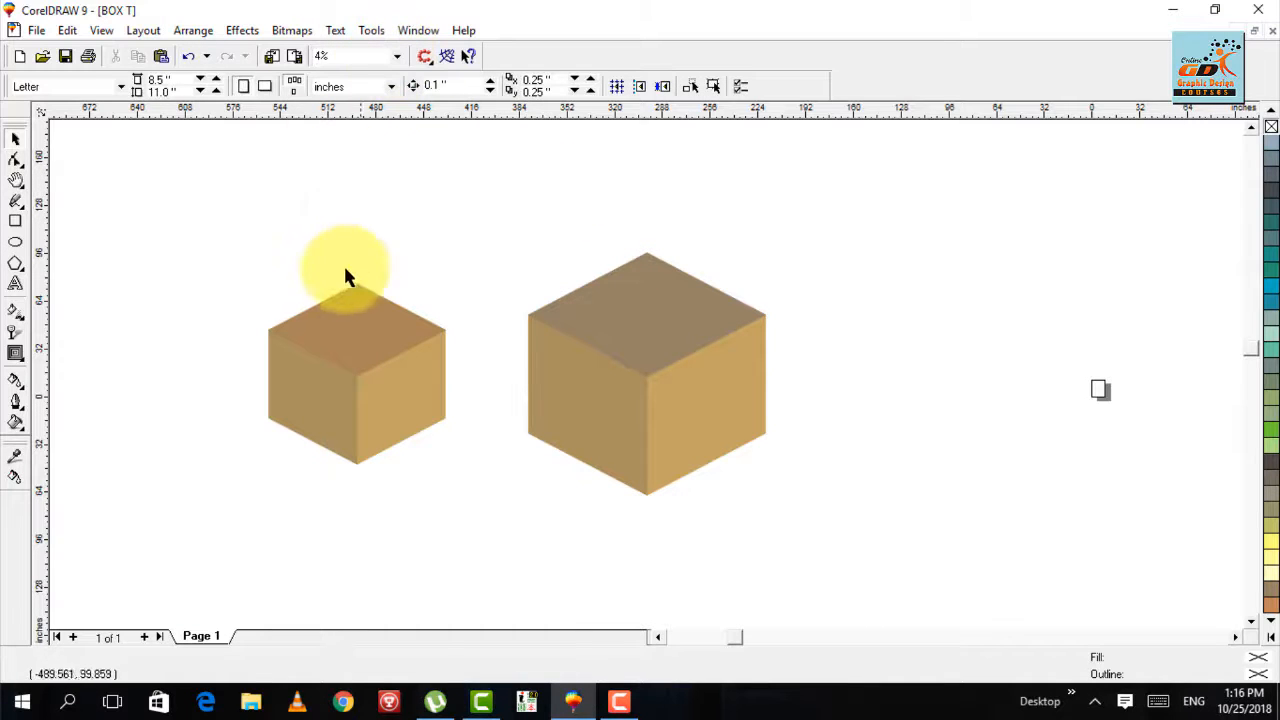
{"action": "key", "text": "F2"}
{"action": "left_click_drag", "start_coordinate": [240, 263], "coordinate": [470, 475]}
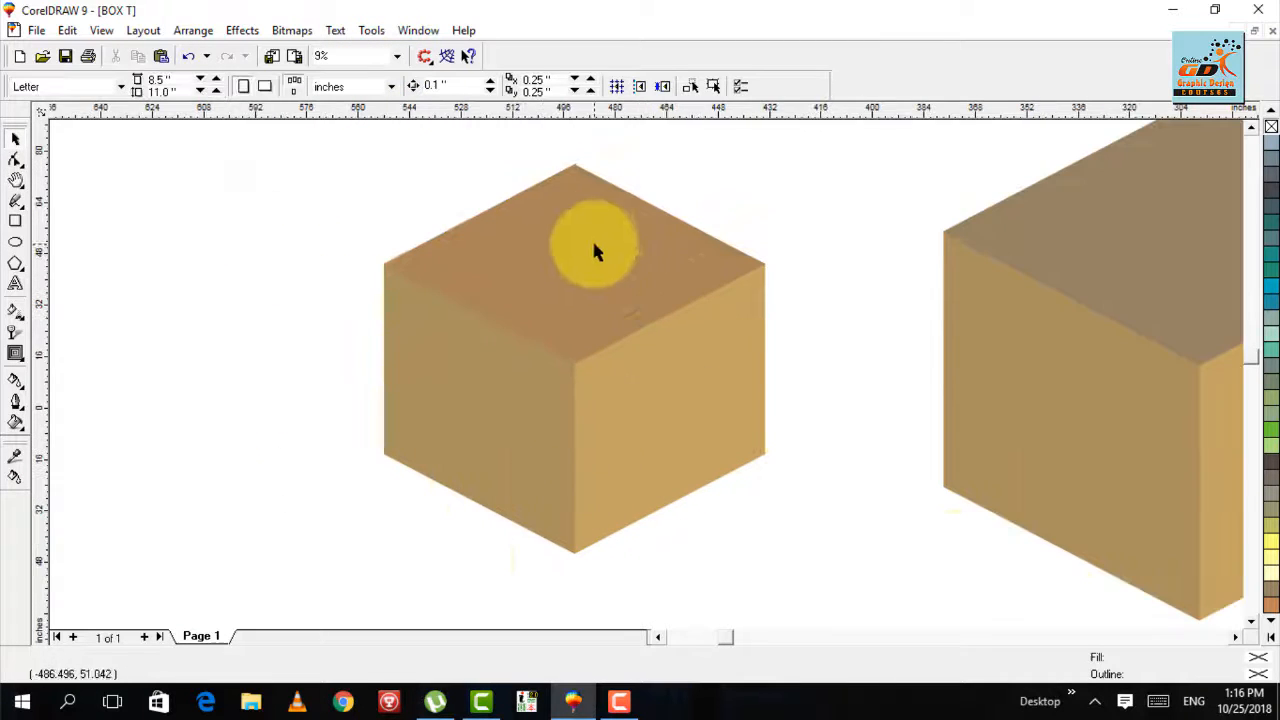
- Pull the small box's top, left and right faces away from the box one at a time, undoing each move
{"action": "left_click_drag", "start_coordinate": [594, 250], "coordinate": [531, 190]}
{"action": "key", "text": "ctrl+z"}
{"action": "left_click_drag", "start_coordinate": [486, 400], "coordinate": [449, 460]}
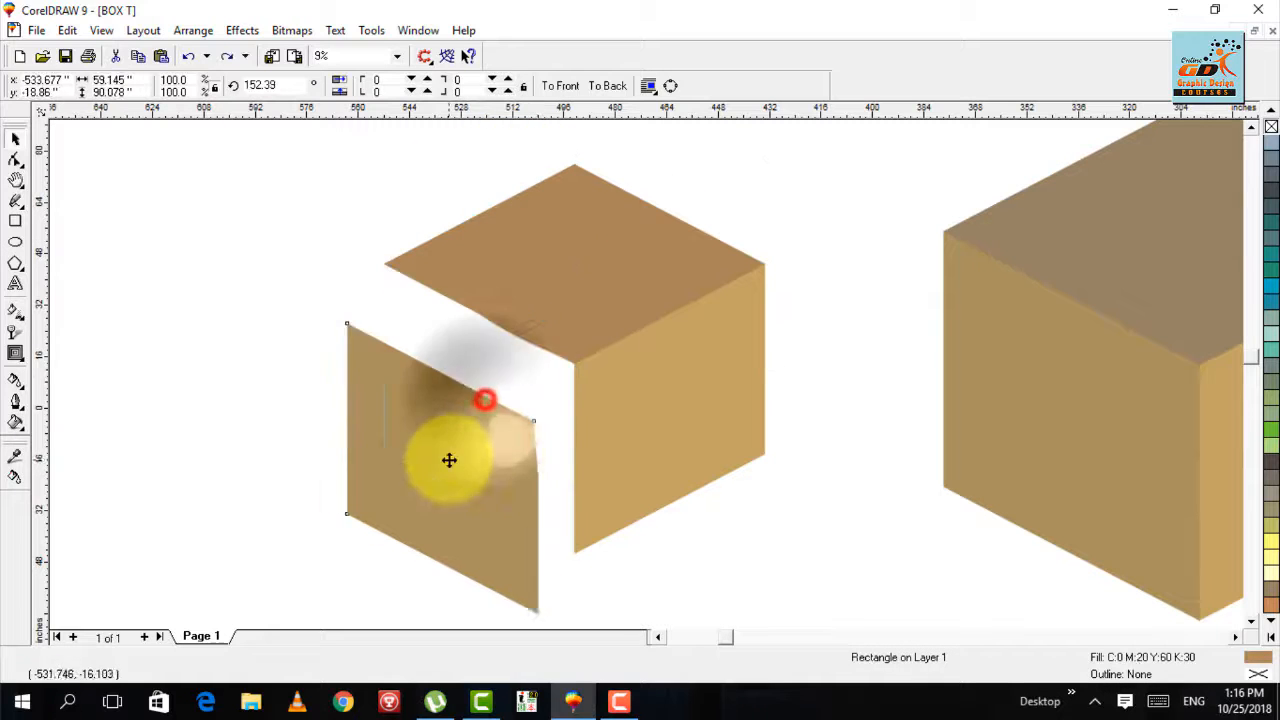
{"action": "key", "text": "ctrl+z"}
{"action": "left_click_drag", "start_coordinate": [658, 381], "coordinate": [714, 448]}
{"action": "key", "text": "ctrl+z"}
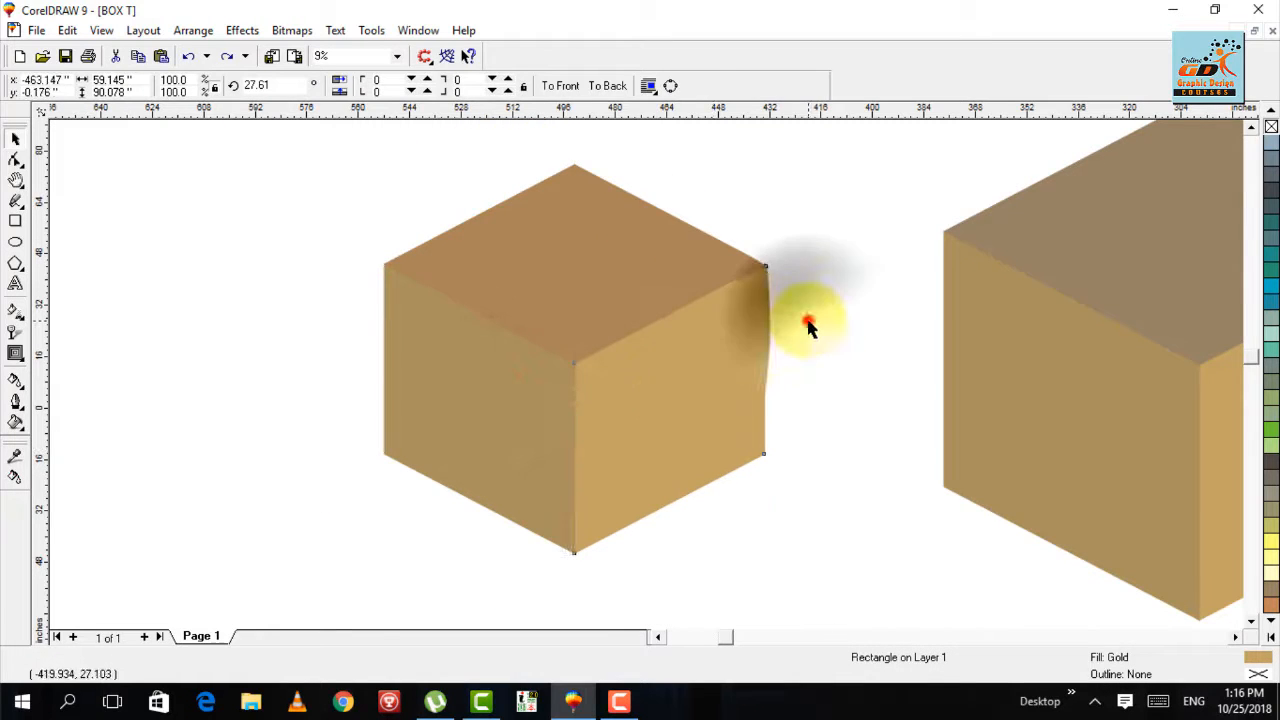
{"action": "left_click", "coordinate": [808, 322]}
{"action": "left_click", "coordinate": [252, 222]}
{"action": "scroll", "coordinate": [253, 243], "scroll_direction": "up", "scroll_amount": 1}
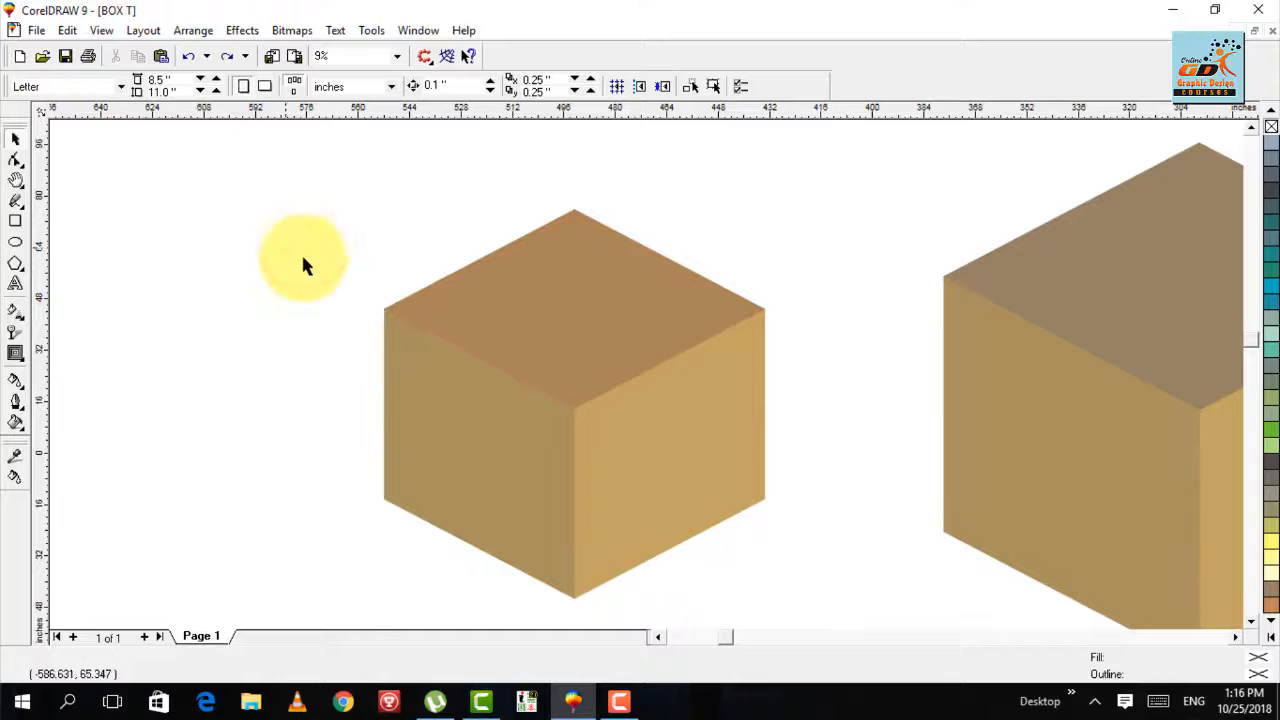
{"action": "left_click", "coordinate": [489, 279]}
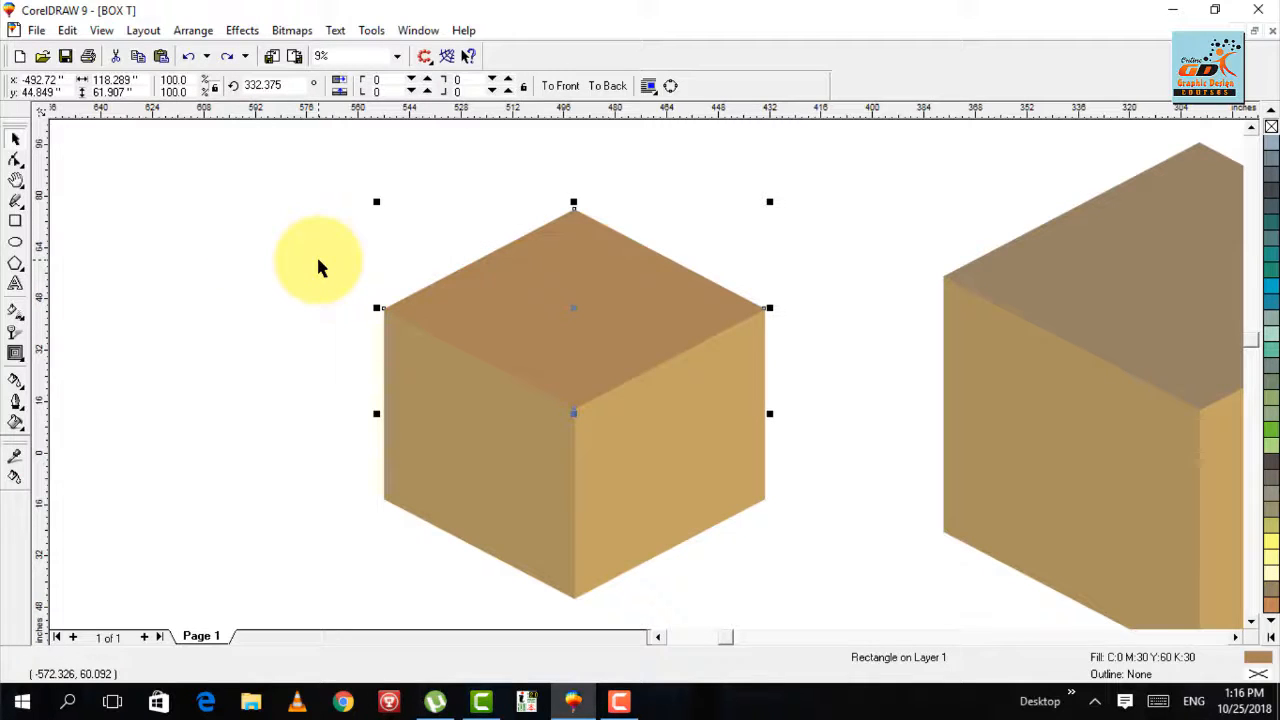
{"action": "left_click", "coordinate": [22, 386]}
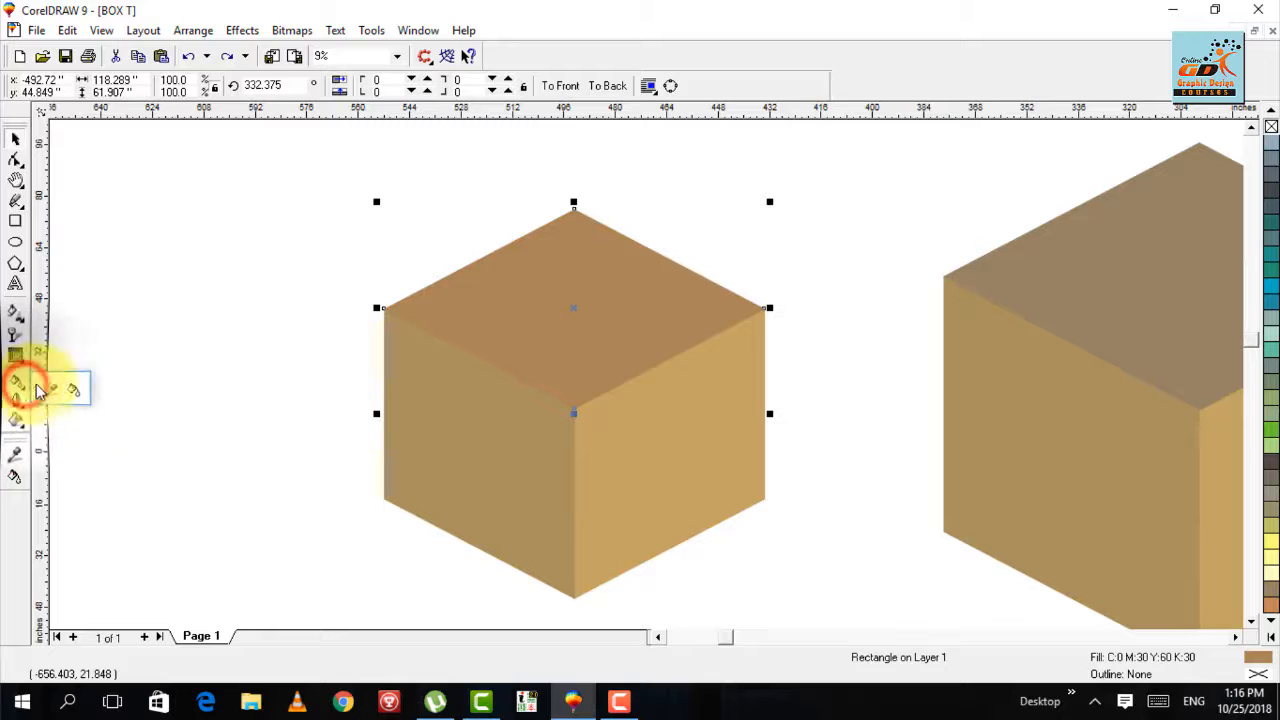
{"action": "left_click", "coordinate": [74, 390]}
{"action": "left_click", "coordinate": [583, 256]}
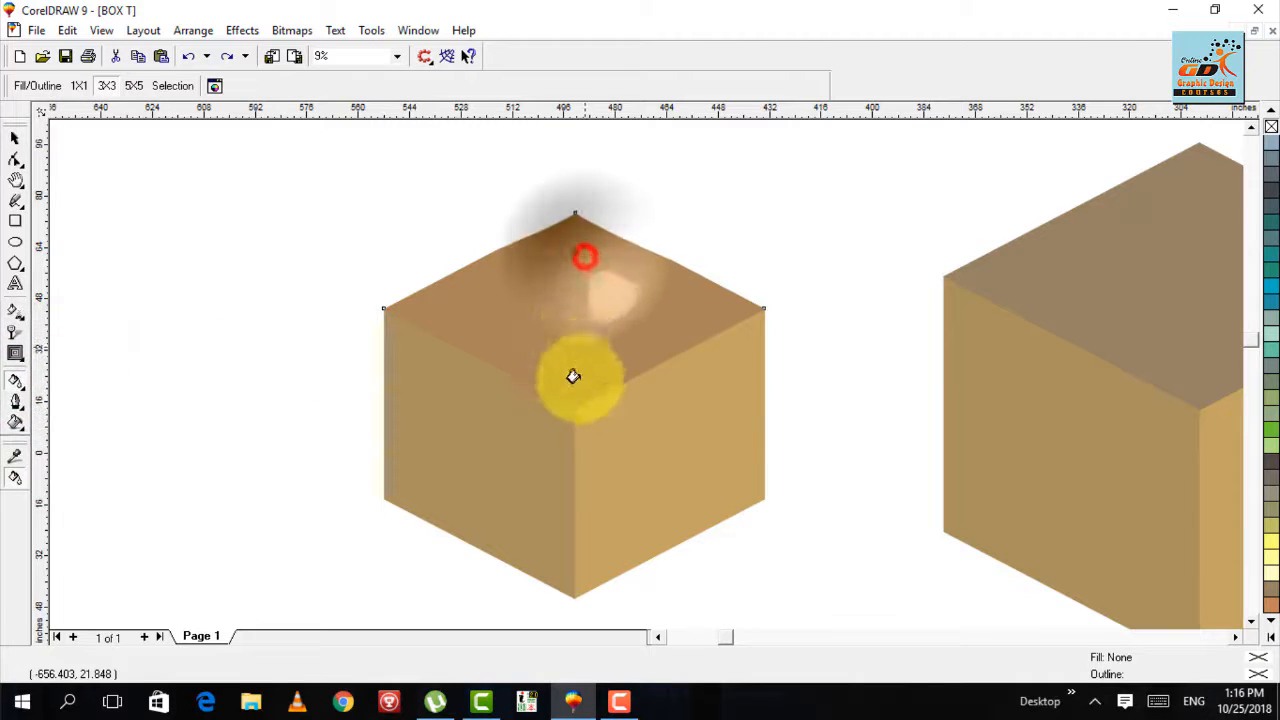
{"action": "key", "text": "ctrl+z"}
{"action": "key", "text": "space"}
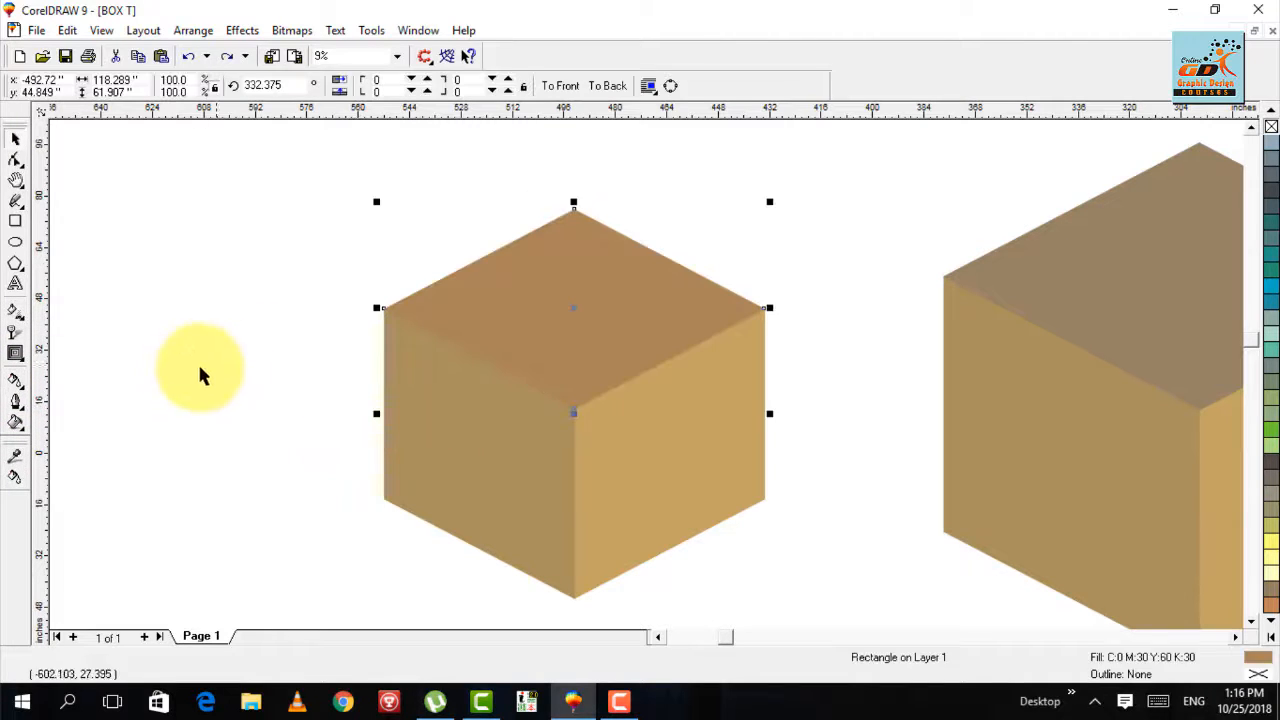
- Start a linear two-color fountain fill for the small box's top face with the From color C 0, M 30, Y 60, K 30
{"action": "left_click", "coordinate": [19, 420]}
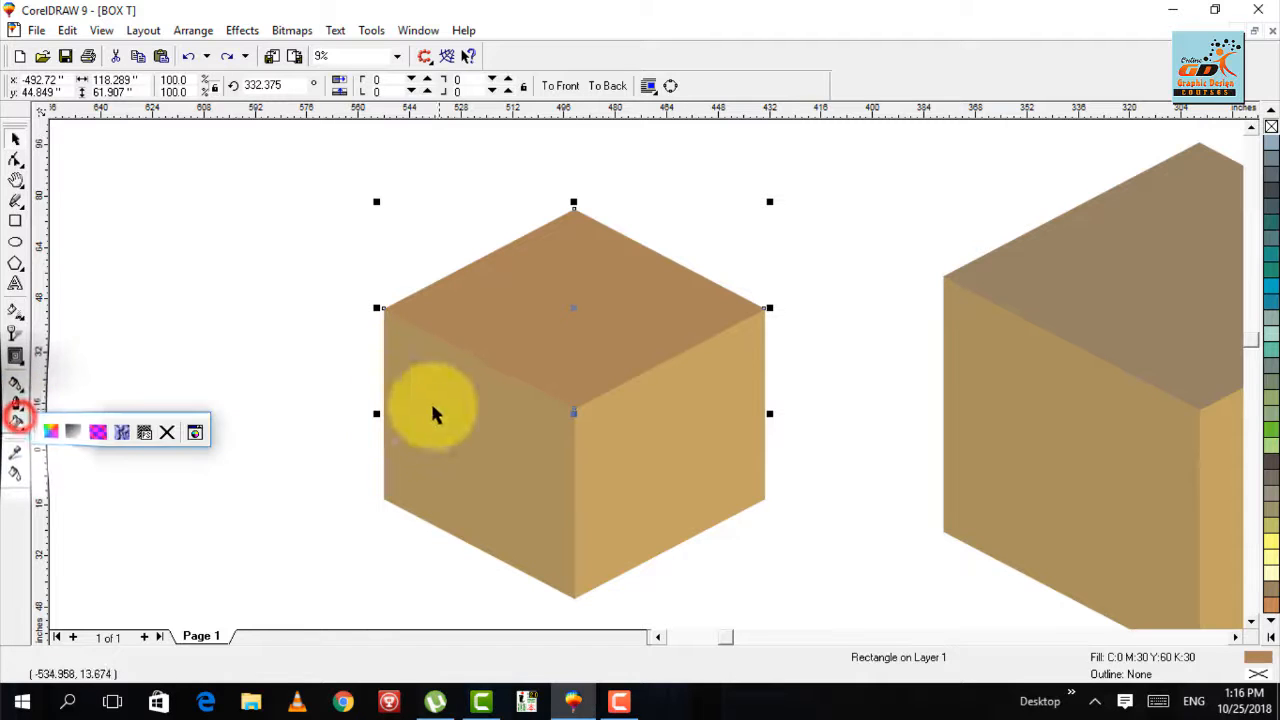
{"action": "left_click", "coordinate": [76, 432]}
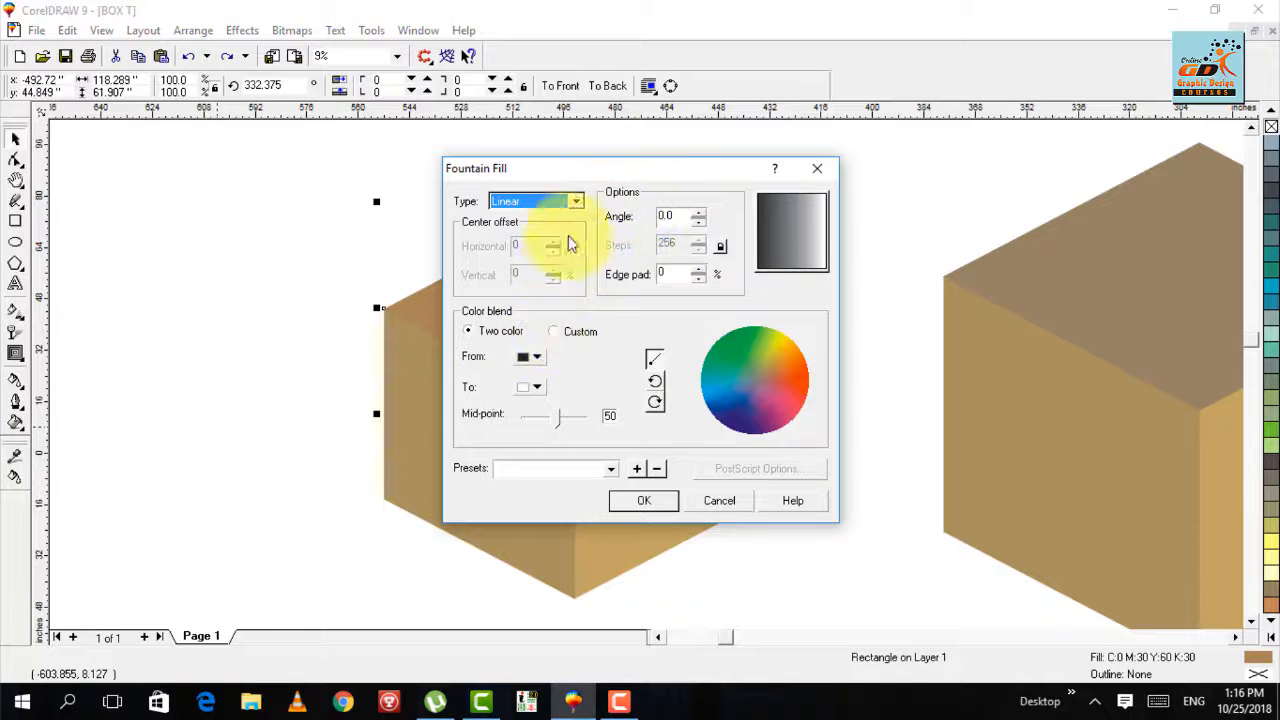
{"action": "left_click_drag", "start_coordinate": [586, 170], "coordinate": [781, 118]}
{"action": "left_click", "coordinate": [729, 307]}
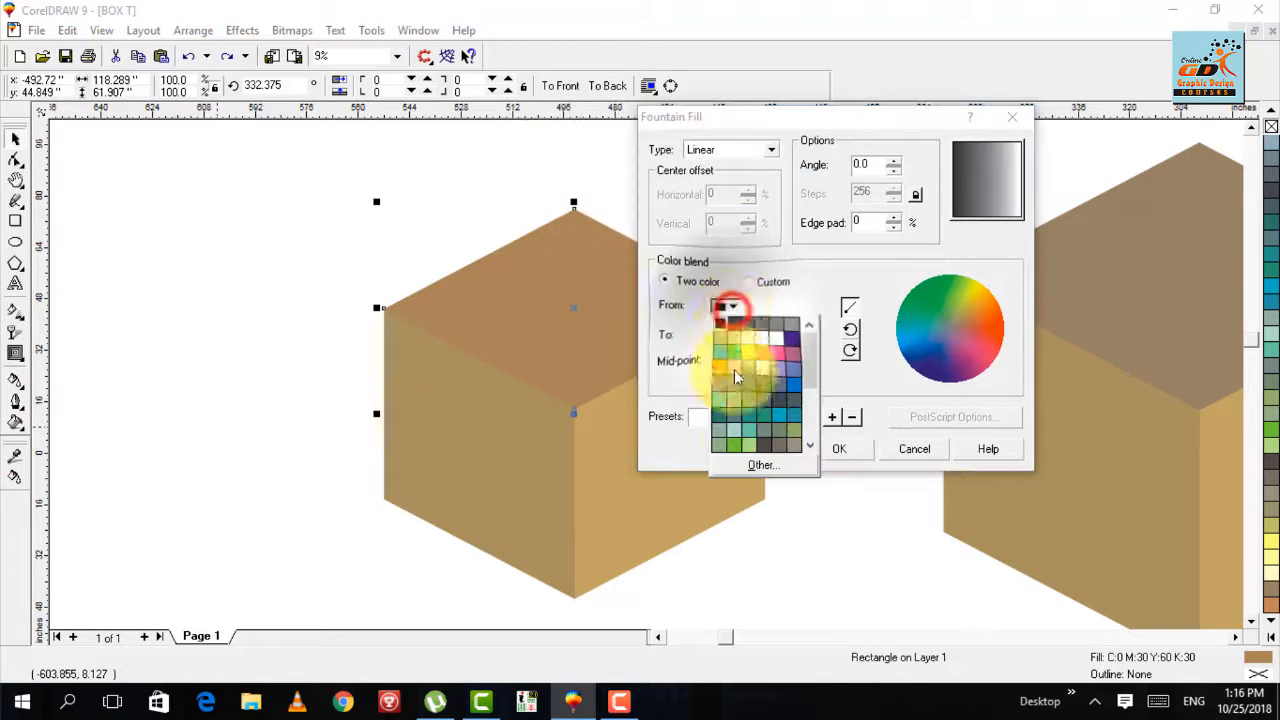
{"action": "left_click", "coordinate": [752, 464]}
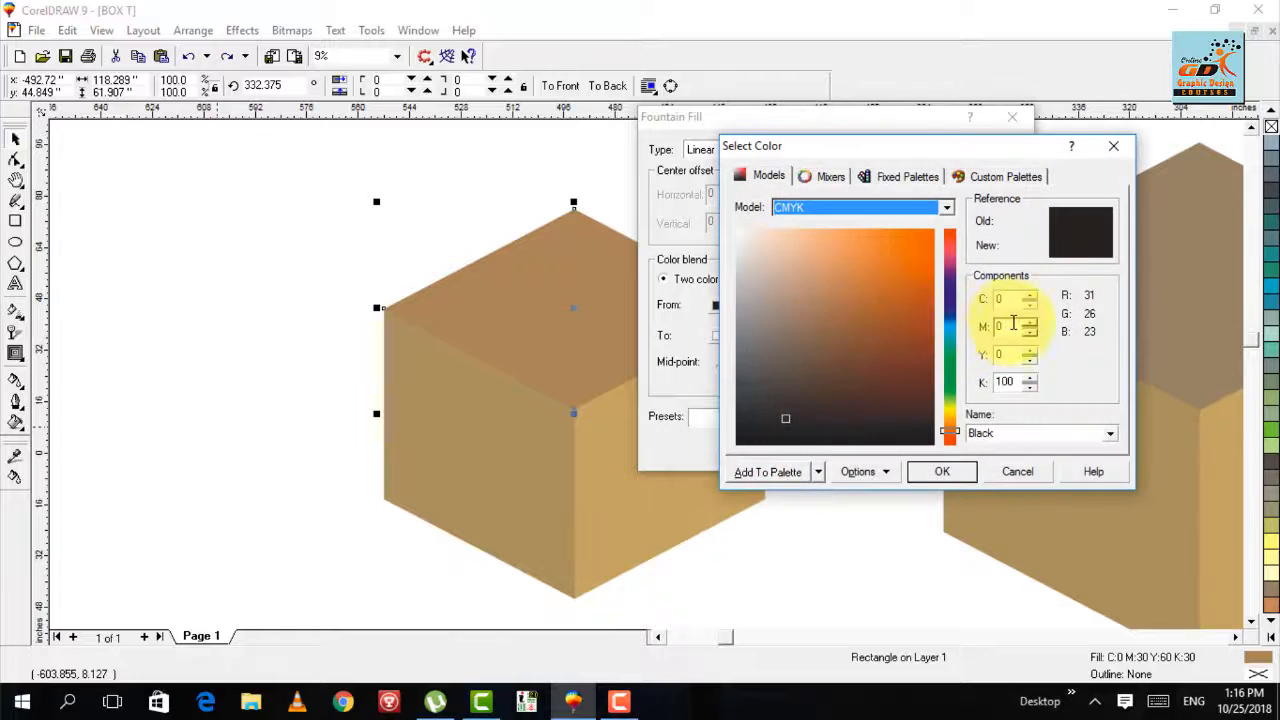
{"action": "left_click", "coordinate": [1010, 324]}
{"action": "type", "text": "3"}
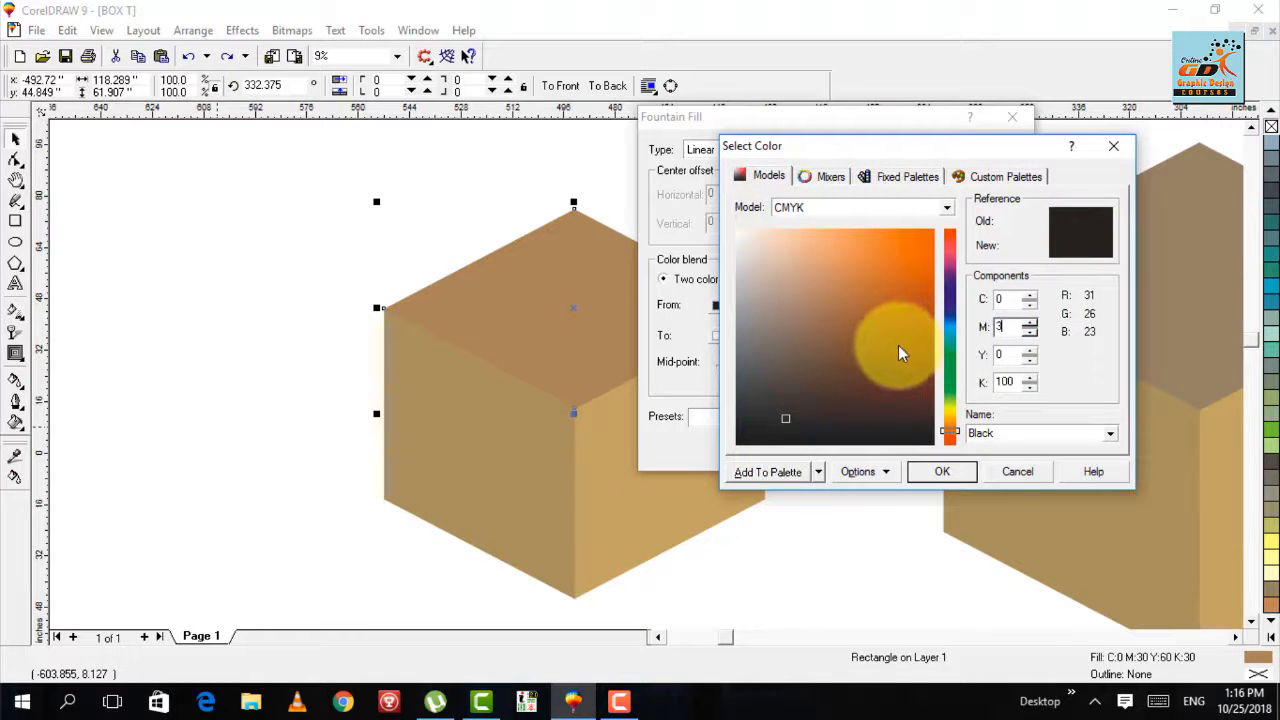
{"action": "type", "text": "0"}
{"action": "key", "text": "Tab"}
{"action": "type", "text": "6"}
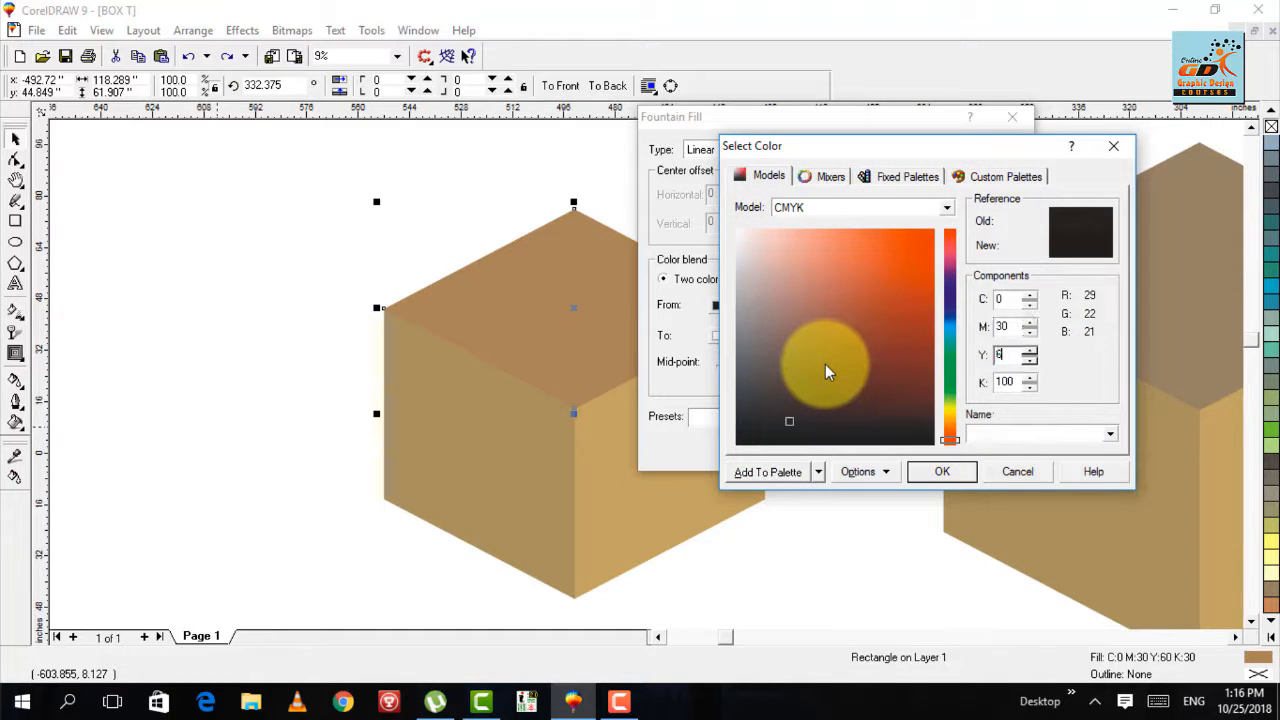
{"action": "right_click", "coordinate": [821, 367]}
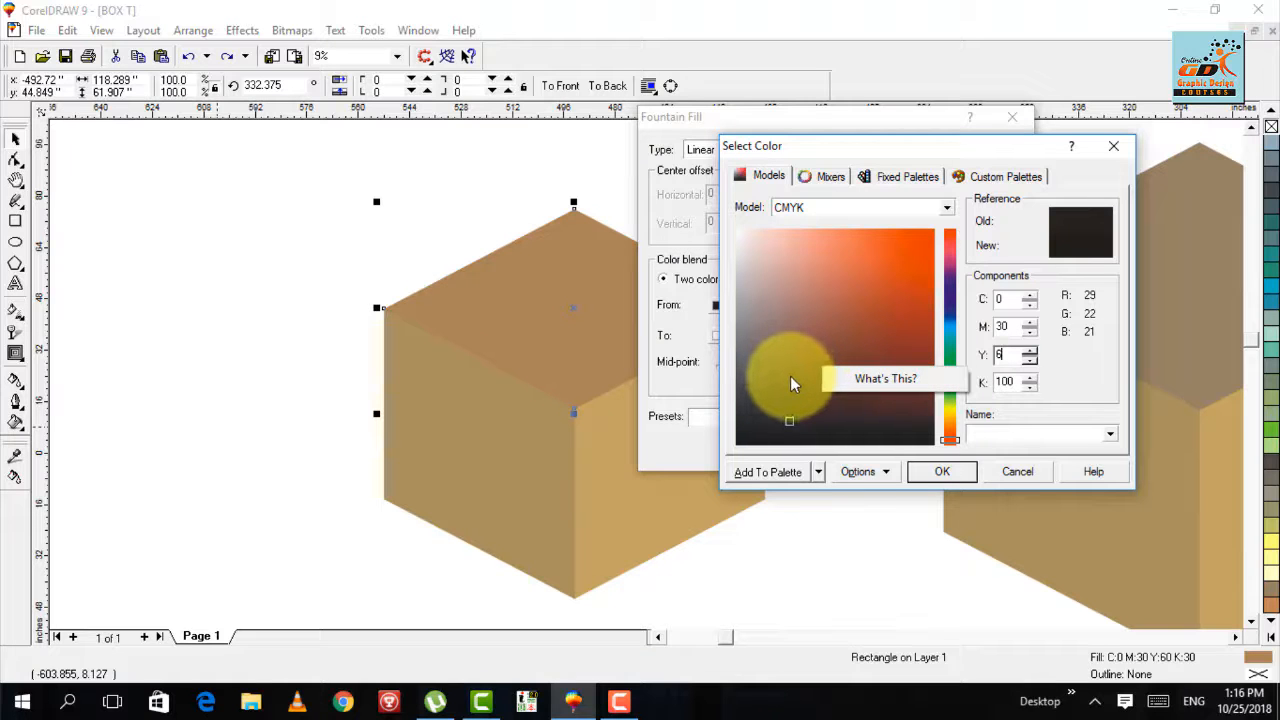
{"action": "left_click", "coordinate": [1005, 354]}
{"action": "type", "text": "0"}
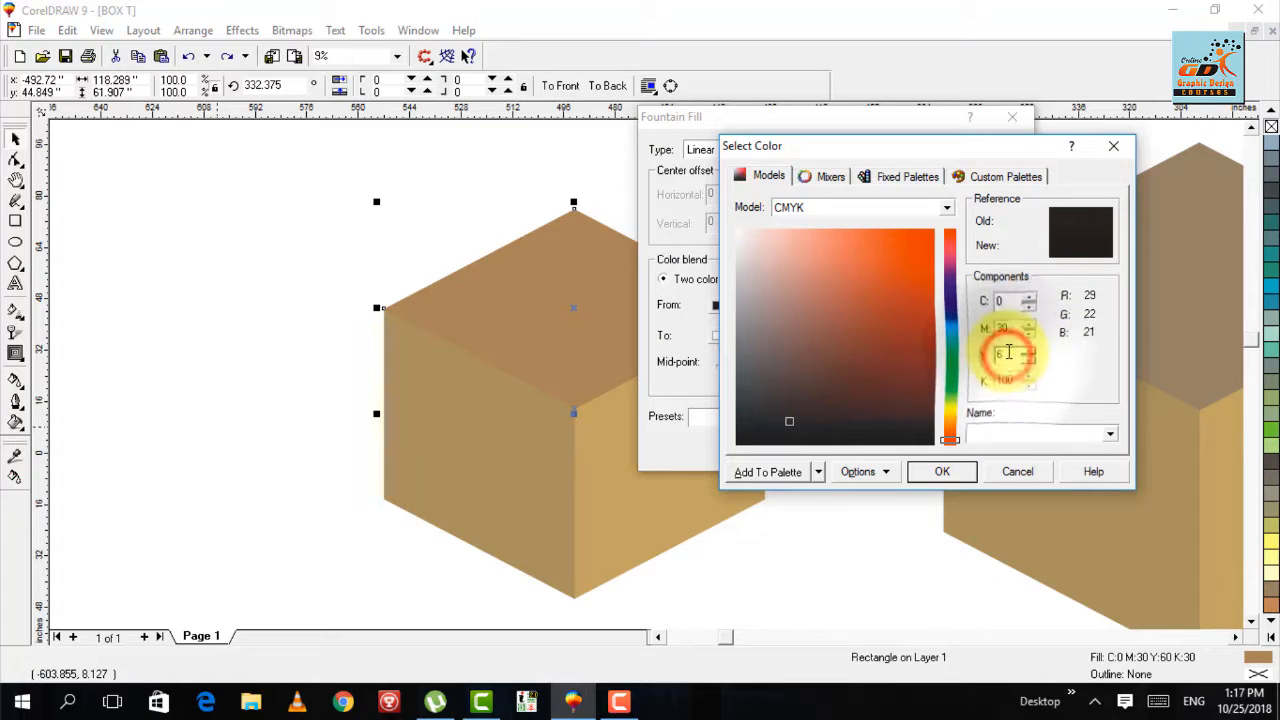
{"action": "key", "text": "Tab"}
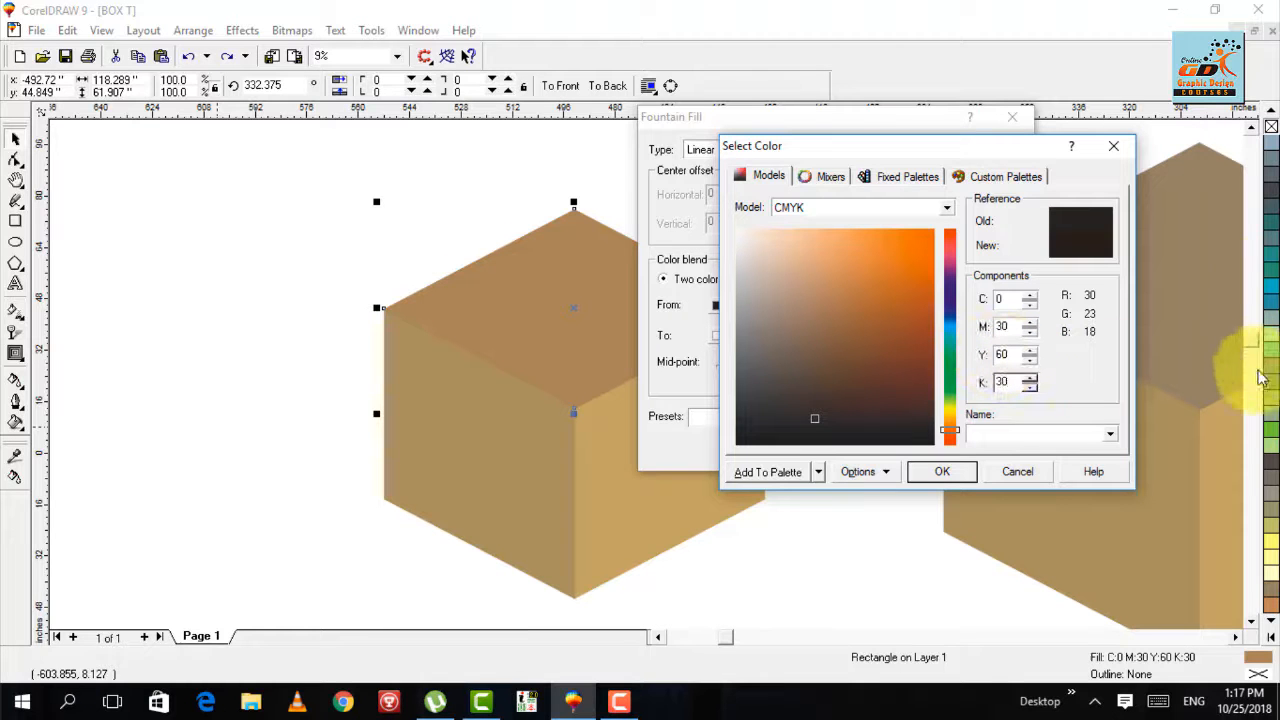
{"action": "left_click", "coordinate": [937, 474]}
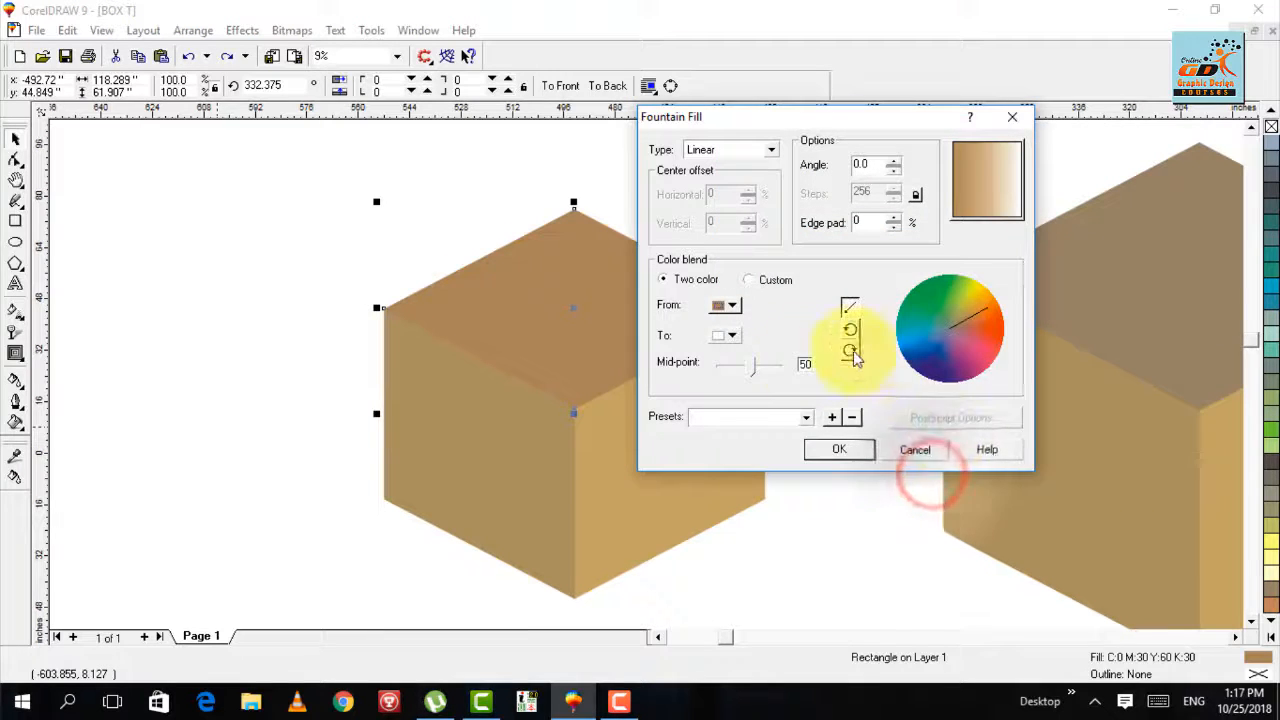
- Set the fountain fill's To color to C 0, M 15, Y 40, K 15
{"action": "left_click", "coordinate": [724, 335]}
{"action": "left_click", "coordinate": [760, 495]}
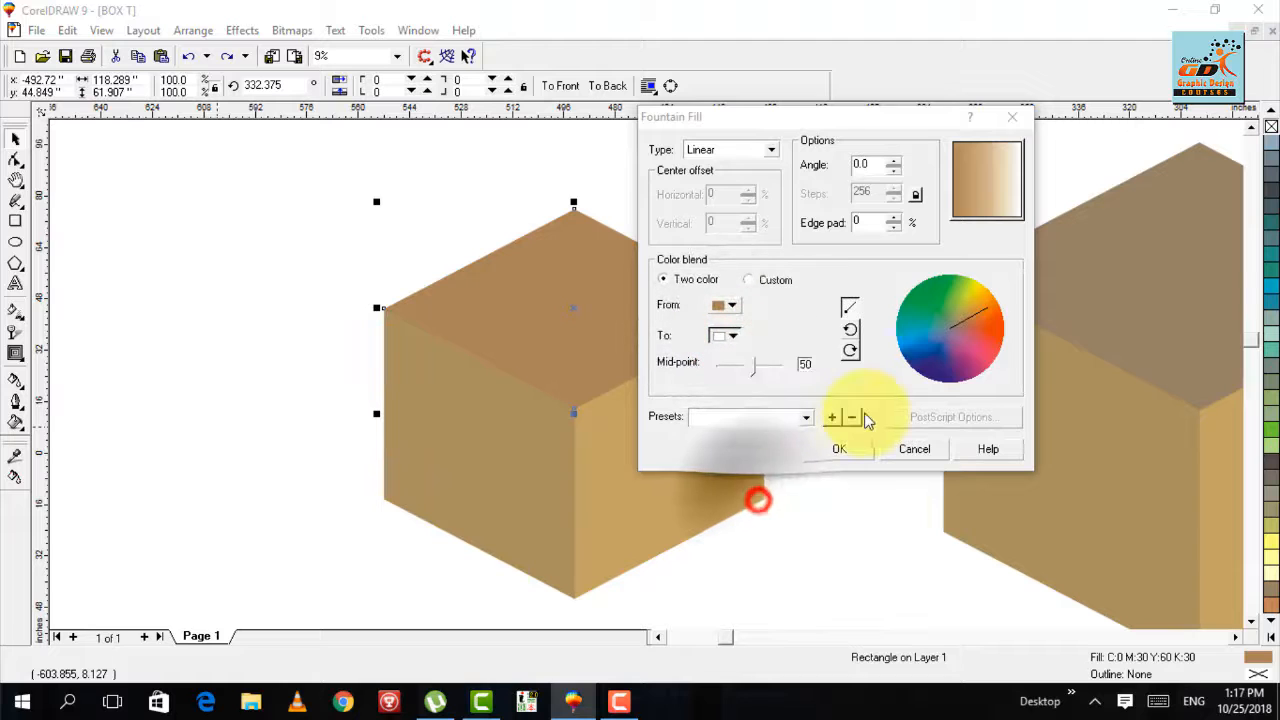
{"action": "left_click", "coordinate": [1008, 330]}
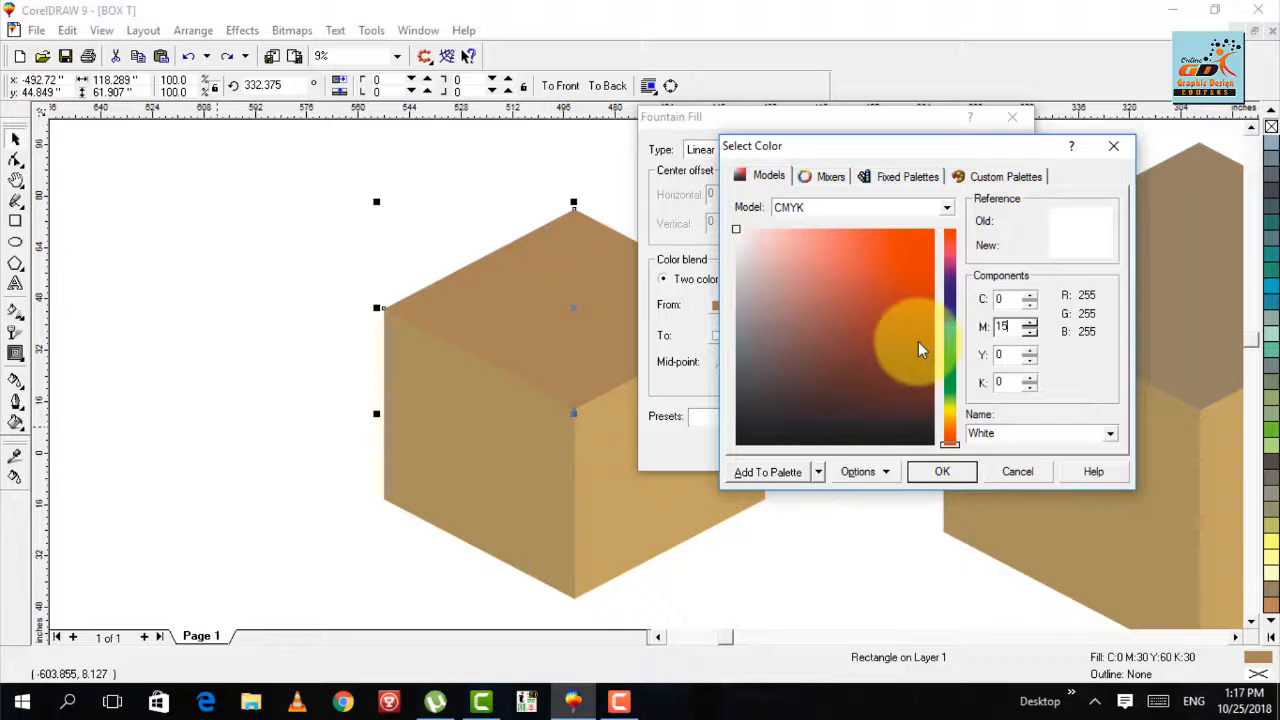
{"action": "left_click", "coordinate": [998, 357]}
{"action": "type", "text": "4"}
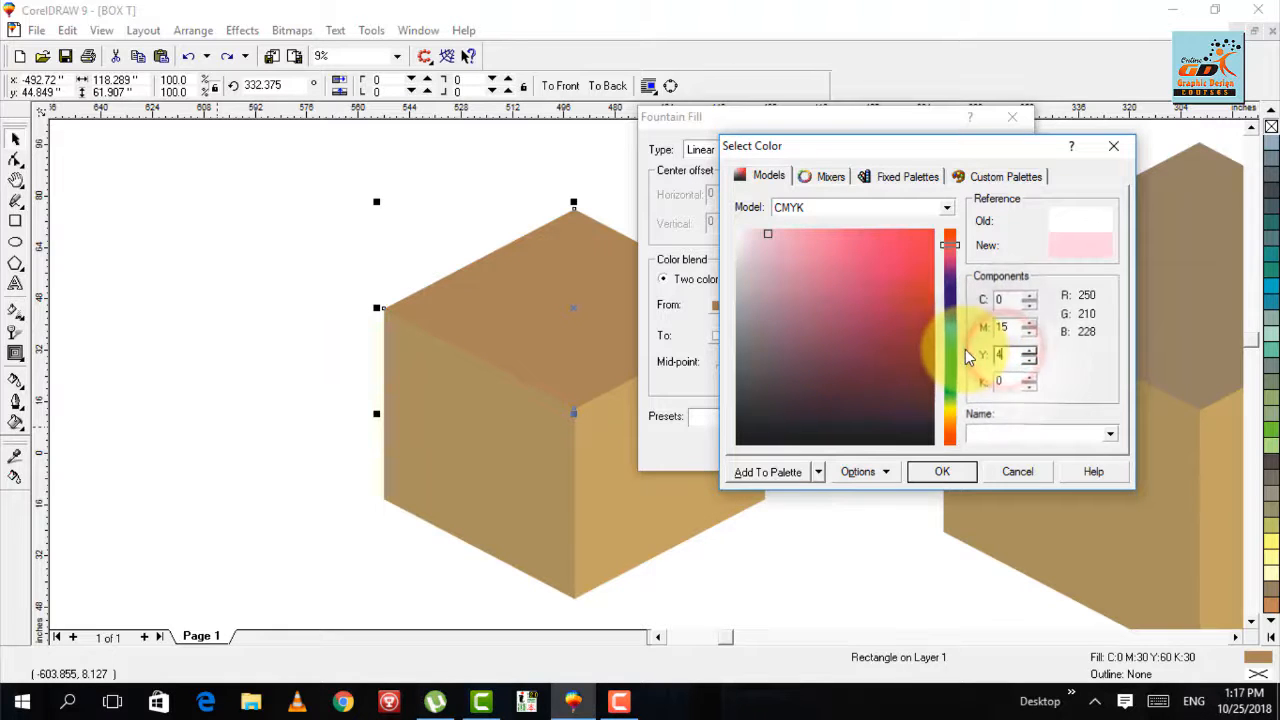
{"action": "key", "text": "Tab"}
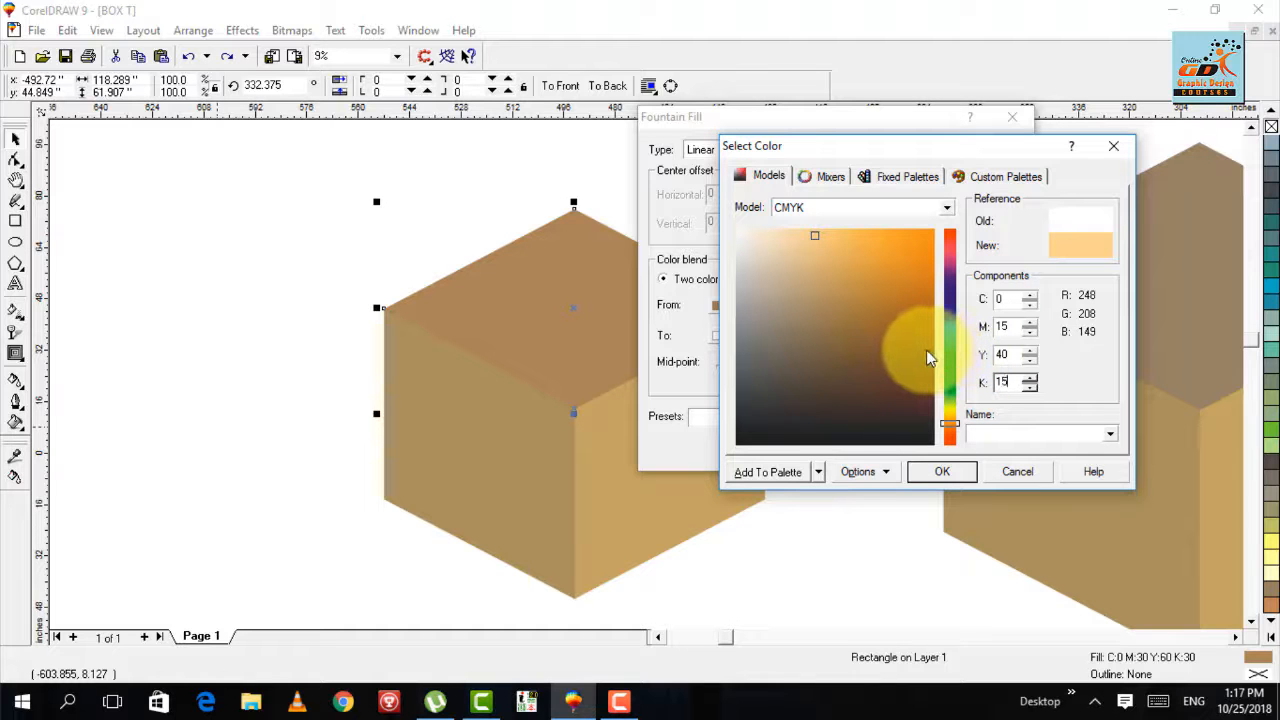
{"action": "type", "text": "15"}
{"action": "key", "text": "Return"}
- Angle the gradient nearly vertically with the lighter color toward the top face's back corner, and apply the fountain fill
{"action": "left_click_drag", "start_coordinate": [986, 198], "coordinate": [992, 335]}
{"action": "left_click_drag", "start_coordinate": [979, 194], "coordinate": [1010, 52]}
{"action": "left_click", "coordinate": [840, 449]}
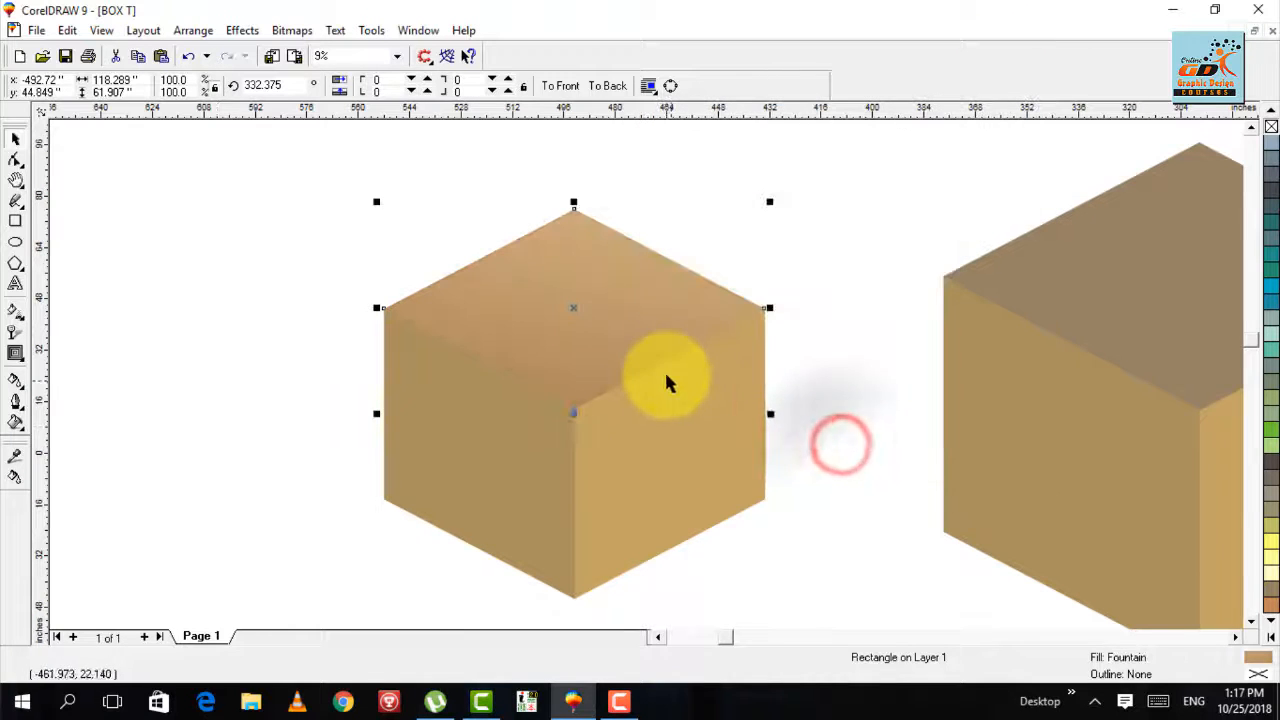
- Shorten the gradient on the small box's top face with the Interactive Fill tool, bringing both ends inside the face
{"action": "left_click", "coordinate": [783, 443]}
{"action": "key", "text": "g"}
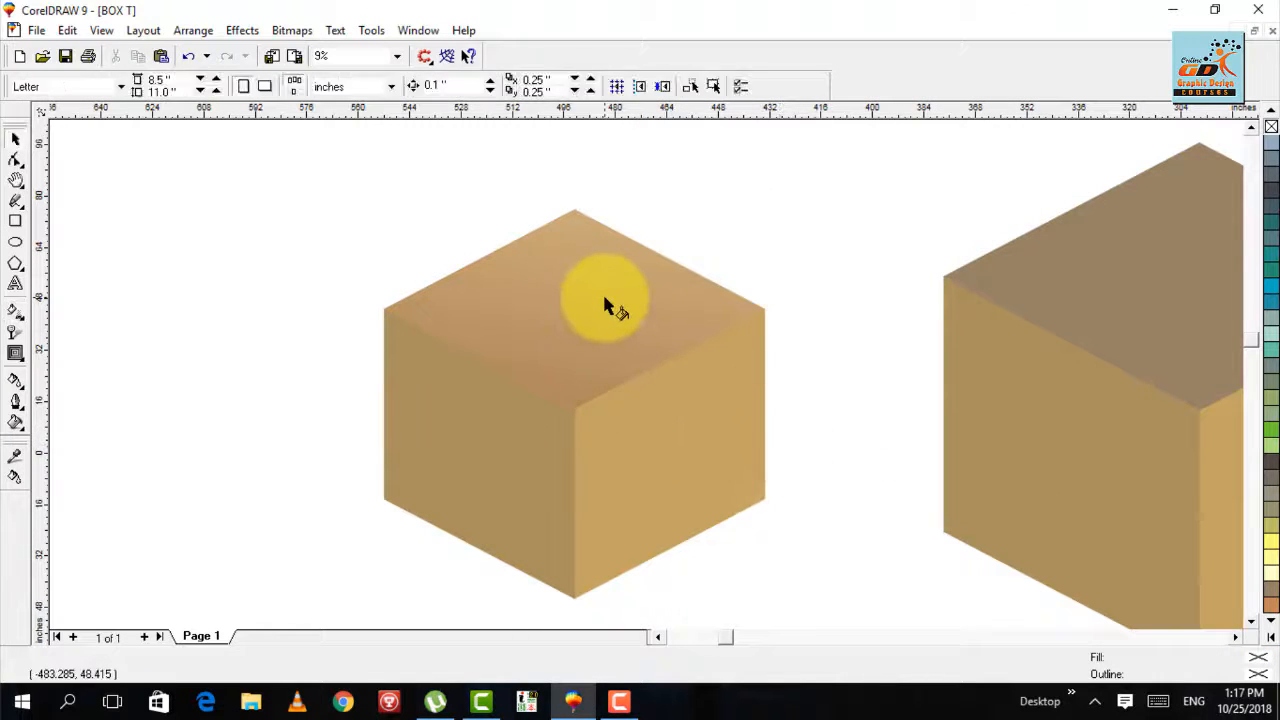
{"action": "left_click", "coordinate": [602, 294]}
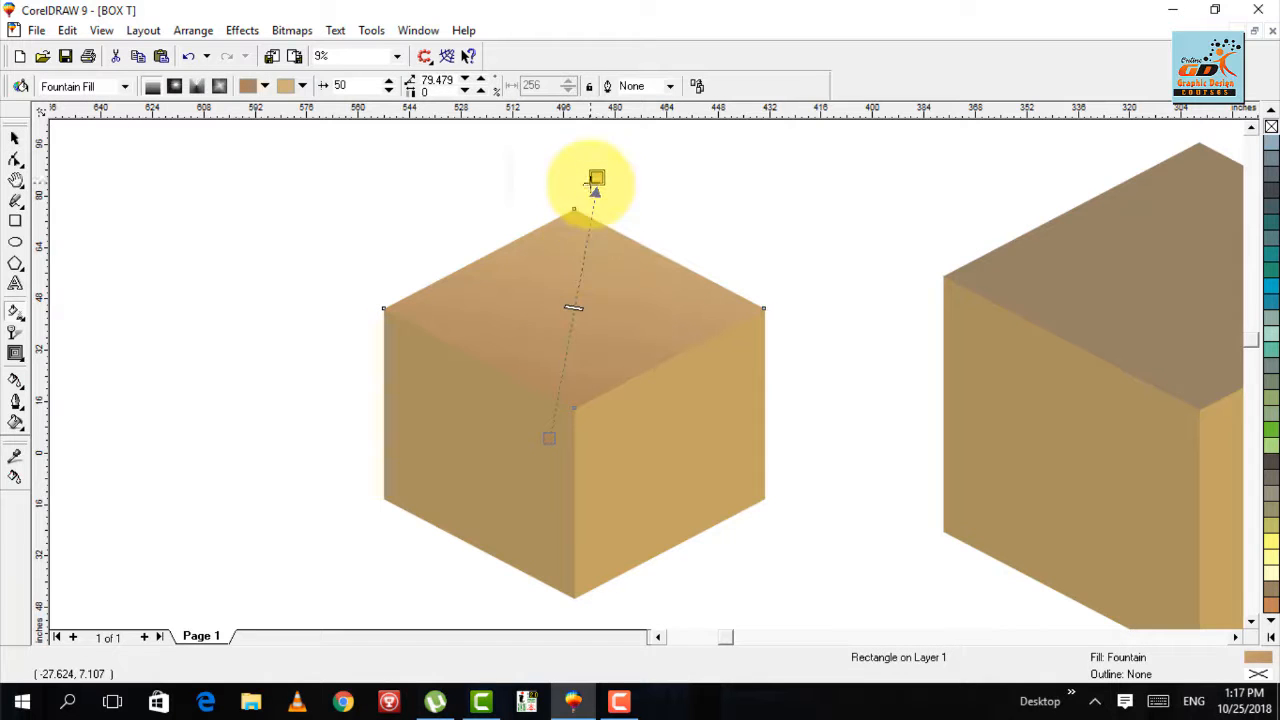
{"action": "left_click_drag", "start_coordinate": [596, 178], "coordinate": [560, 237]}
{"action": "left_click_drag", "start_coordinate": [542, 430], "coordinate": [557, 346]}
{"action": "key", "text": "space"}
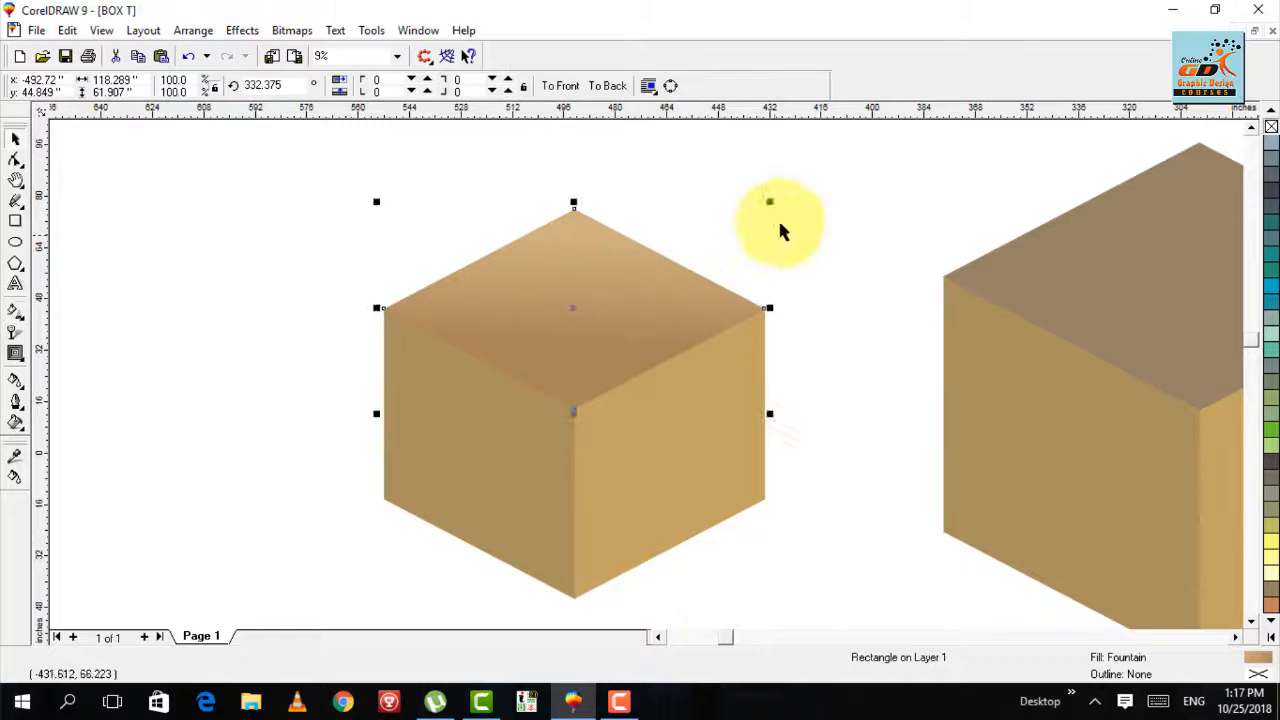
- Extend the darker end of the top face's gradient to the small box's front corner
{"action": "left_click", "coordinate": [780, 222]}
{"action": "key", "text": "F3"}
{"action": "key", "text": "F2"}
{"action": "left_click_drag", "start_coordinate": [564, 249], "coordinate": [254, 478]}
{"action": "key", "text": "F3"}
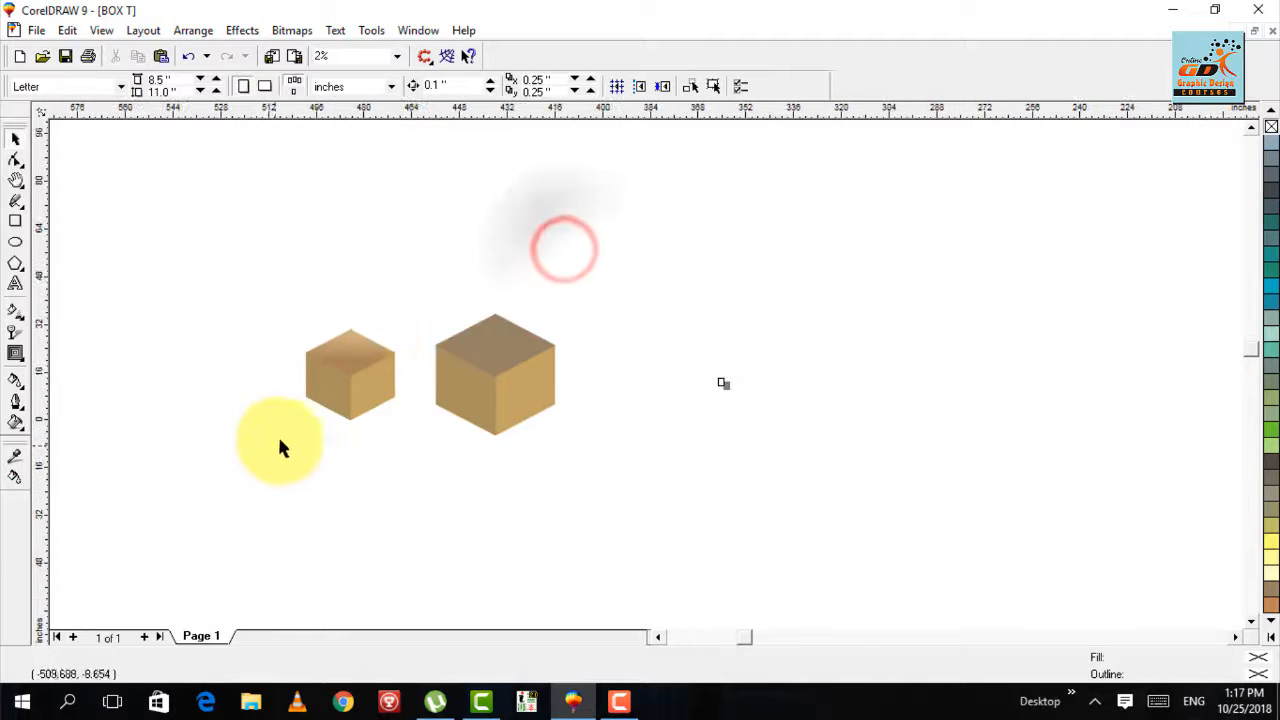
{"action": "key", "text": "F4"}
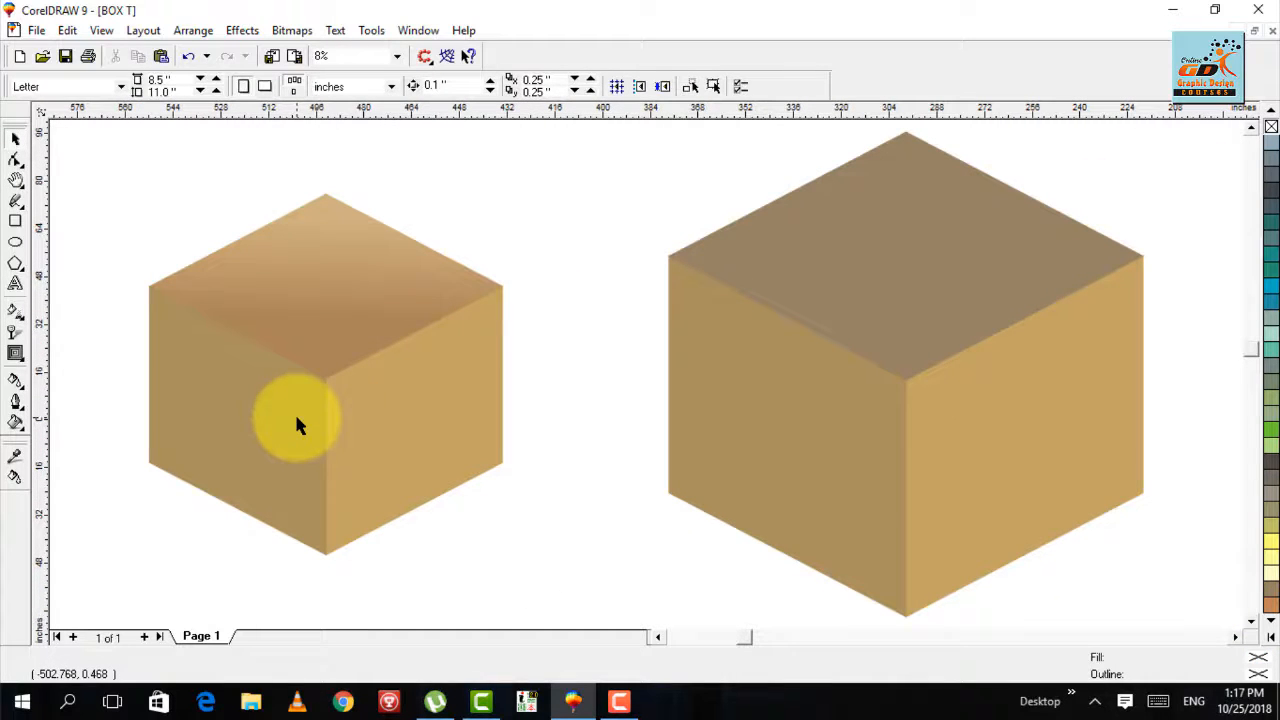
{"action": "left_click", "coordinate": [352, 262]}
{"action": "key", "text": "g"}
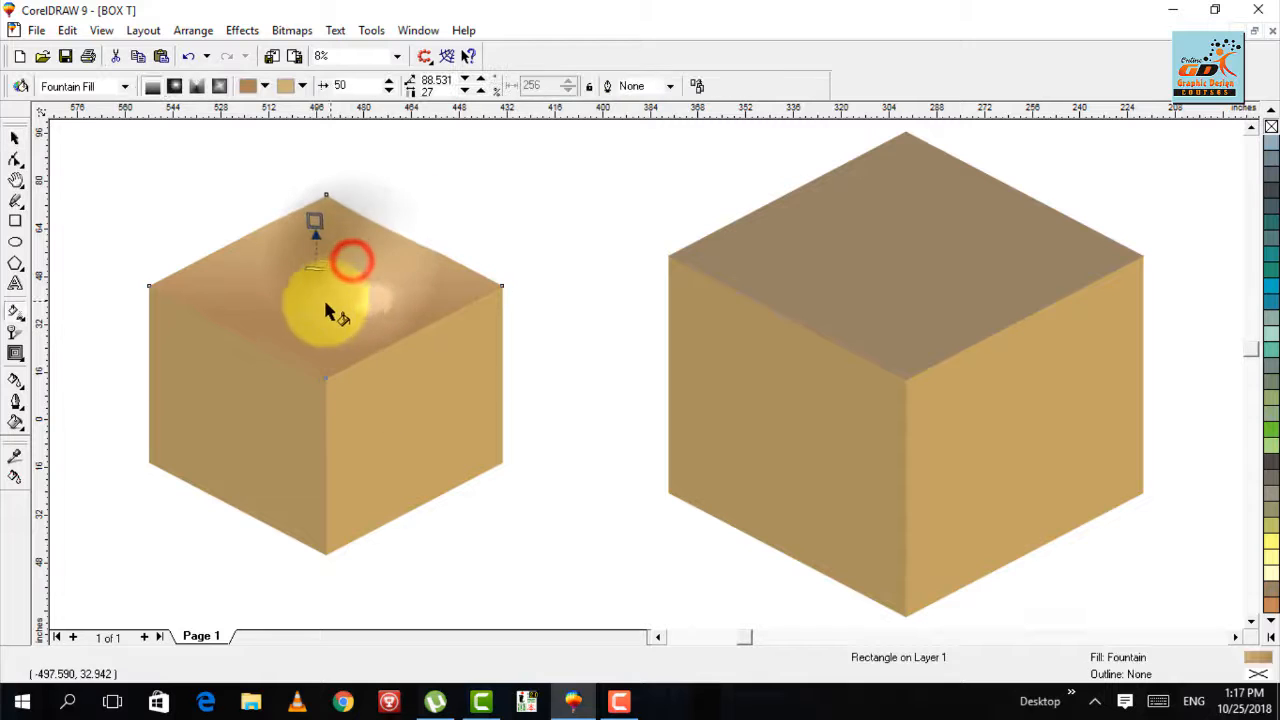
{"action": "left_click_drag", "start_coordinate": [310, 315], "coordinate": [320, 372]}
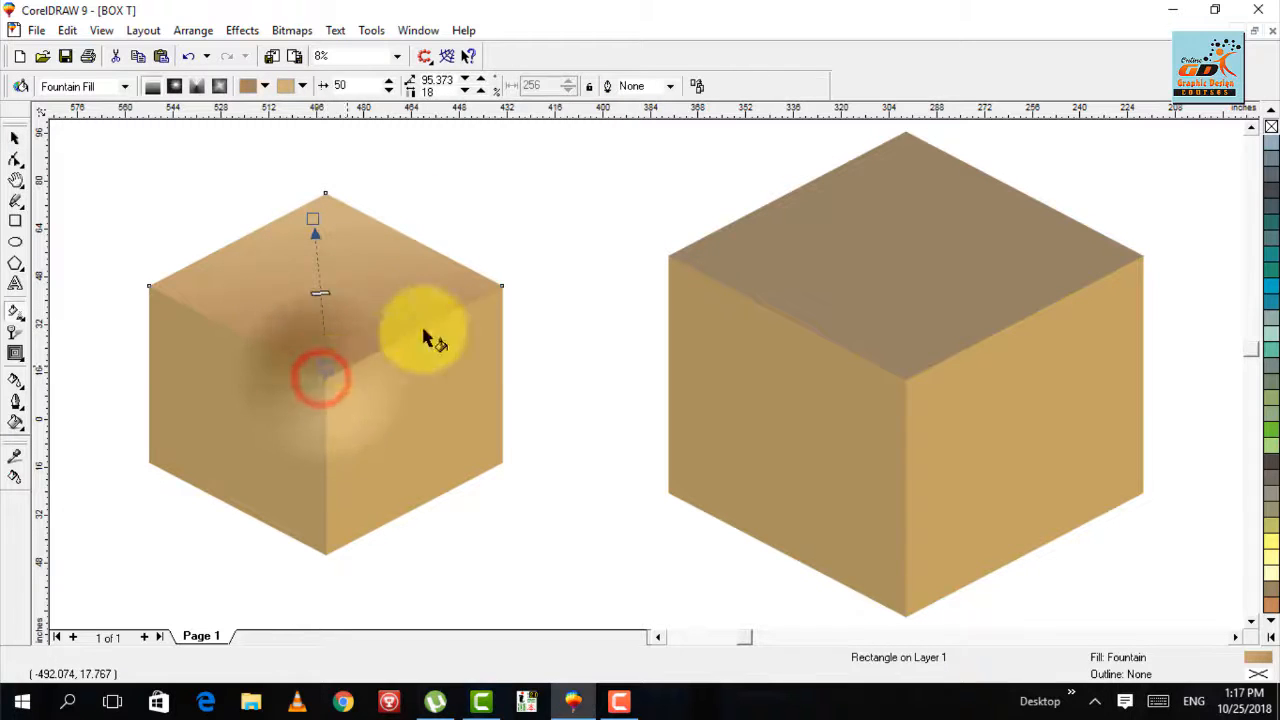
{"action": "left_click", "coordinate": [478, 230]}
{"action": "key", "text": "F3"}
{"action": "key", "text": "F3"}
{"action": "key", "text": "F4"}
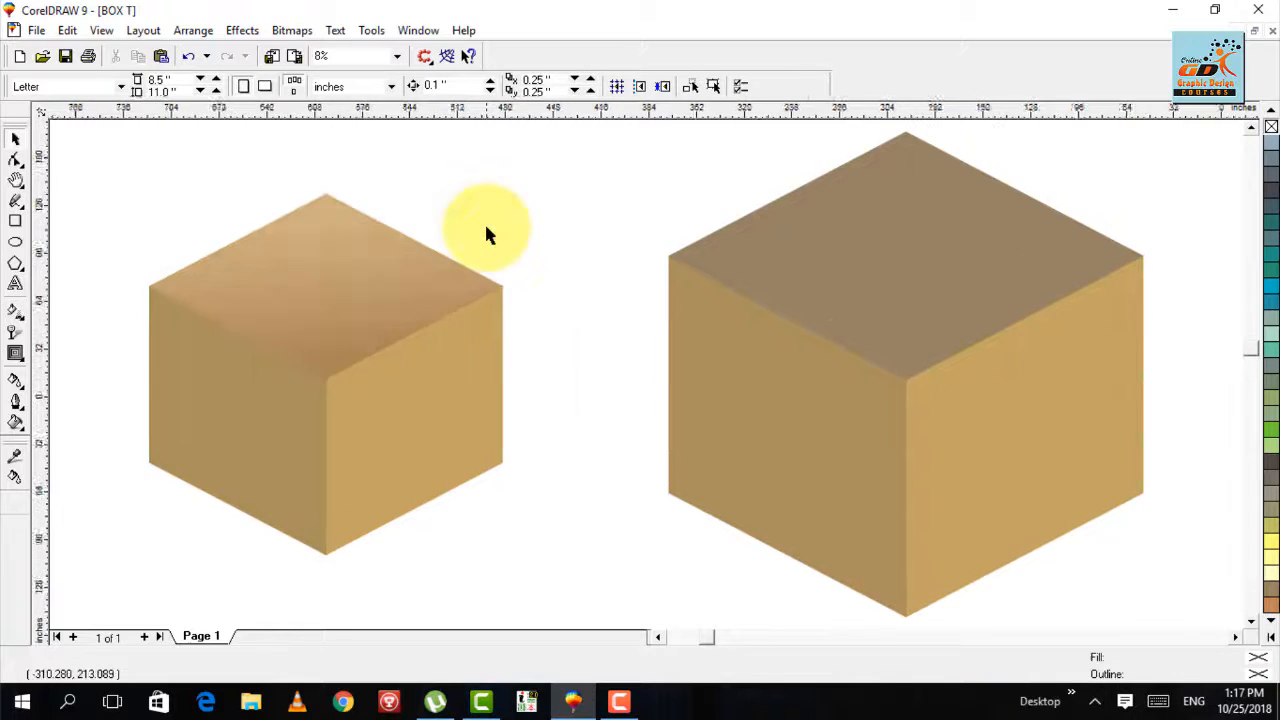
- Select both boxes together and move them slightly upward
{"action": "key", "text": "F3"}
{"action": "left_click_drag", "start_coordinate": [920, 191], "coordinate": [265, 532]}
{"action": "mouse_move", "coordinate": [730, 415]}
{"action": "left_mouse_down"}
{"action": "mouse_move", "coordinate": [729, 338]}
{"action": "mouse_move", "coordinate": [726, 401]}
{"action": "left_mouse_up"}
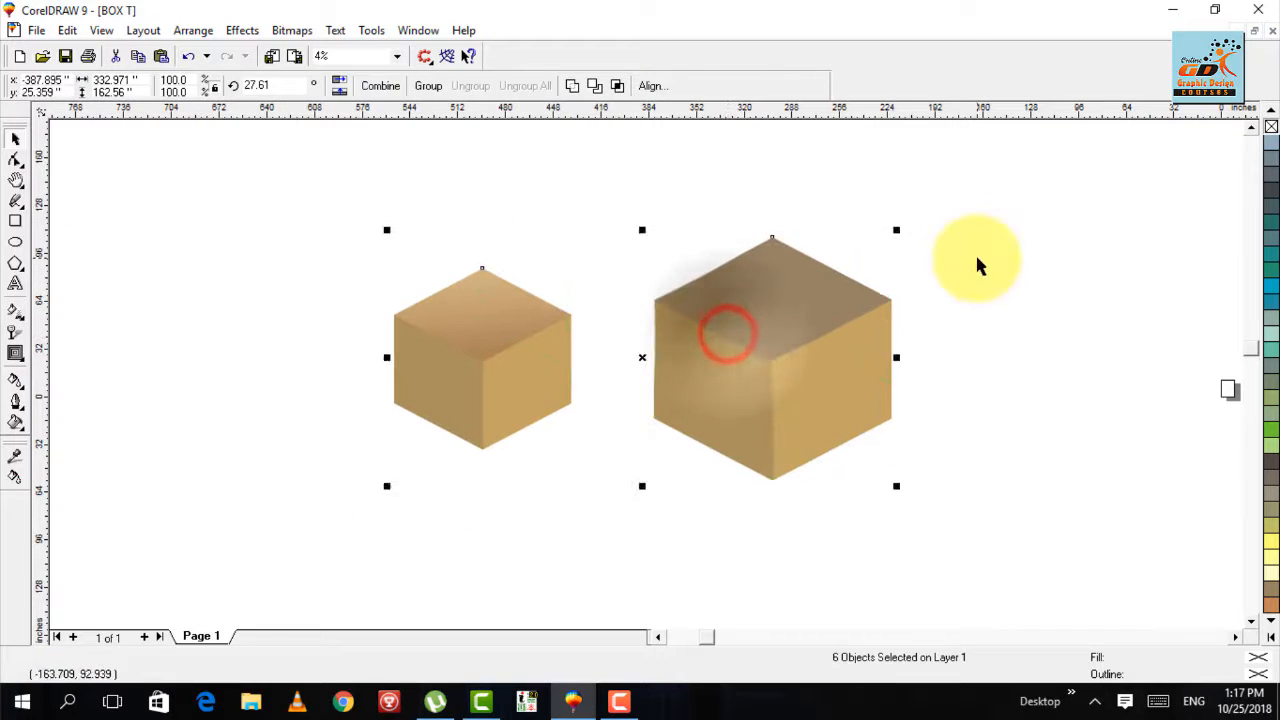
{"action": "left_click", "coordinate": [977, 262]}
{"action": "key", "text": "F4"}
{"action": "key", "text": "F3"}
{"action": "key", "text": "F2"}
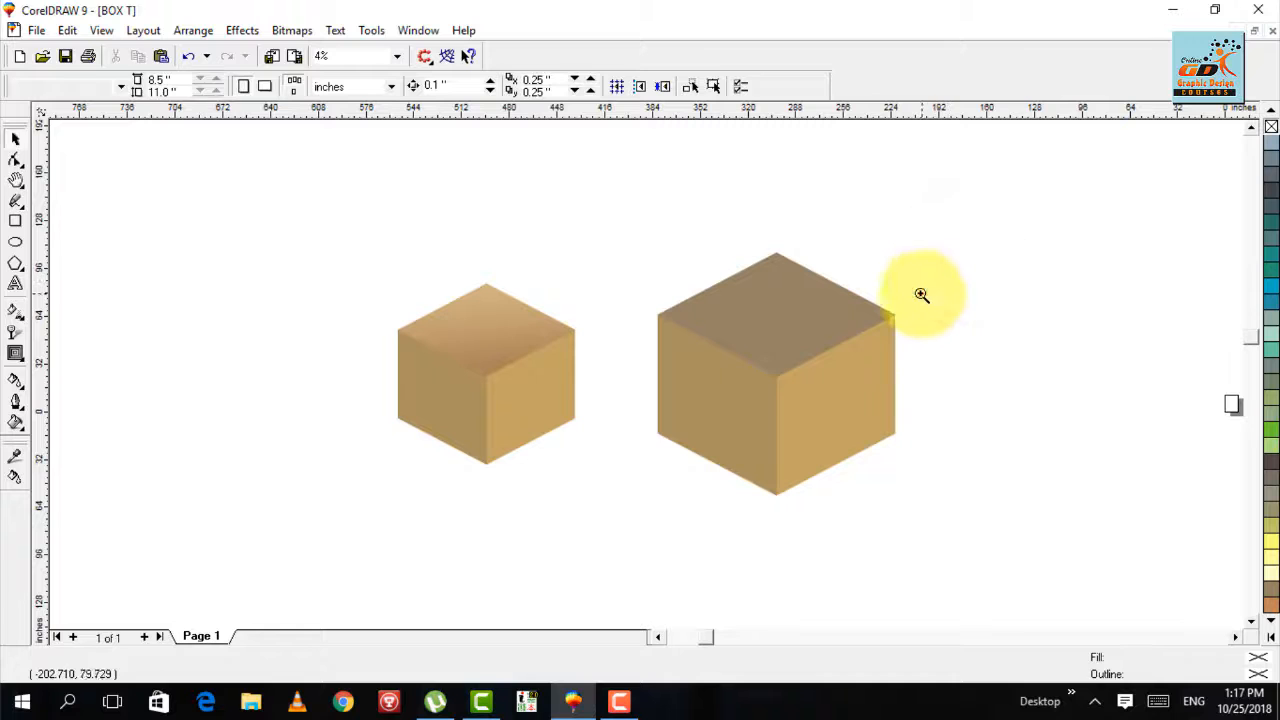
{"action": "left_click_drag", "start_coordinate": [922, 281], "coordinate": [567, 509]}
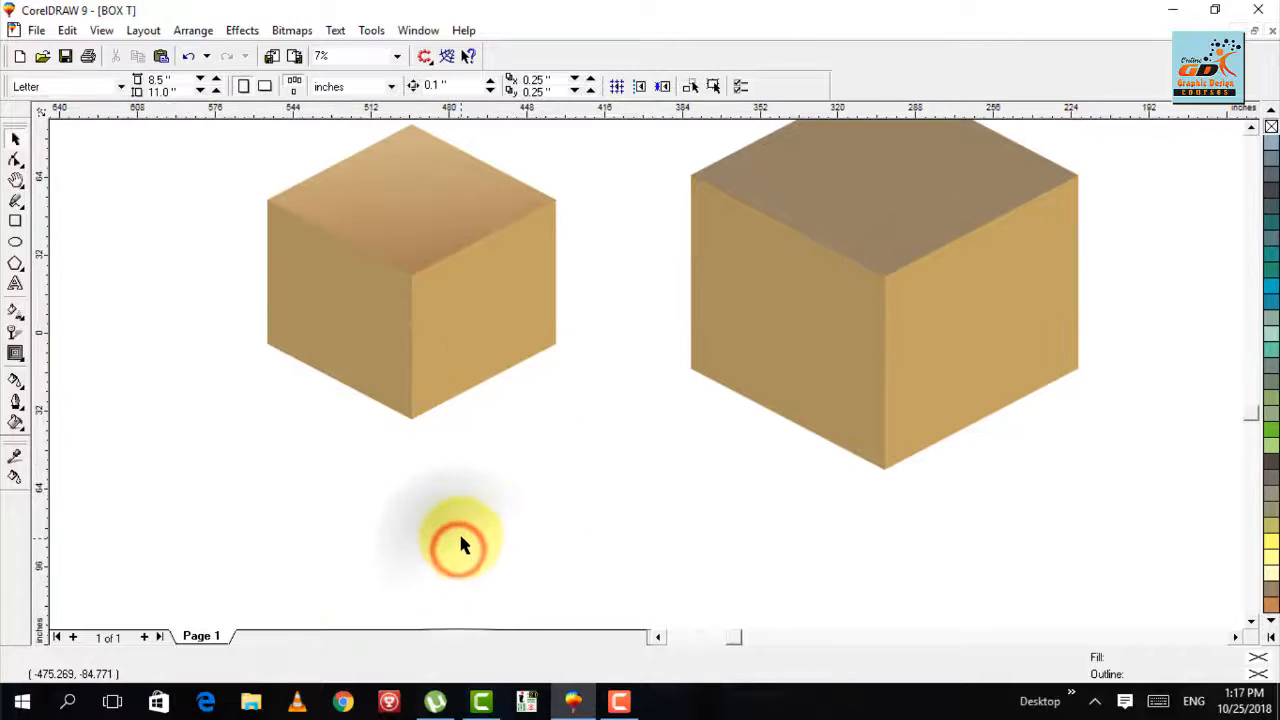
{"action": "key", "text": "F8"}
{"action": "left_click", "coordinate": [431, 534]}
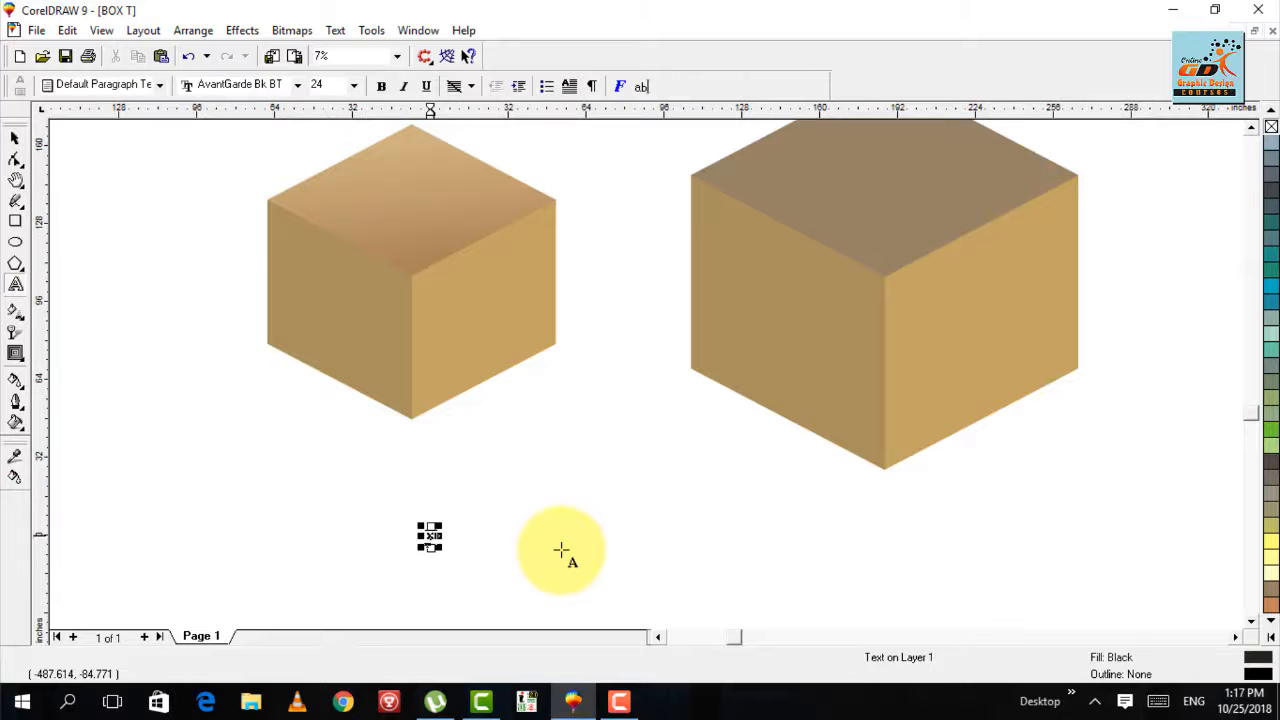
{"action": "left_click", "coordinate": [562, 556]}
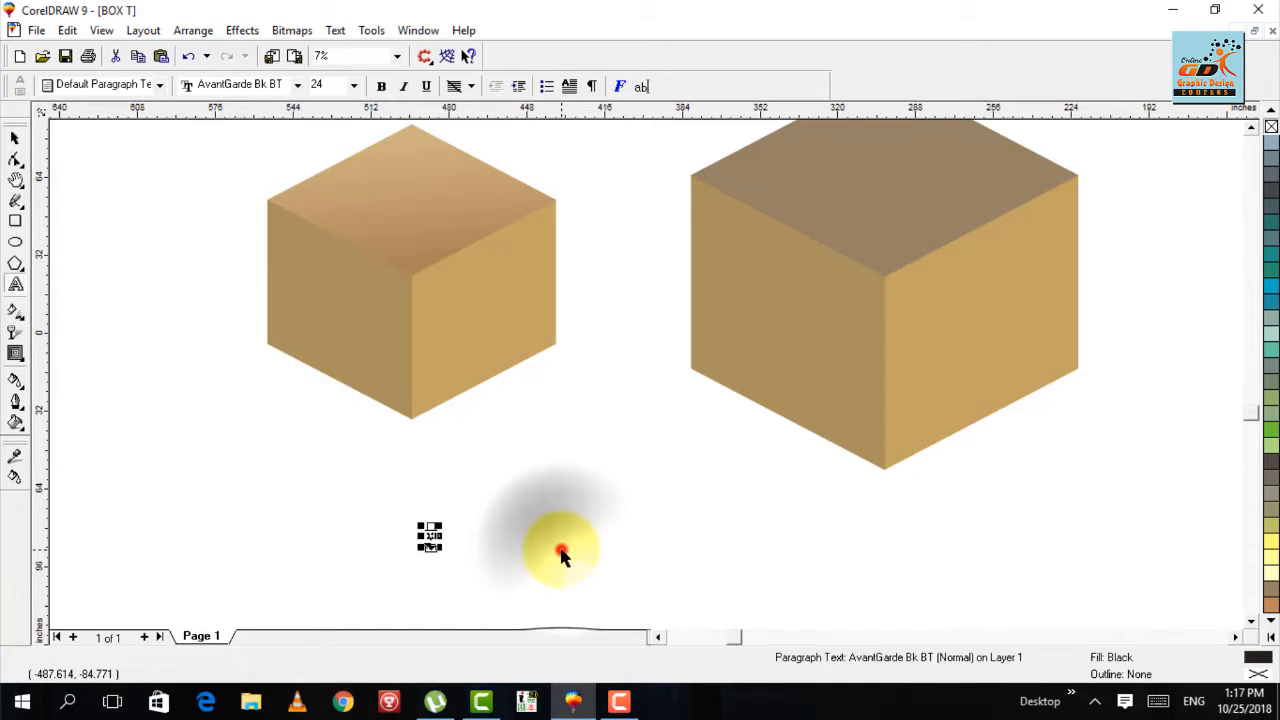
{"action": "left_click", "coordinate": [529, 500]}
{"action": "left_click", "coordinate": [526, 477]}
{"action": "left_click", "coordinate": [463, 505]}
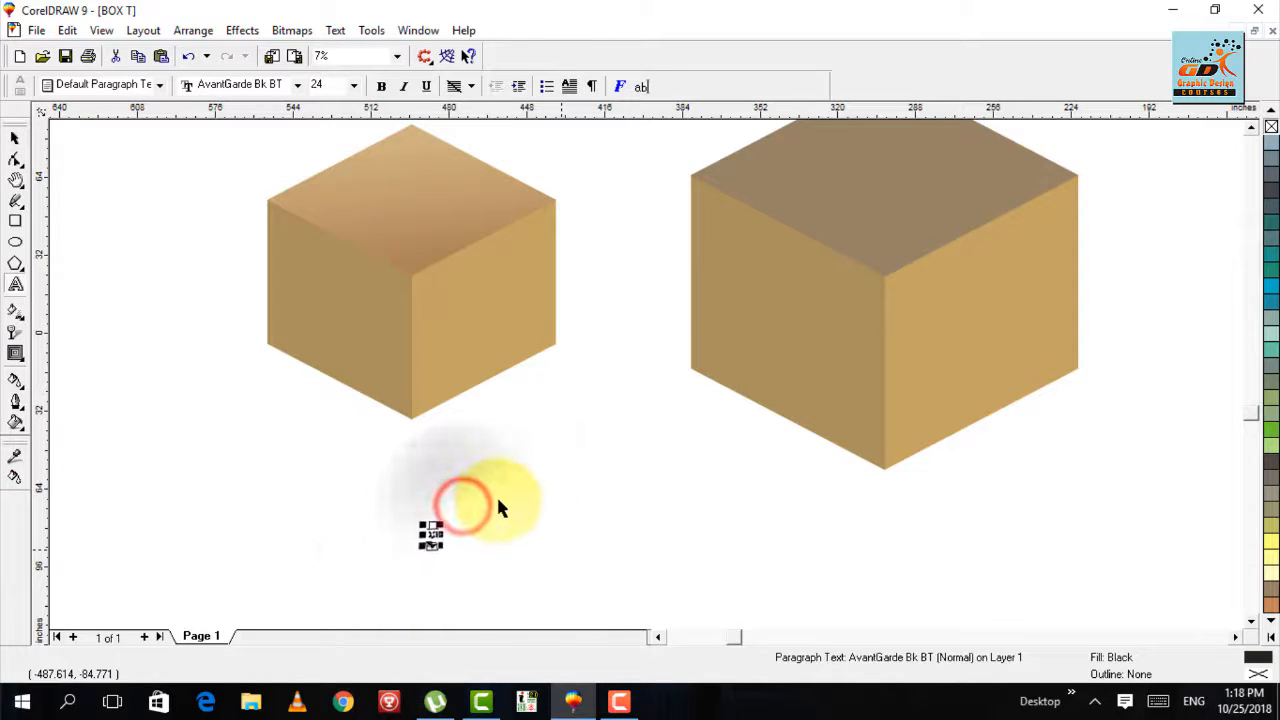
{"action": "key", "text": "F3"}
{"action": "left_click_drag", "start_coordinate": [552, 494], "coordinate": [465, 600]}
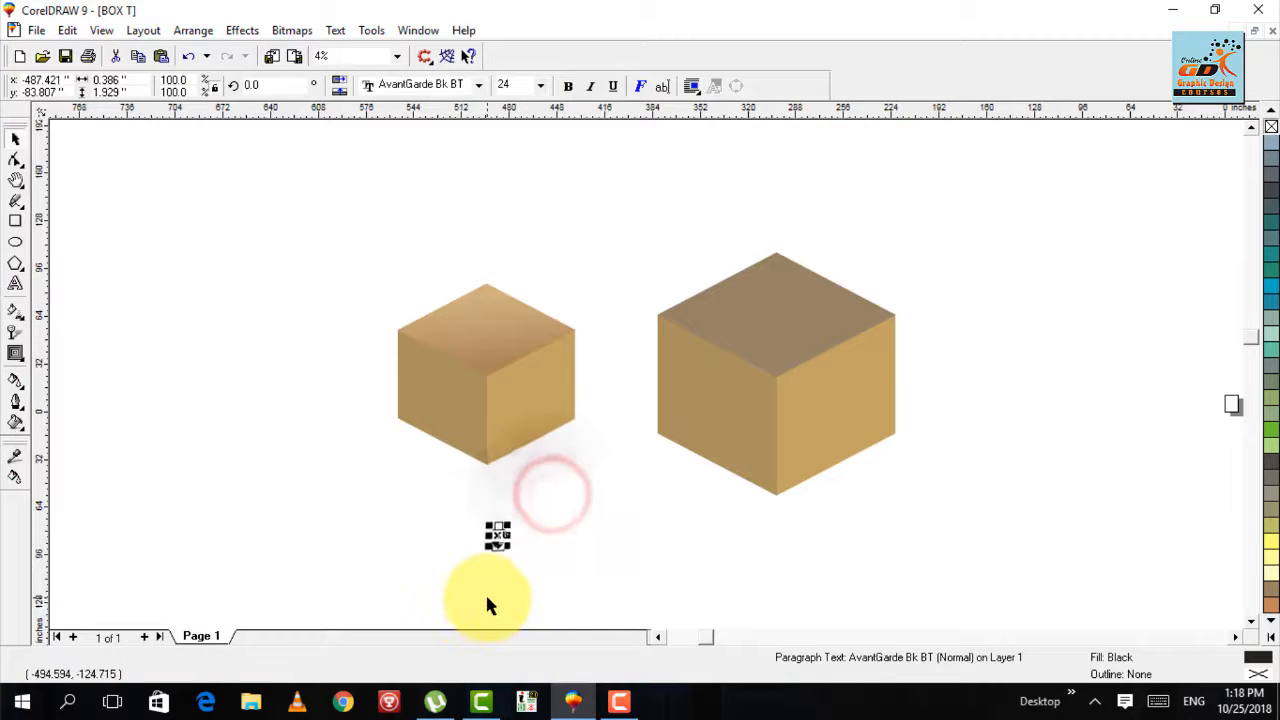
{"action": "key", "text": "Escape"}
{"action": "key", "text": "F4"}
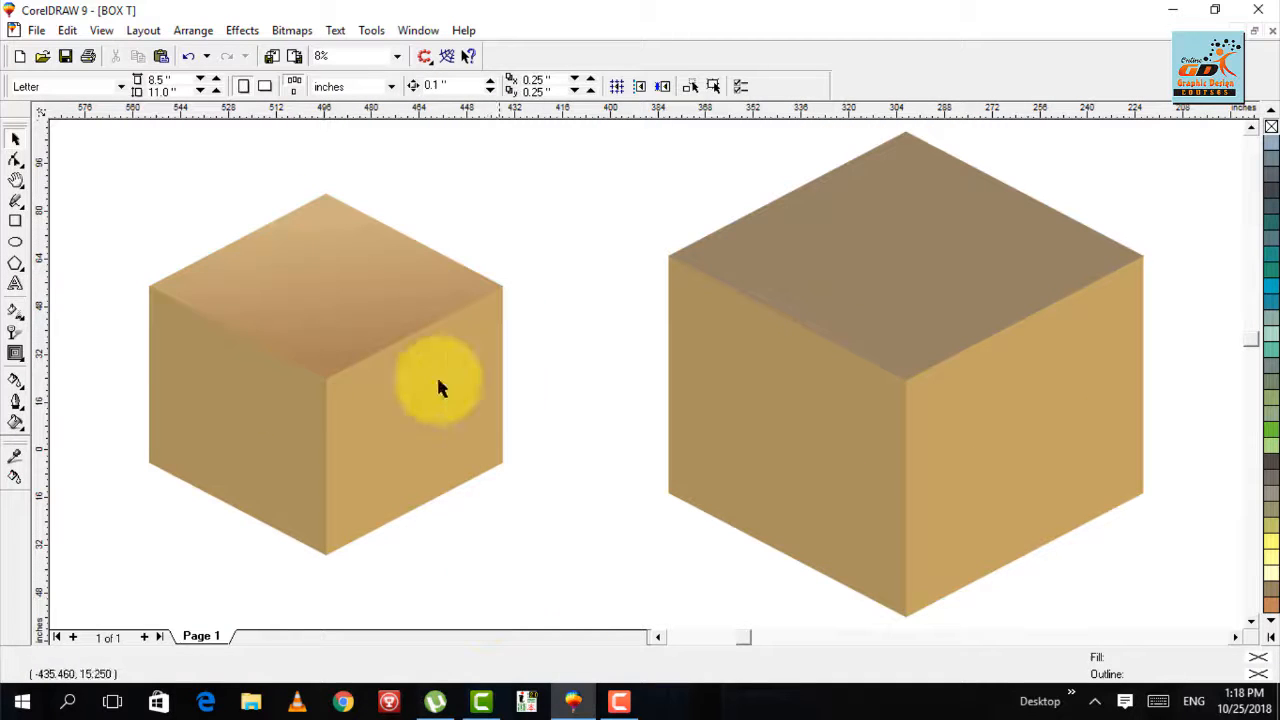
- Set the default font size for new artistic text to 100 points
{"action": "left_click", "coordinate": [15, 286]}
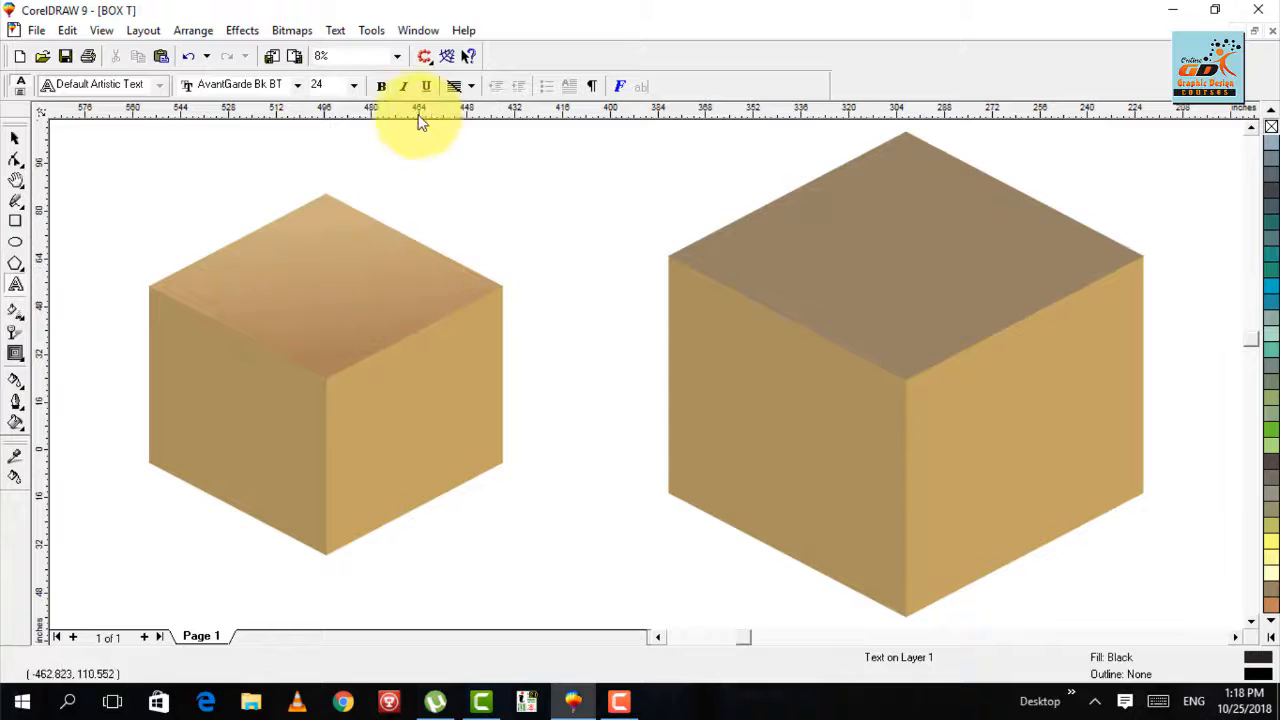
{"action": "left_click", "coordinate": [350, 88]}
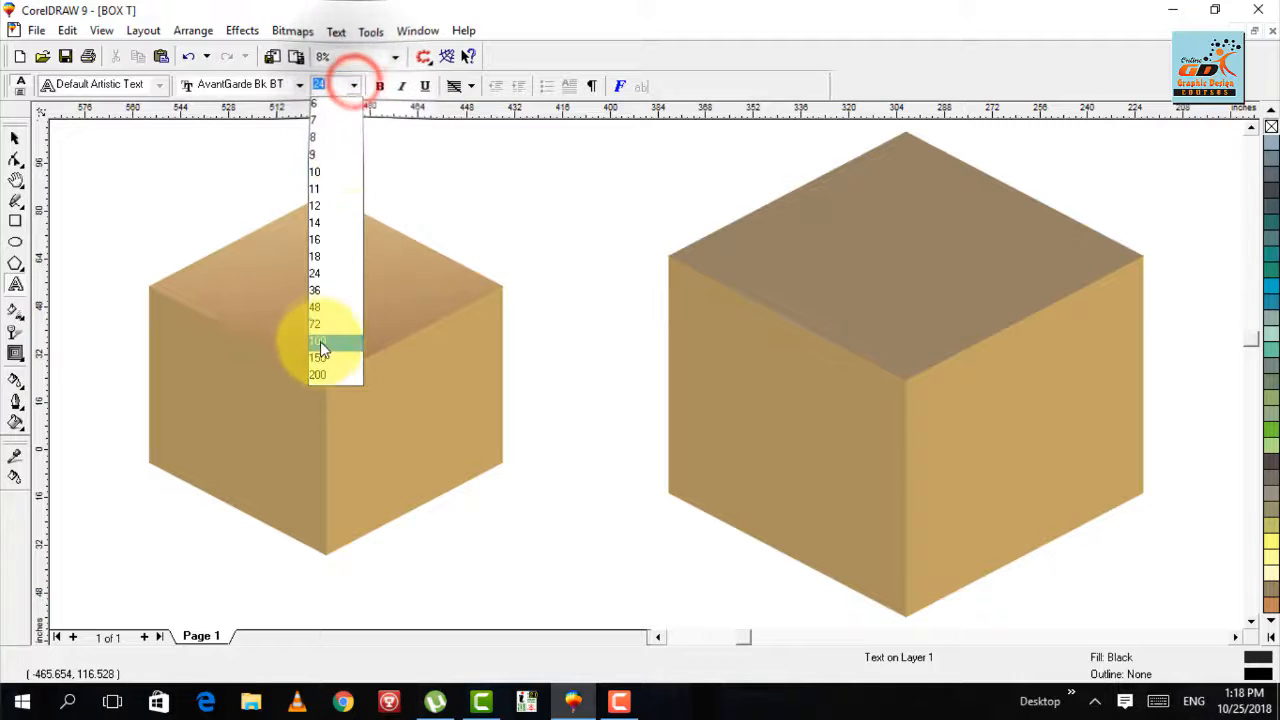
{"action": "left_click", "coordinate": [319, 343]}
{"action": "left_click", "coordinate": [605, 432]}
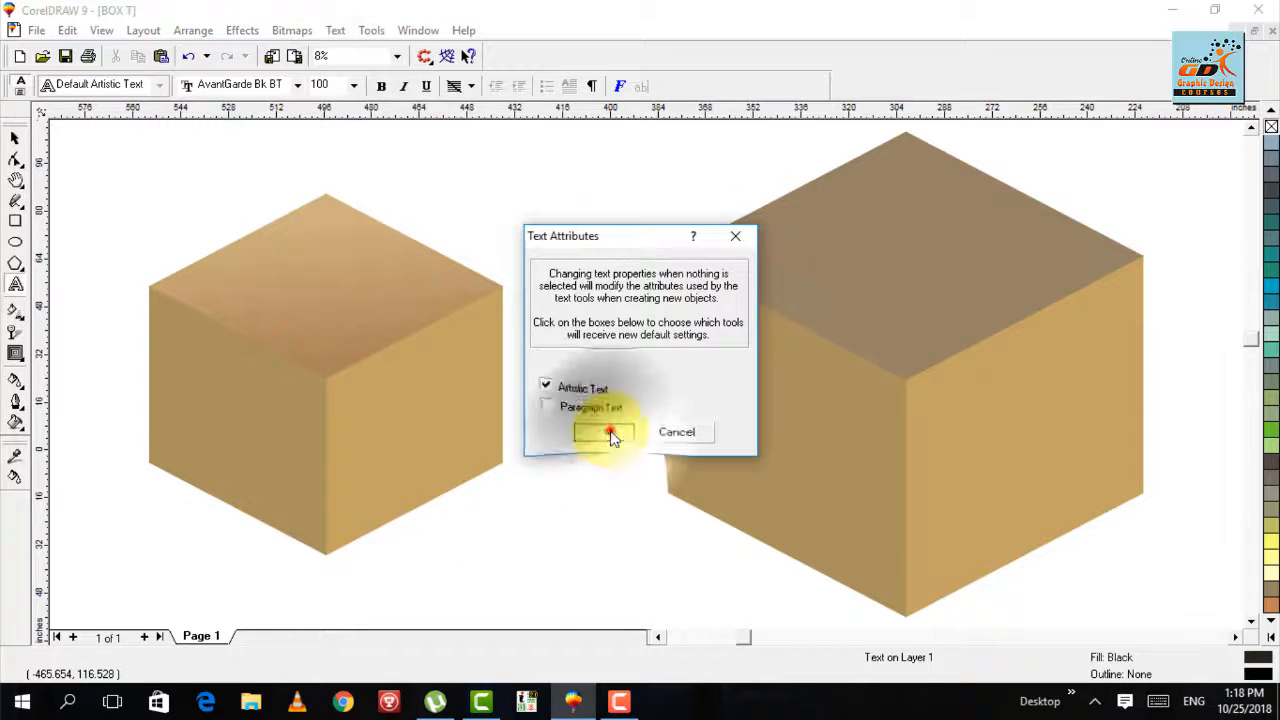
{"action": "left_click", "coordinate": [516, 558]}
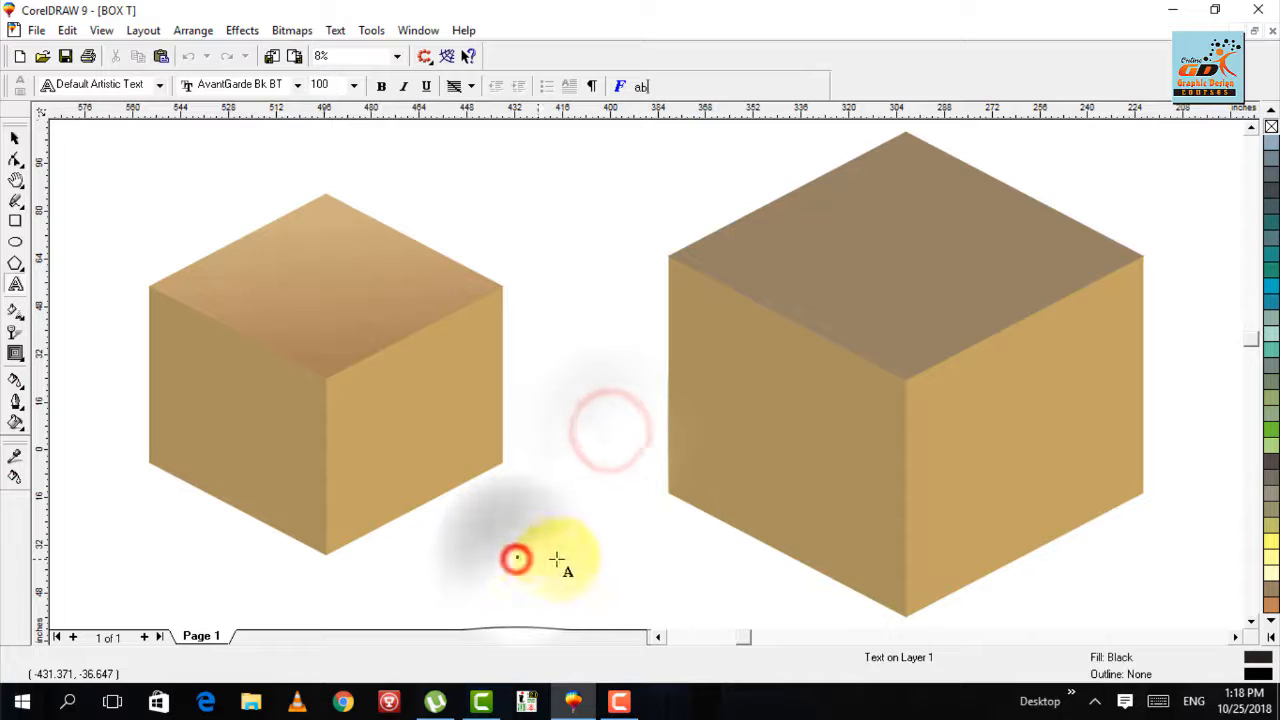
{"action": "left_click", "coordinate": [352, 86]}
{"action": "left_click", "coordinate": [333, 323]}
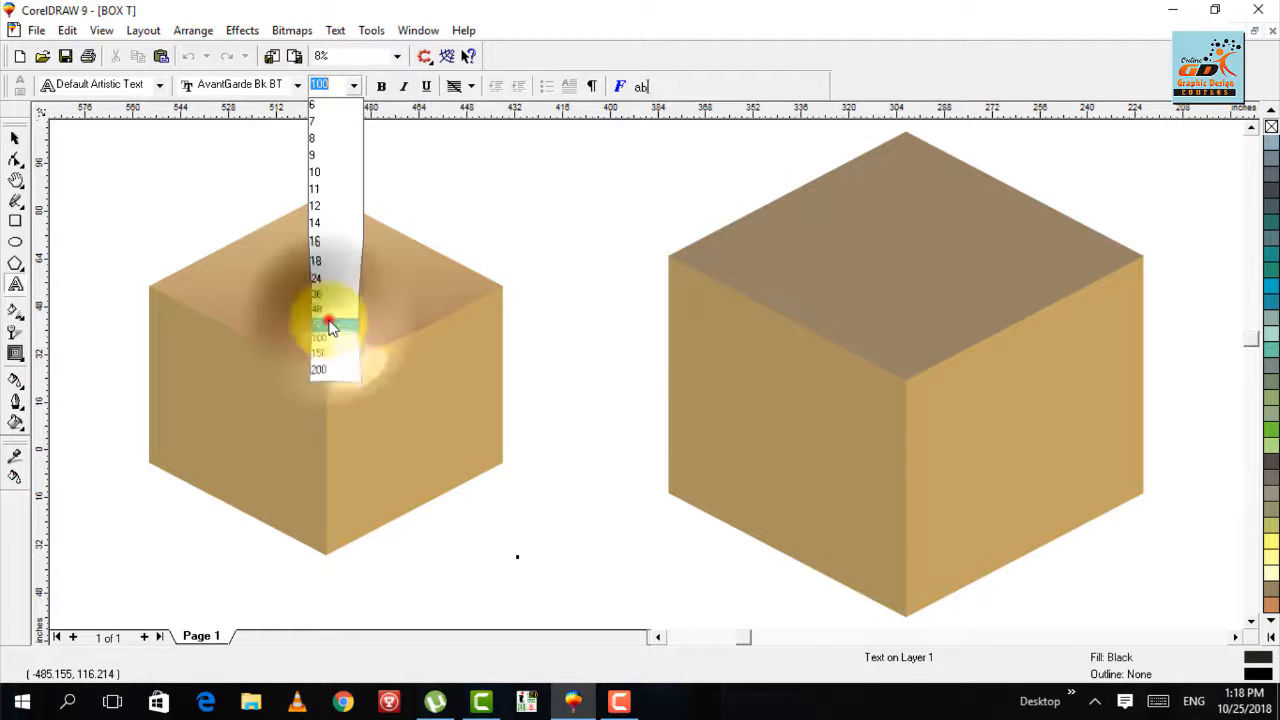
- Add the artistic text "ED BOX" below the small box, enlarging it to about 86 inches wide and centering it between the boxes
{"action": "left_click", "coordinate": [491, 578]}
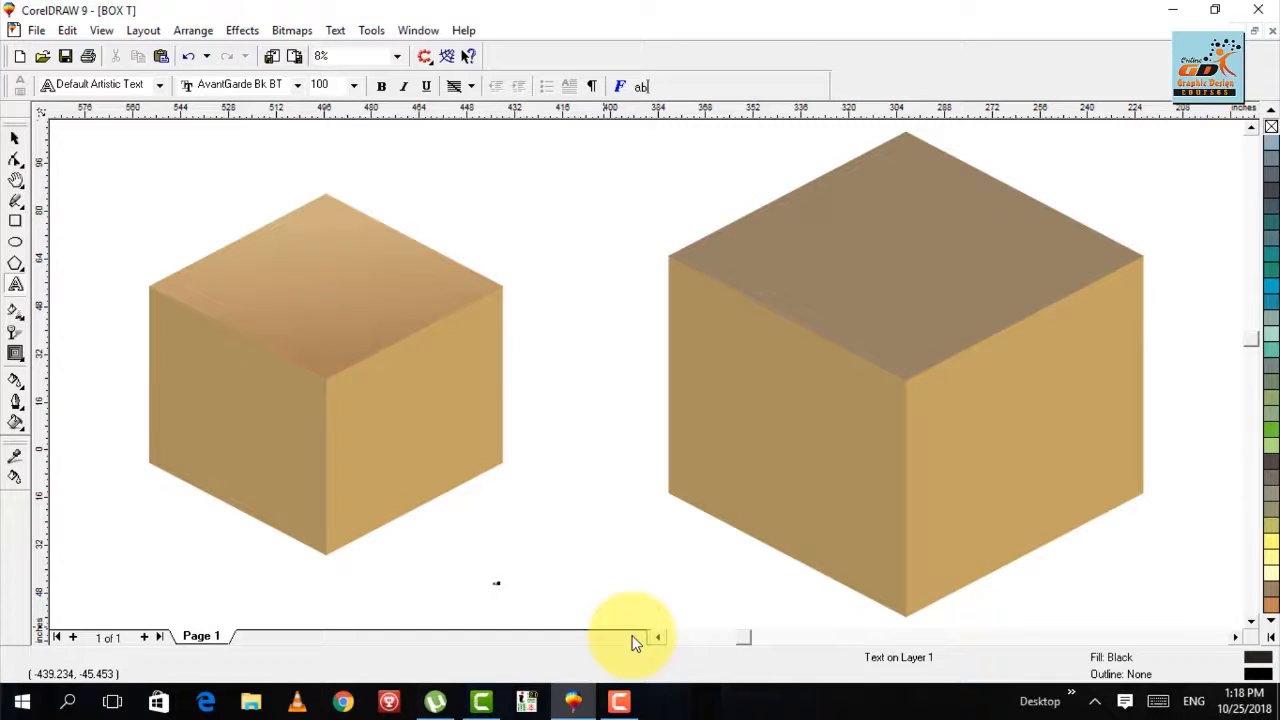
{"action": "type", "text": "online"}
{"action": "key", "text": "ctrl+space"}
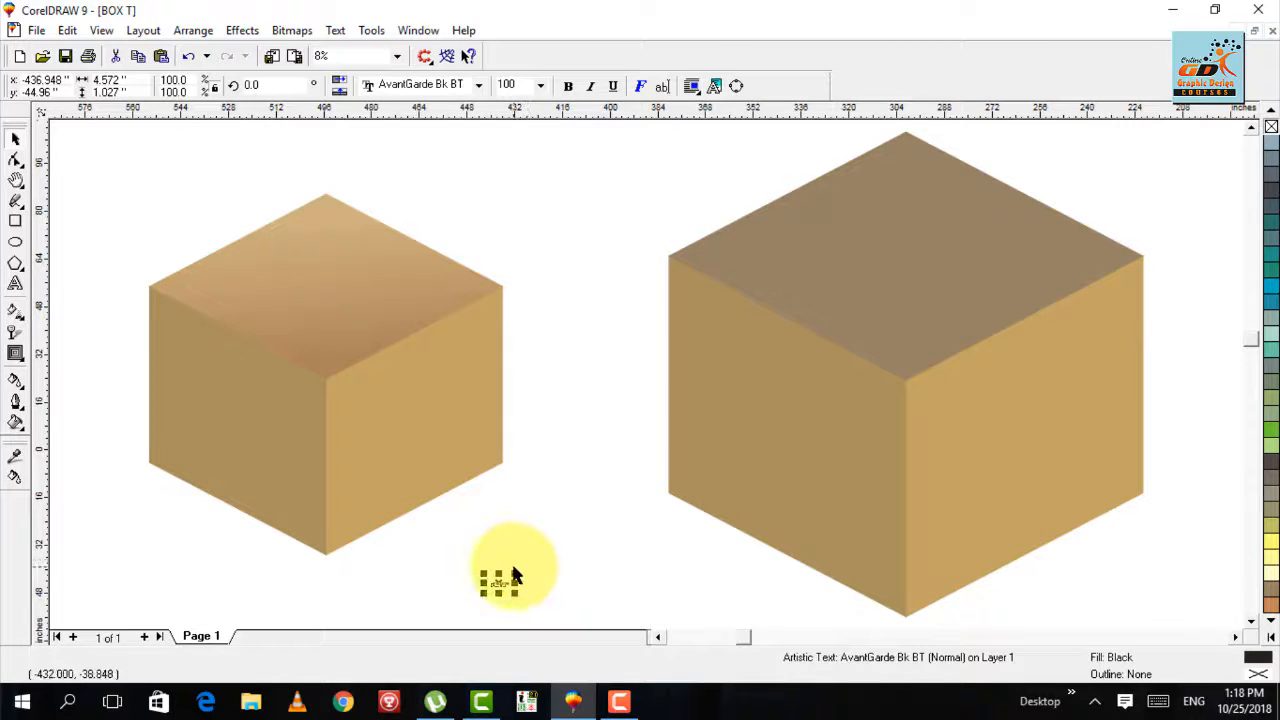
{"action": "left_click_drag", "start_coordinate": [516, 575], "coordinate": [755, 520]}
{"action": "left_click_drag", "start_coordinate": [619, 558], "coordinate": [534, 565]}
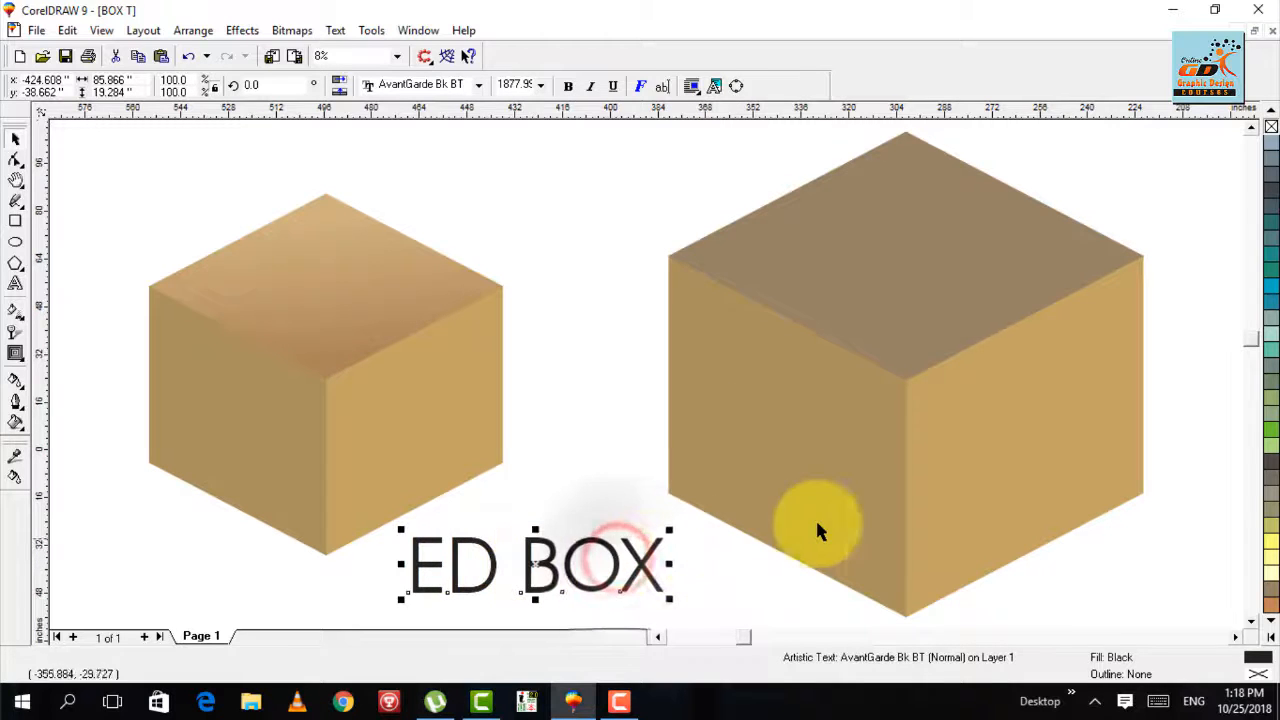
{"action": "key", "text": "ctrl+space"}
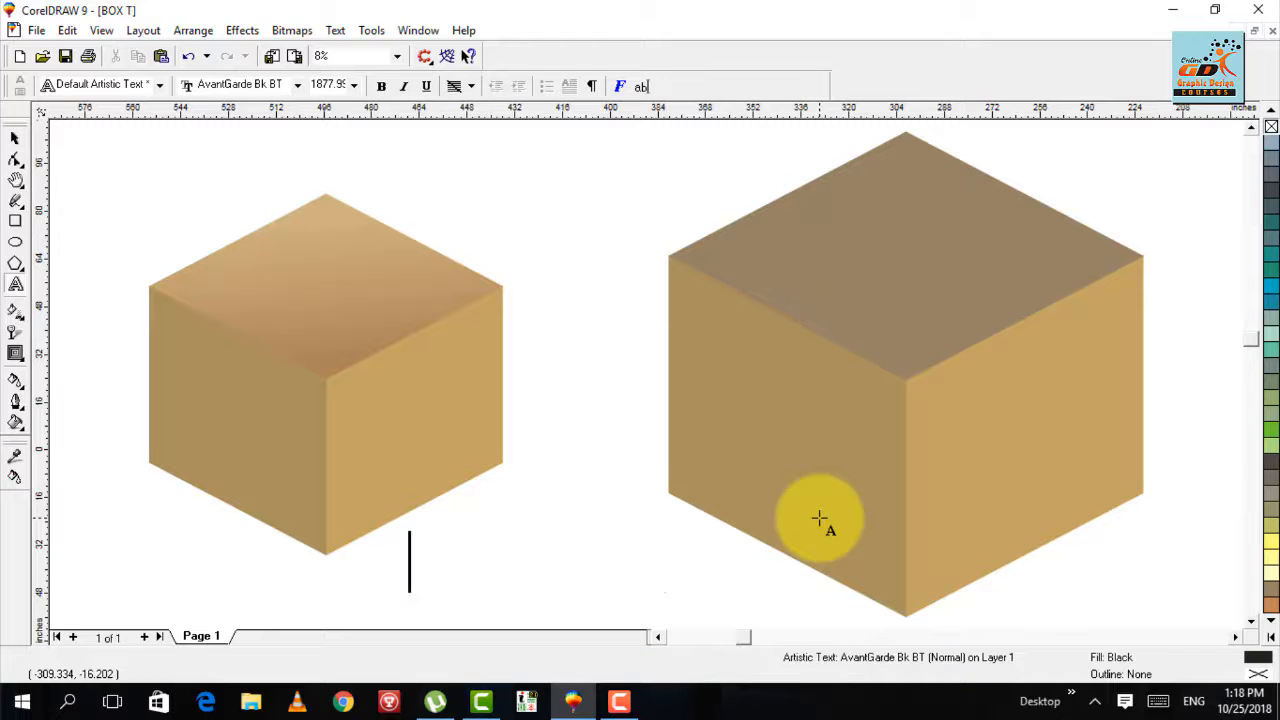
{"action": "left_click", "coordinate": [819, 518]}
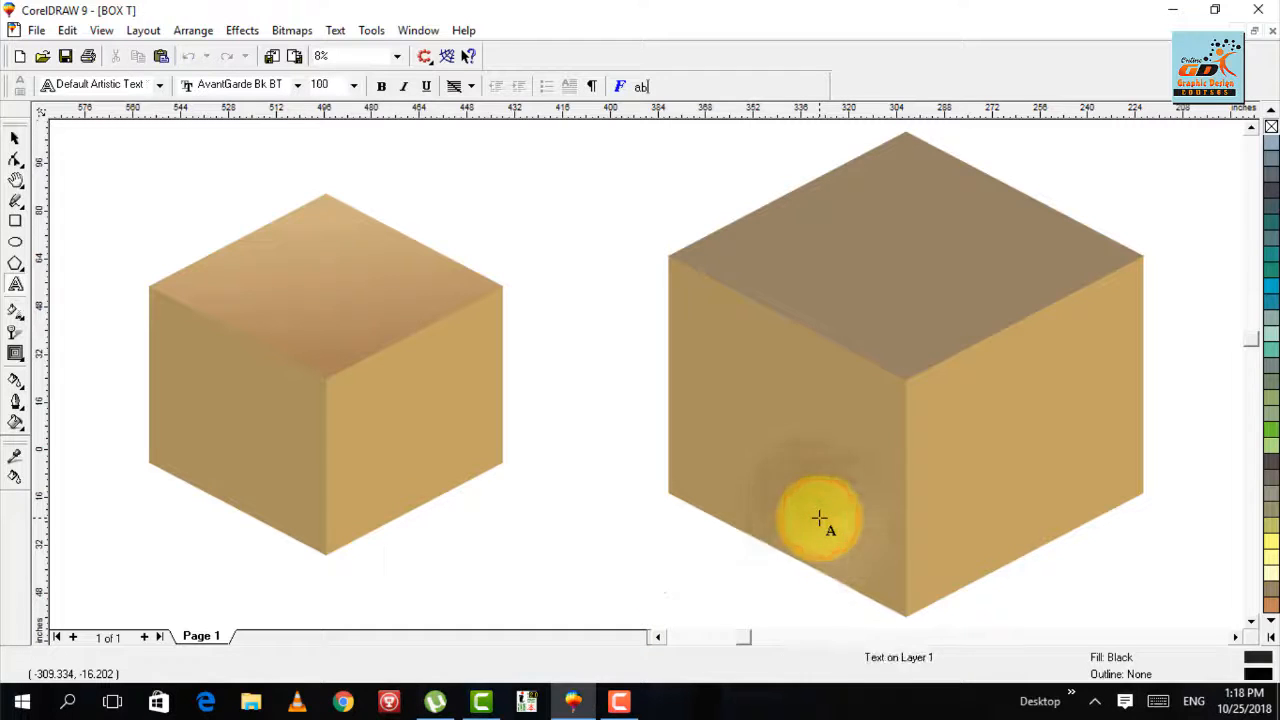
{"action": "key", "text": "ctrl+space"}
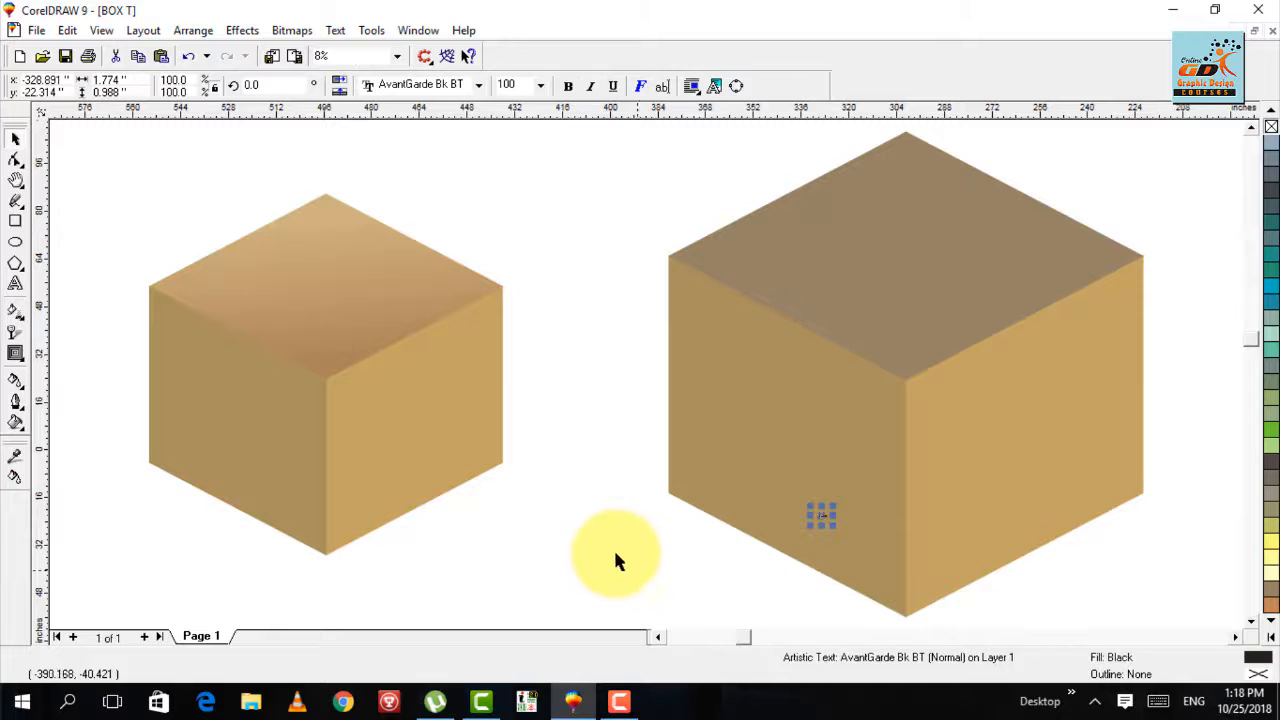
{"action": "key", "text": "ctrl+z"}
{"action": "key", "text": "ctrl+z"}
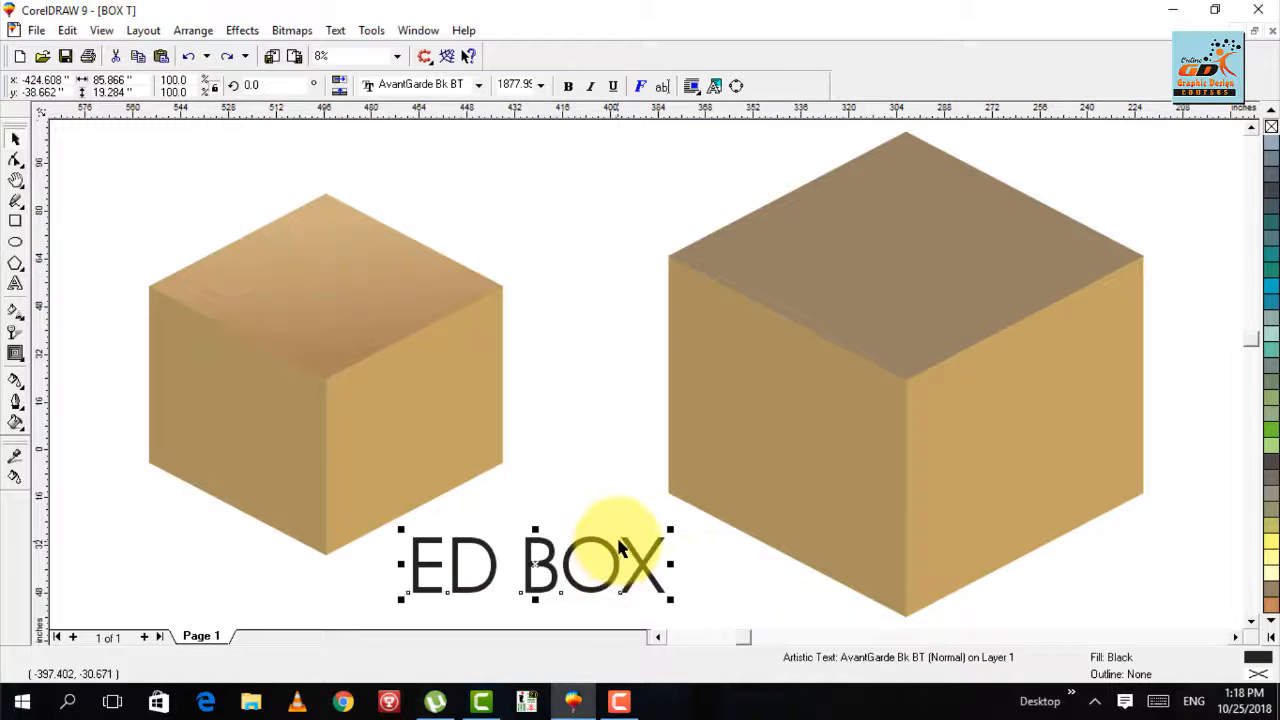
- Correct the text to read "3D BOX" and set its font to Faktos
{"action": "key", "text": "F8"}
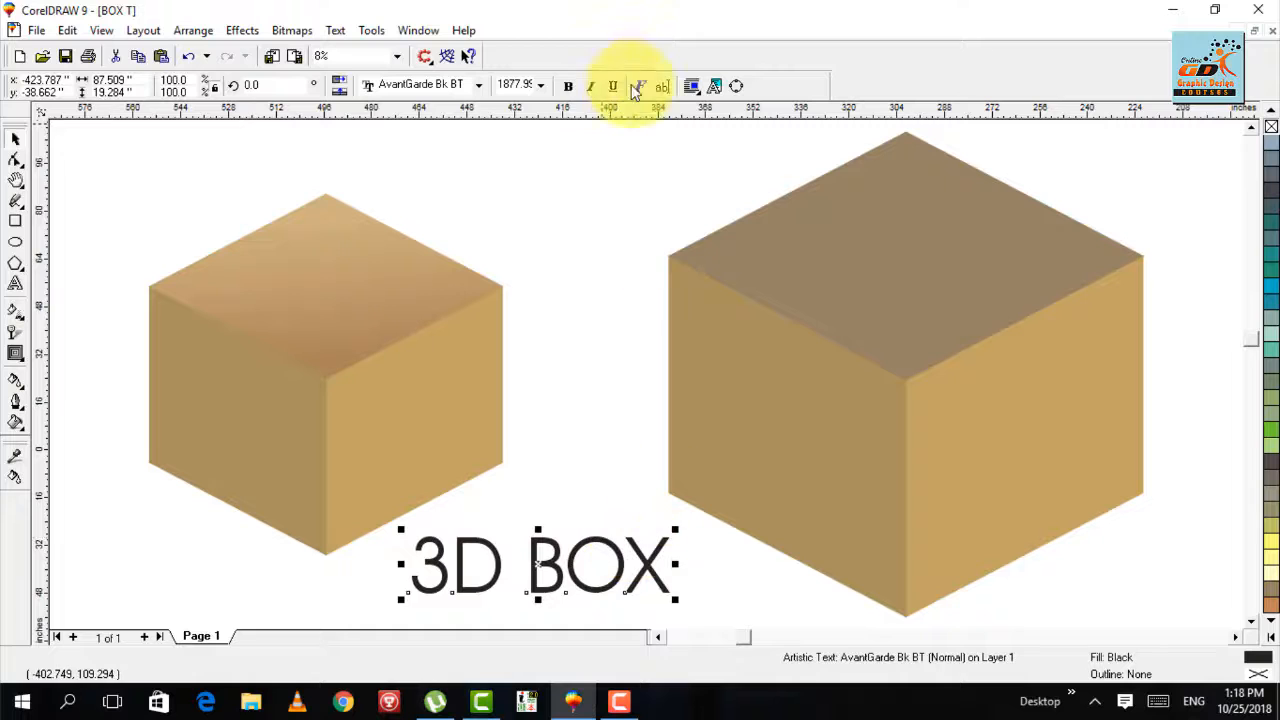
{"action": "left_click", "coordinate": [412, 86]}
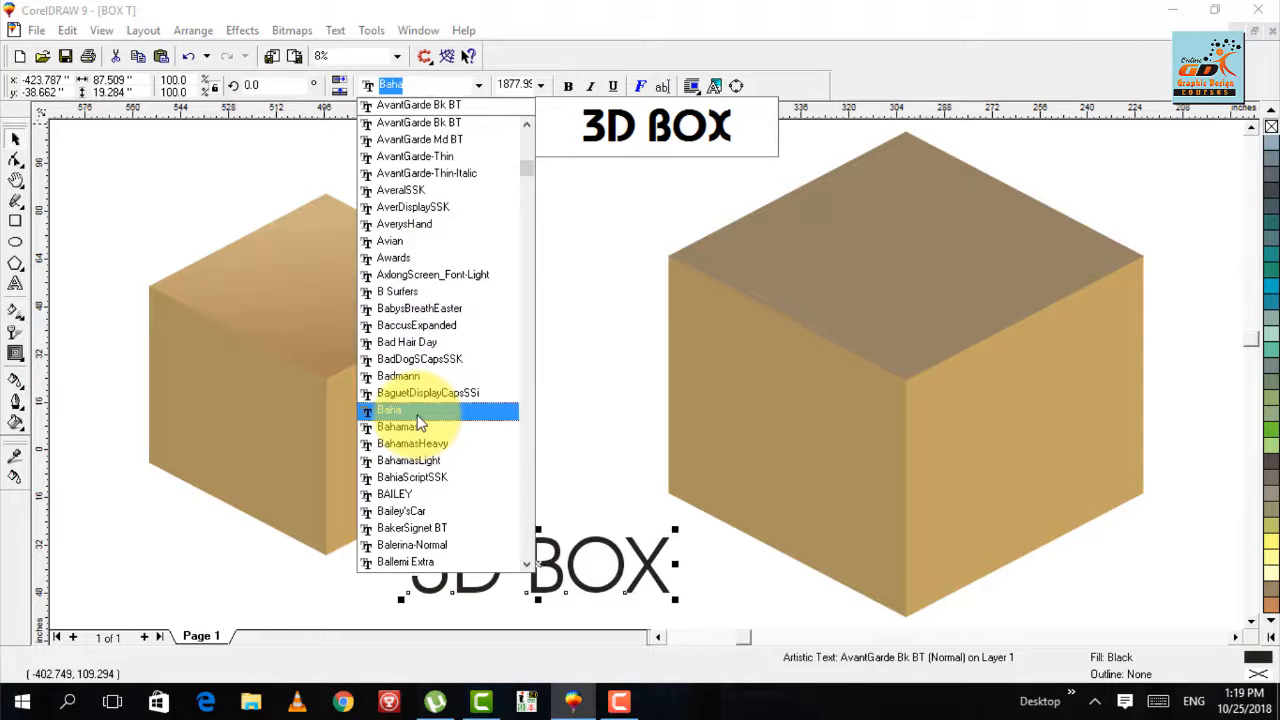
{"action": "key", "text": "f"}
{"action": "key", "text": "Down"}
{"action": "key", "text": "Down"}
{"action": "key", "text": "Down"}
{"action": "key", "text": "Down"}
{"action": "key", "text": "Down"}
{"action": "key", "text": "Down"}
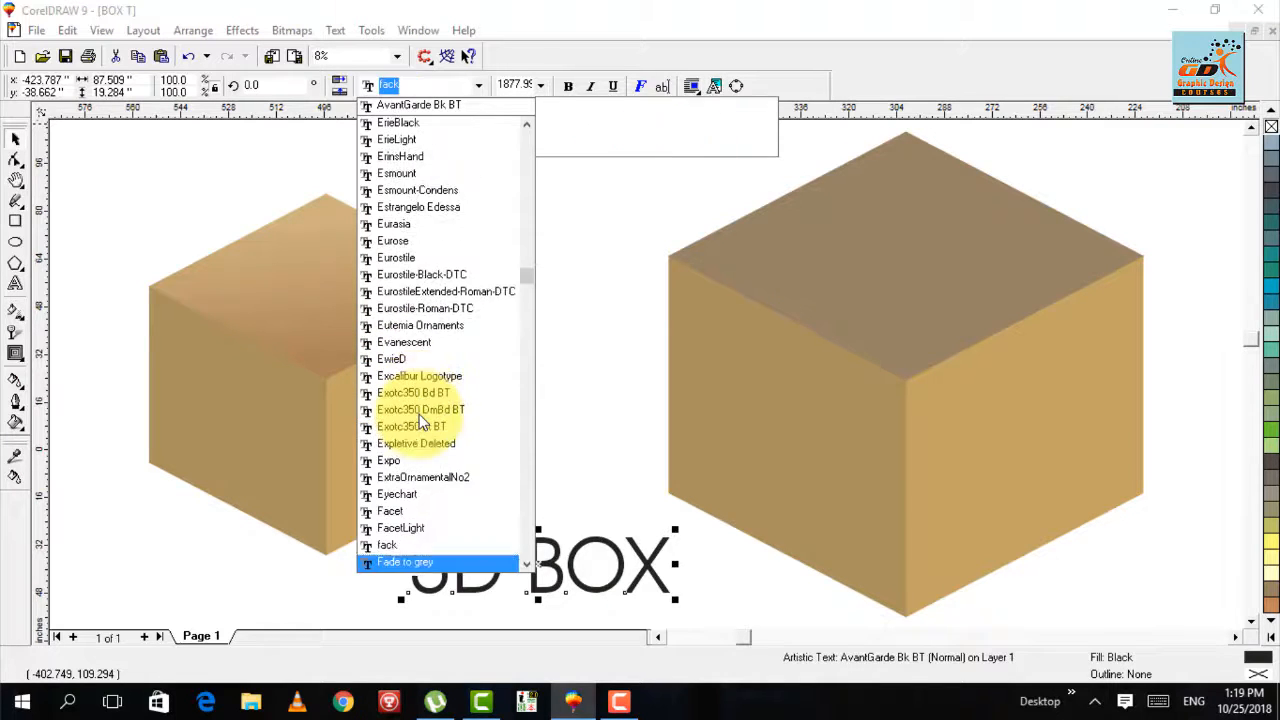
{"action": "key", "text": "Return"}
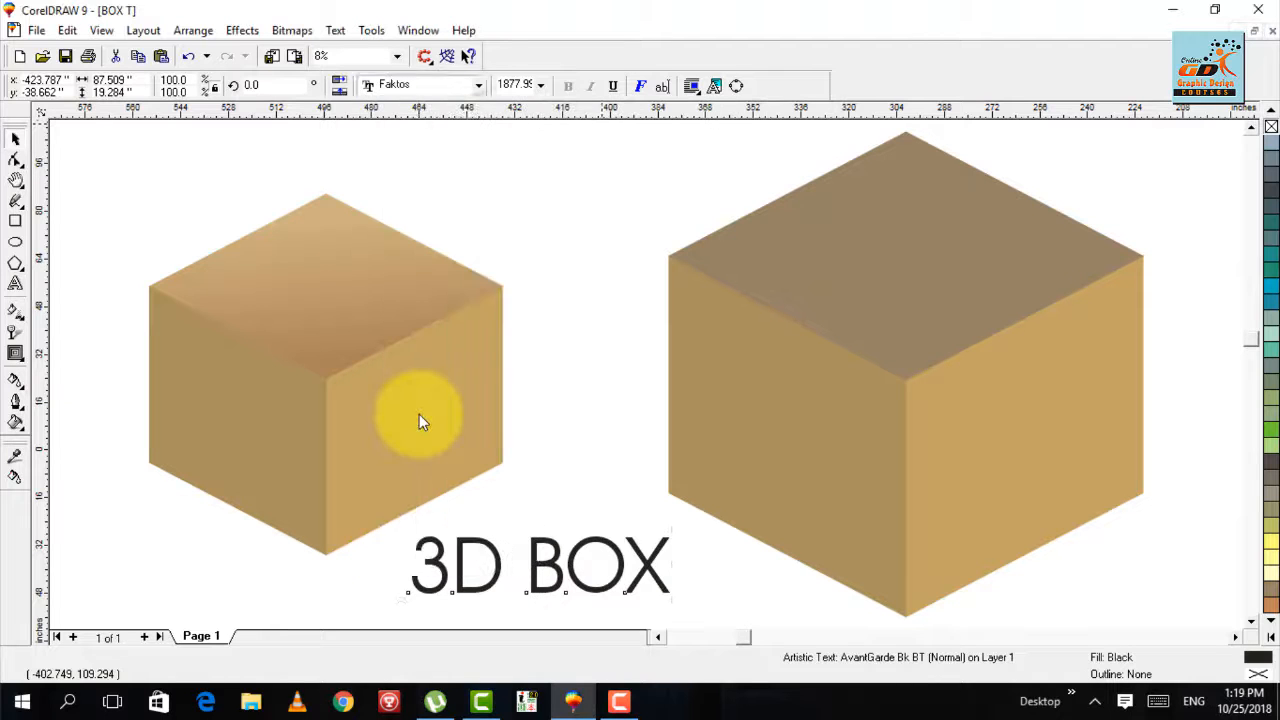
- Move the 3D BOX text slightly down and toward the larger box so it sits clear below the gap between the boxes
{"action": "left_click", "coordinate": [595, 422]}
{"action": "key", "text": "F3"}
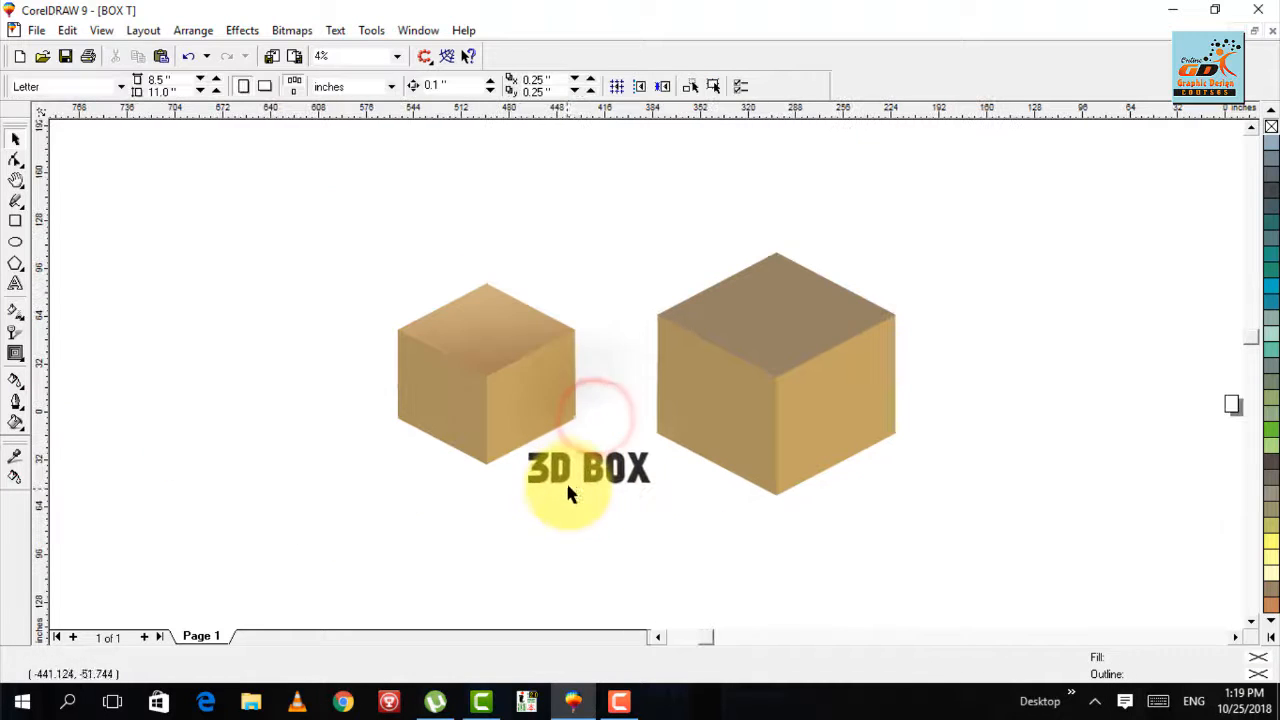
{"action": "left_click_drag", "start_coordinate": [586, 474], "coordinate": [711, 540]}
{"action": "key", "text": "F2"}
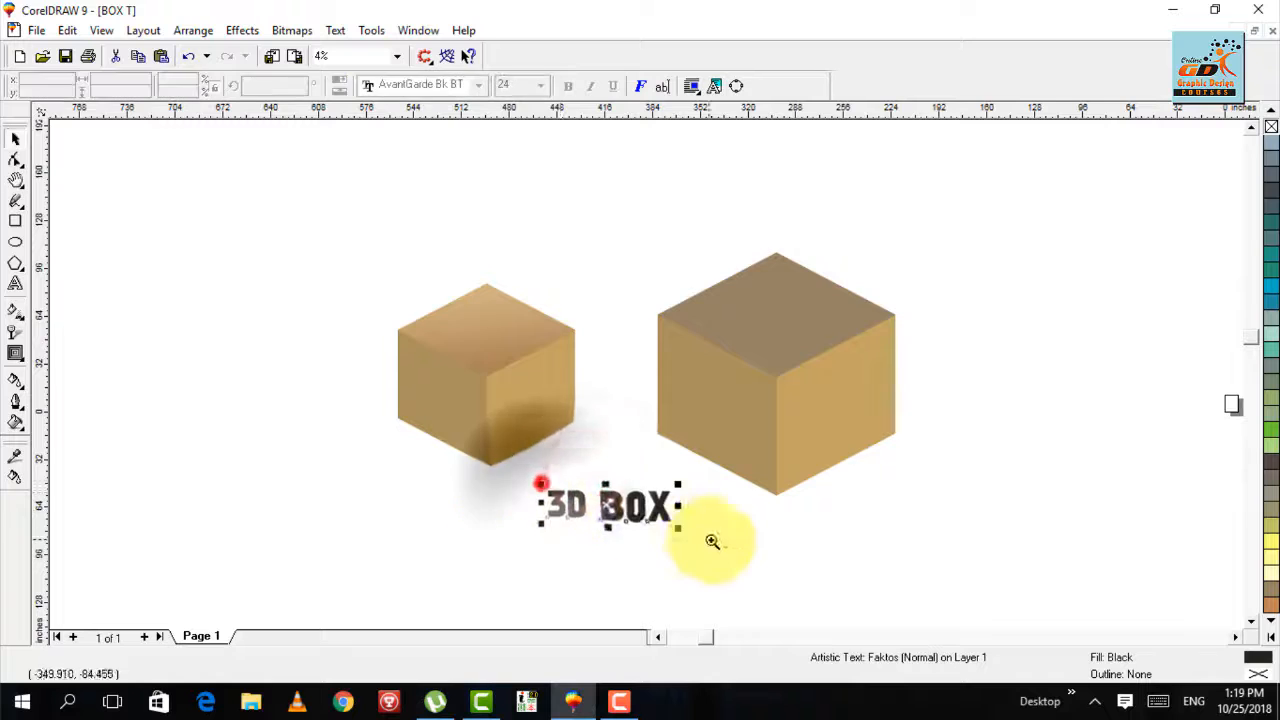
{"action": "left_click_drag", "start_coordinate": [714, 482], "coordinate": [724, 464]}
{"action": "left_click", "coordinate": [754, 507]}
{"action": "key", "text": "F3"}
{"action": "key", "text": "F3"}
{"action": "key", "text": "F4"}
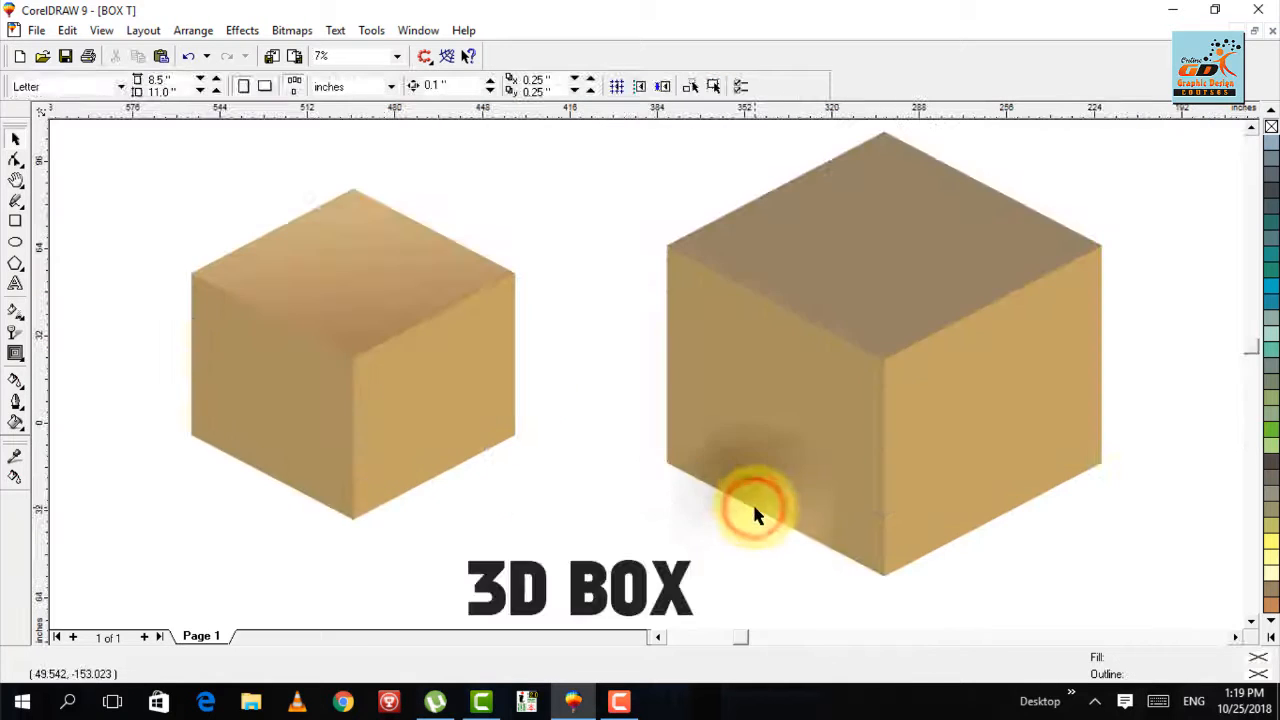
{"action": "key", "text": "F3"}
{"action": "key", "text": "F4"}
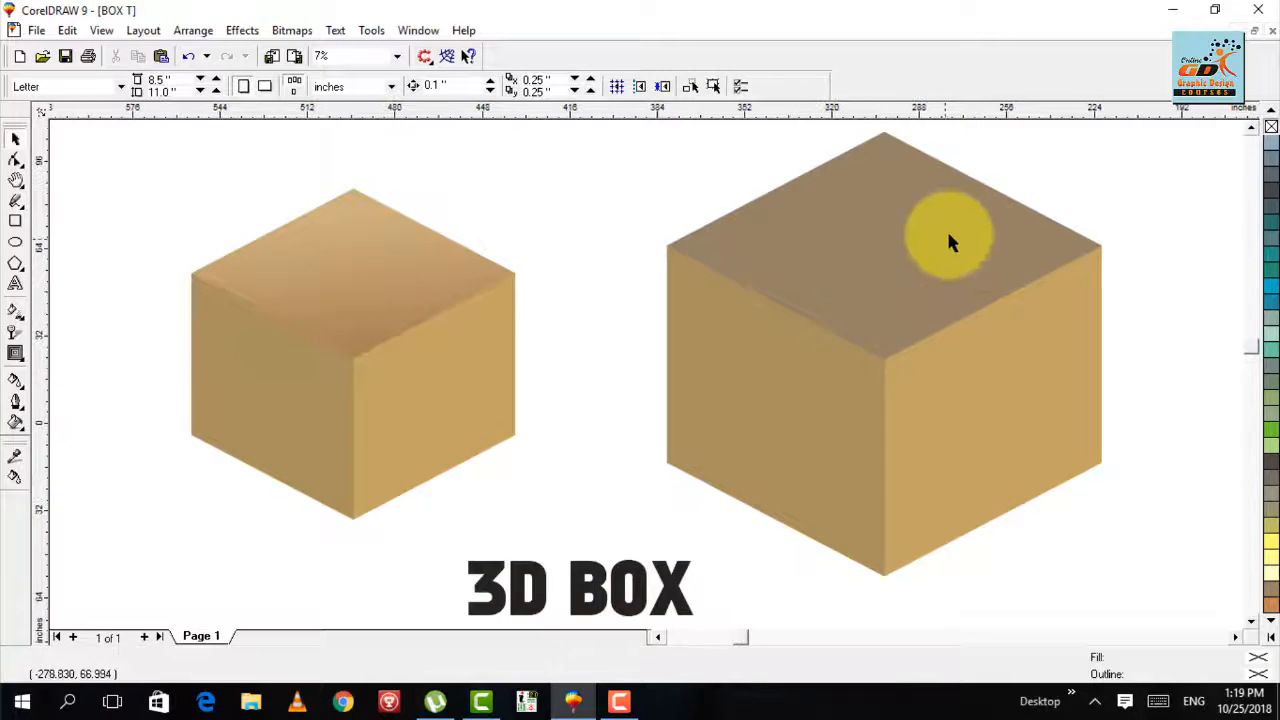
{"action": "key", "text": "F3"}
{"action": "left_click_drag", "start_coordinate": [954, 209], "coordinate": [366, 572]}
{"action": "left_click_drag", "start_coordinate": [647, 421], "coordinate": [645, 421]}
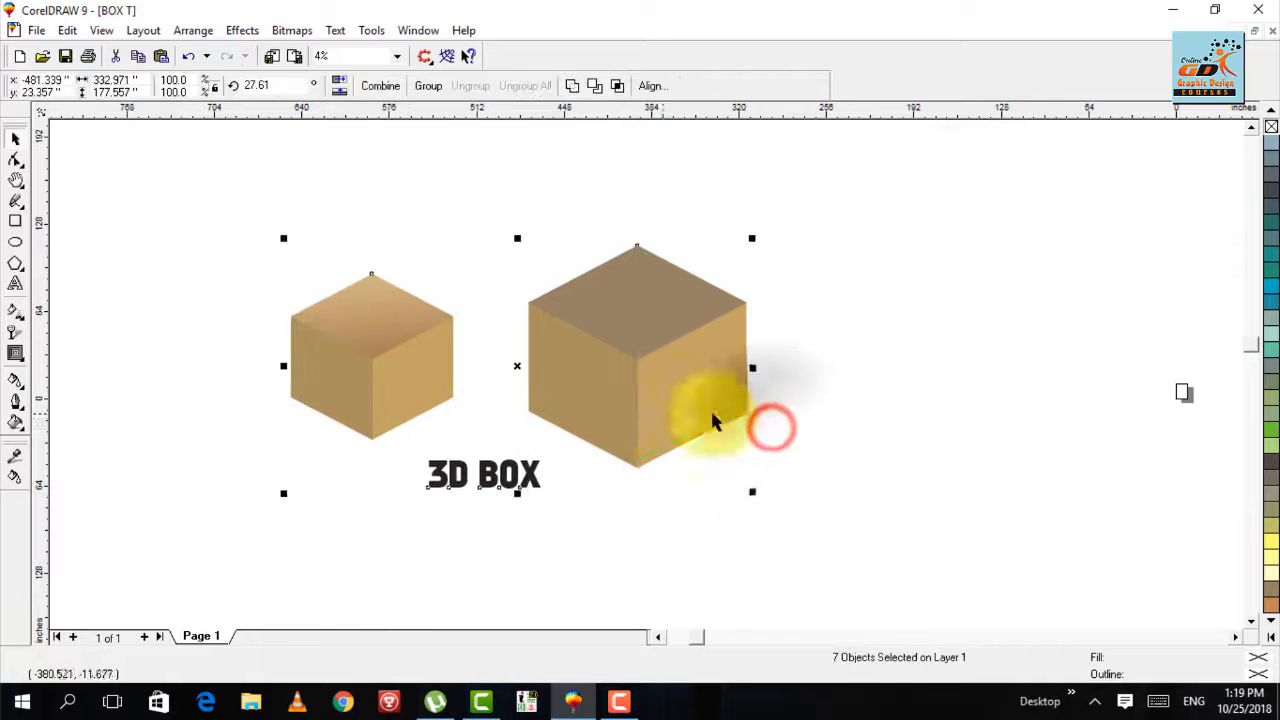
{"action": "left_click", "coordinate": [865, 378]}
{"action": "key", "text": "F4"}
- Place a copy of the 3D BOX text above the boxes, between their tops, and keep the copy selected
{"action": "key", "text": "F3"}
{"action": "left_click_drag", "start_coordinate": [633, 500], "coordinate": [594, 231]}
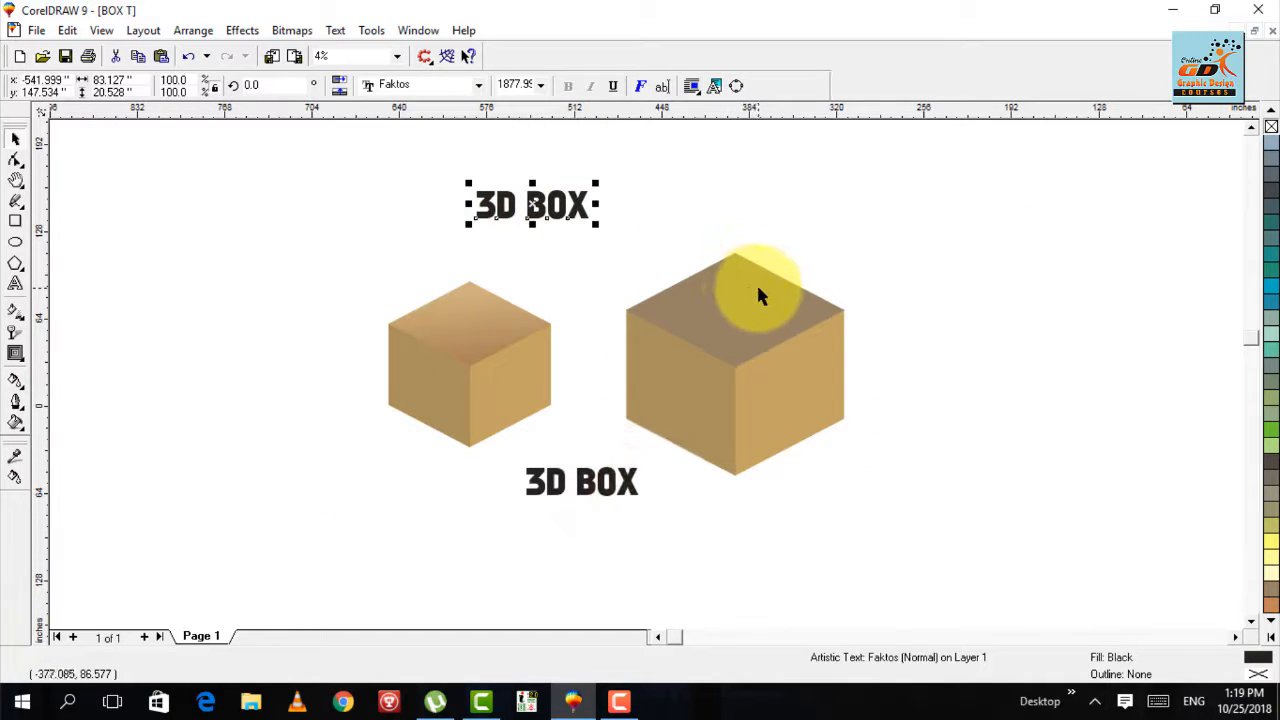
{"action": "left_click", "coordinate": [648, 268]}
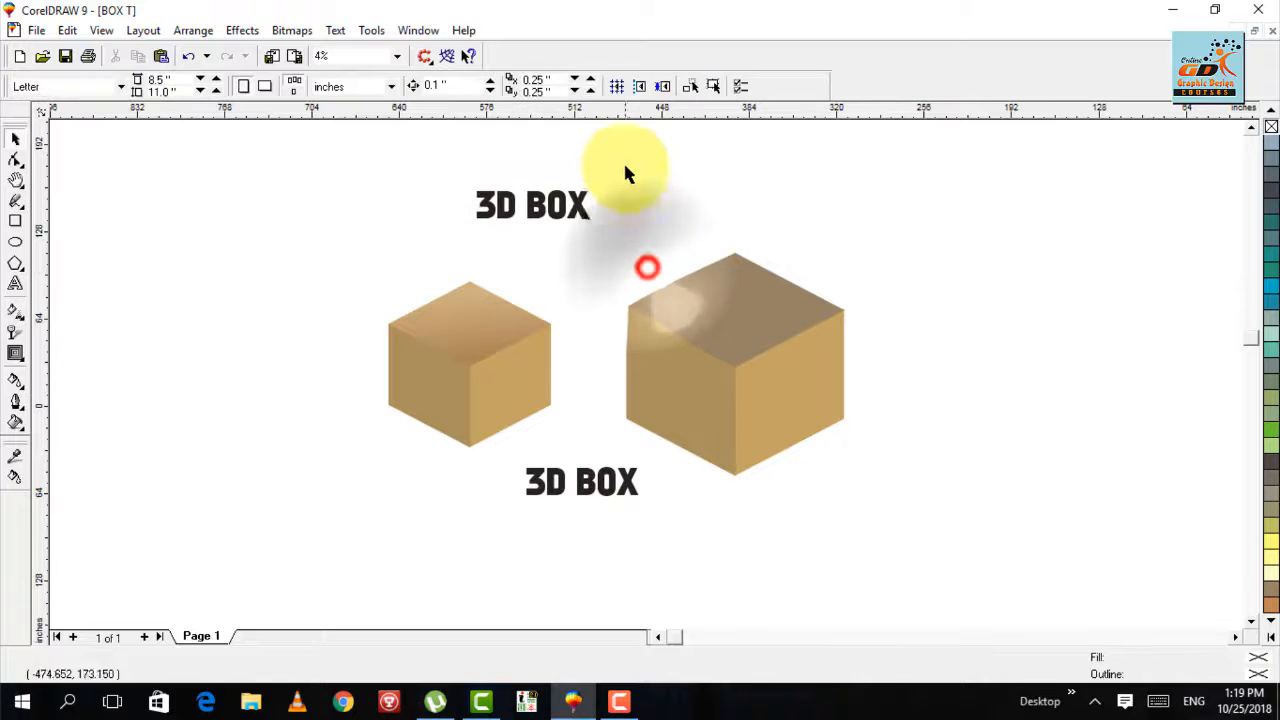
{"action": "left_click", "coordinate": [621, 164]}
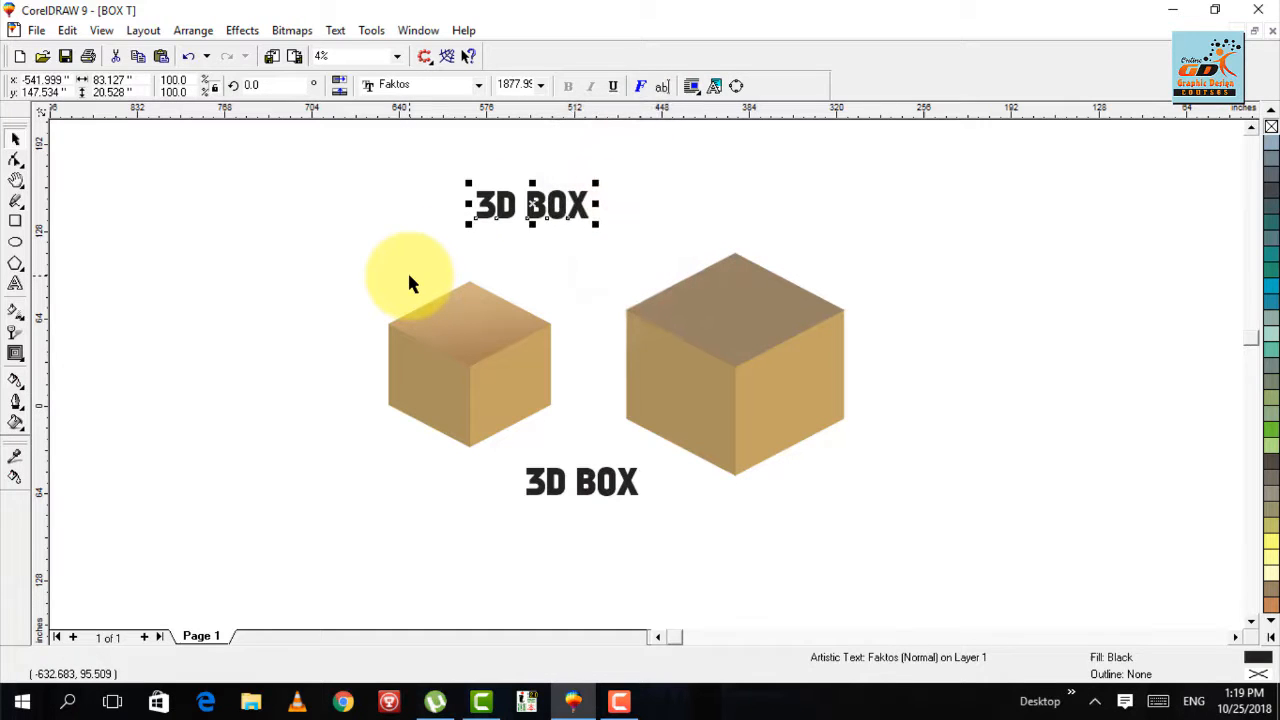
{"action": "key", "text": "F8"}
{"action": "key", "text": "BackSpace"}
{"action": "key", "text": "BackSpace"}
{"action": "key", "text": "BackSpace"}
{"action": "key", "text": "BackSpace"}
{"action": "key", "text": "BackSpace"}
{"action": "key", "text": "BackSpace"}
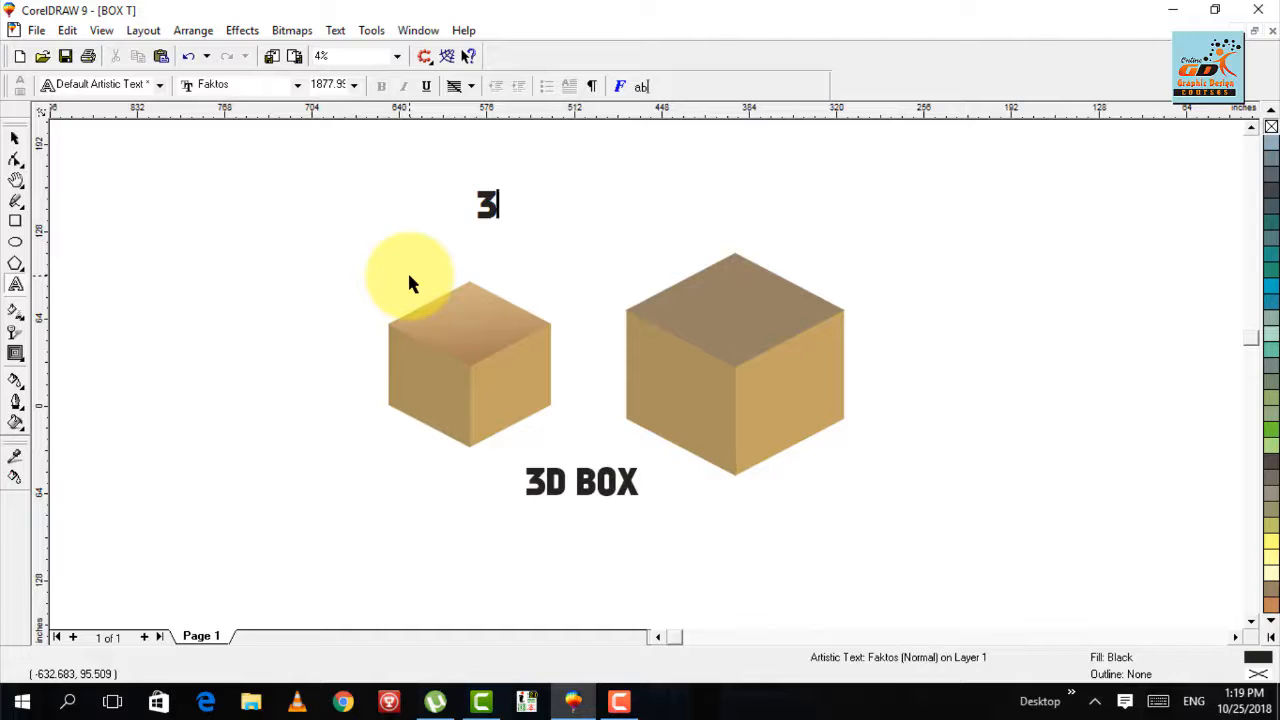
{"action": "type", "text": "O"}
{"action": "left_click", "coordinate": [409, 275]}
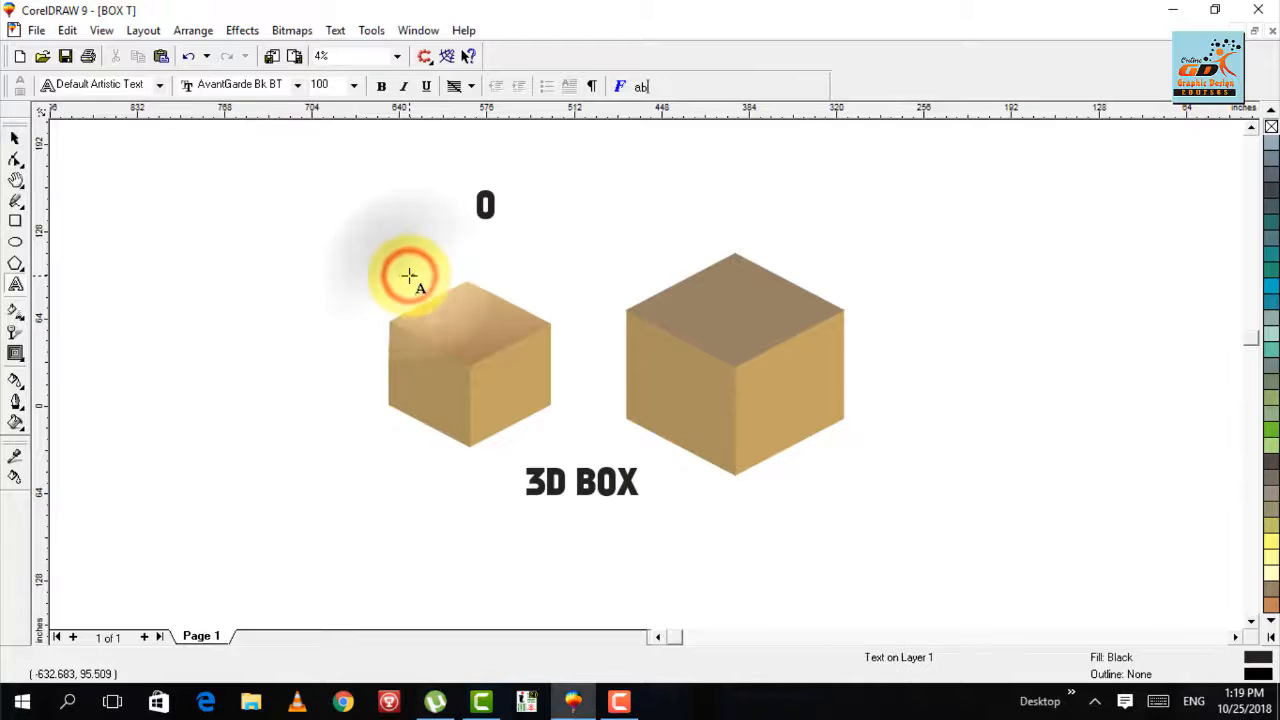
{"action": "left_click", "coordinate": [409, 275]}
{"action": "type", "text": "NL"}
{"action": "key", "text": "ctrl+space"}
{"action": "key", "text": "ctrl+z"}
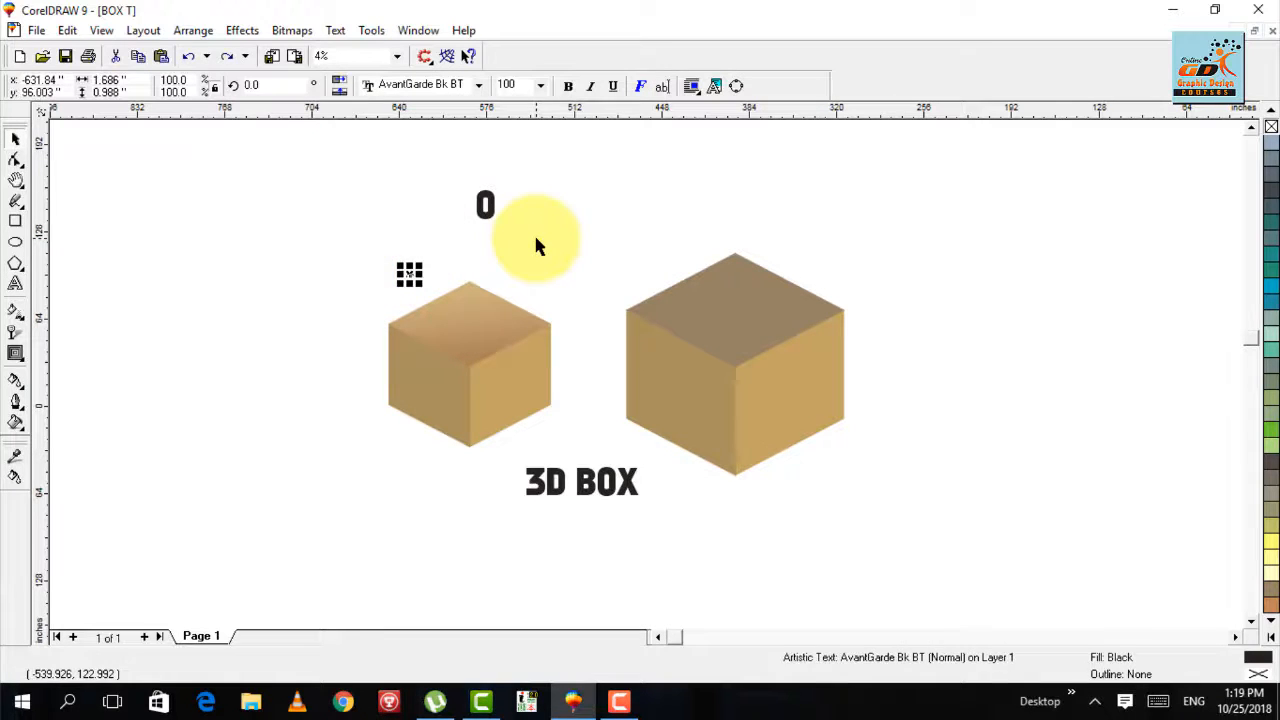
{"action": "left_click", "coordinate": [415, 210]}
{"action": "key", "text": "ctrl+z"}
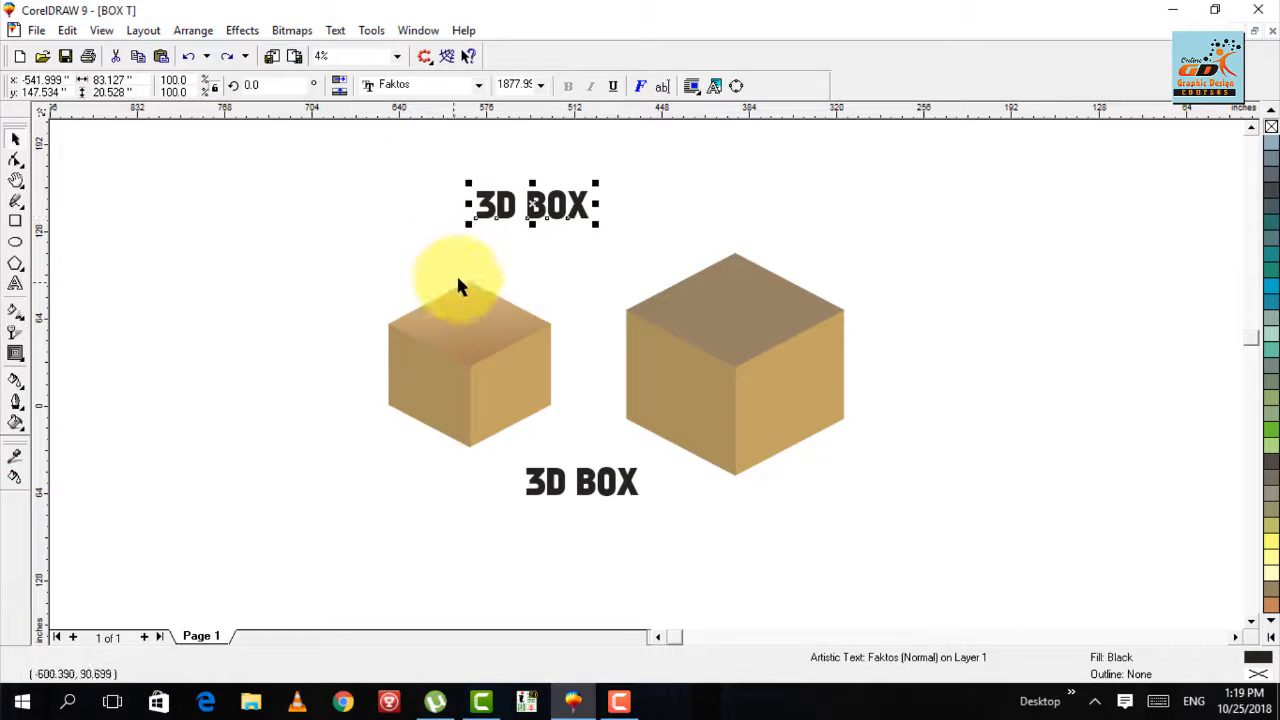
- Replace the wording of the upper 3D BOX copy with "ONLINE GRAPHIC DESIGN COURSE"
{"action": "left_click", "coordinate": [477, 211]}
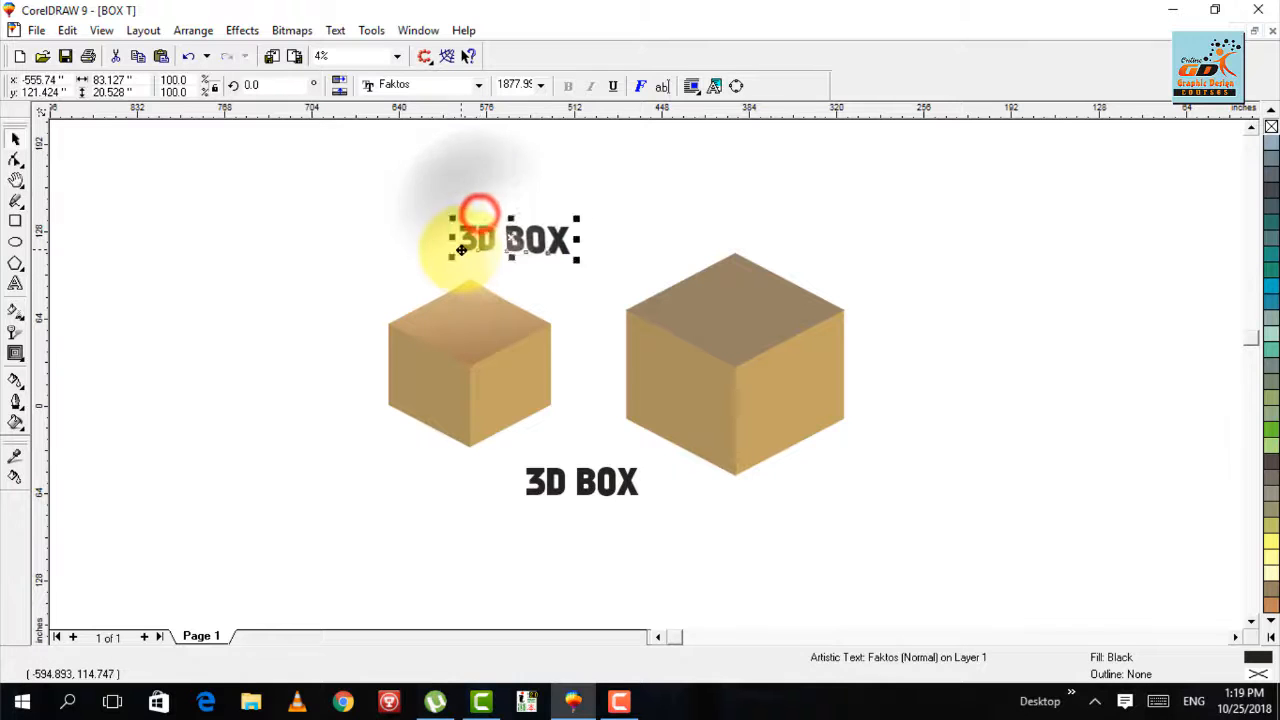
{"action": "key", "text": "F8"}
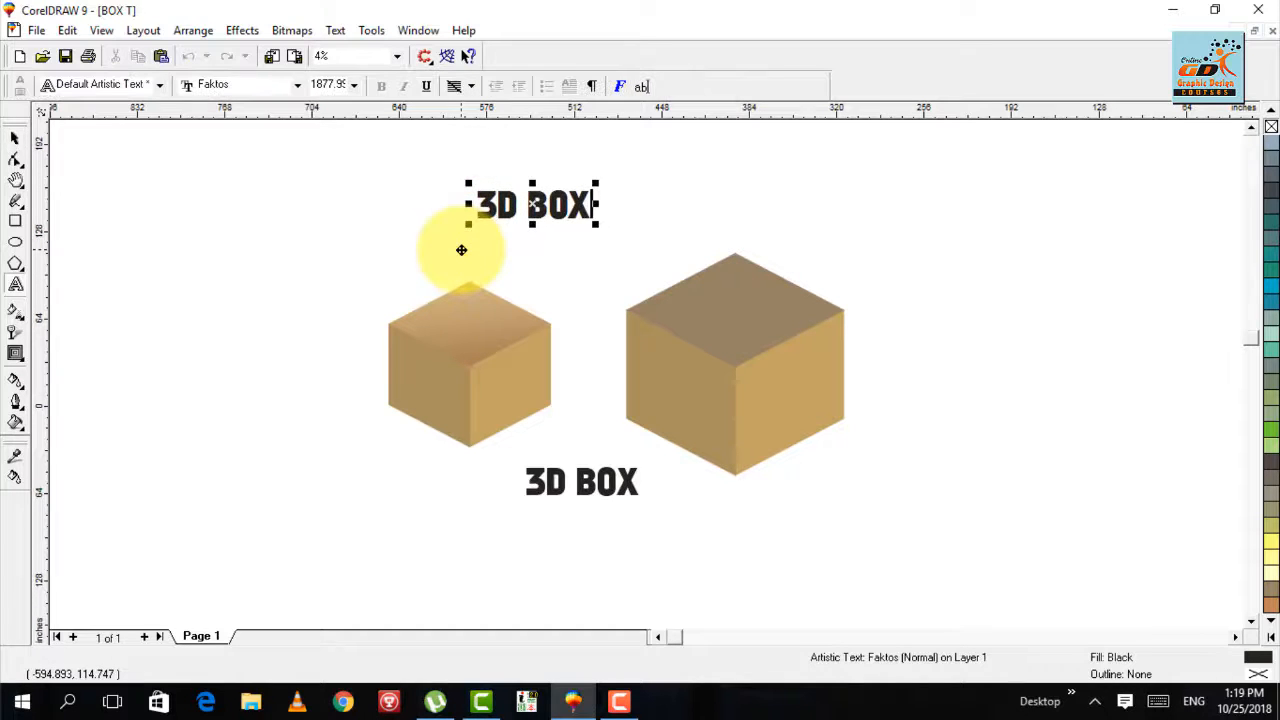
{"action": "key", "text": "BackSpace"}
{"action": "key", "text": "BackSpace"}
{"action": "key", "text": "BackSpace"}
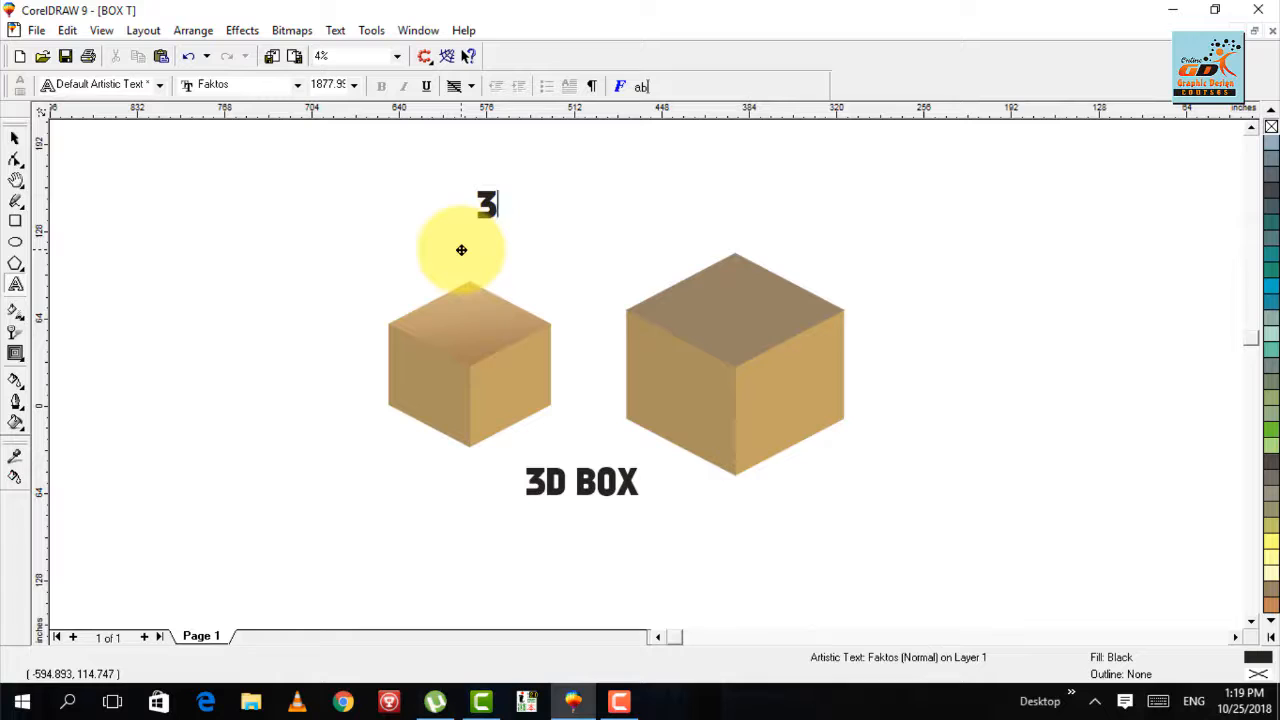
{"action": "key", "text": "BackSpace"}
{"action": "type", "text": "0"}
{"action": "type", "text": "NLINE G"}
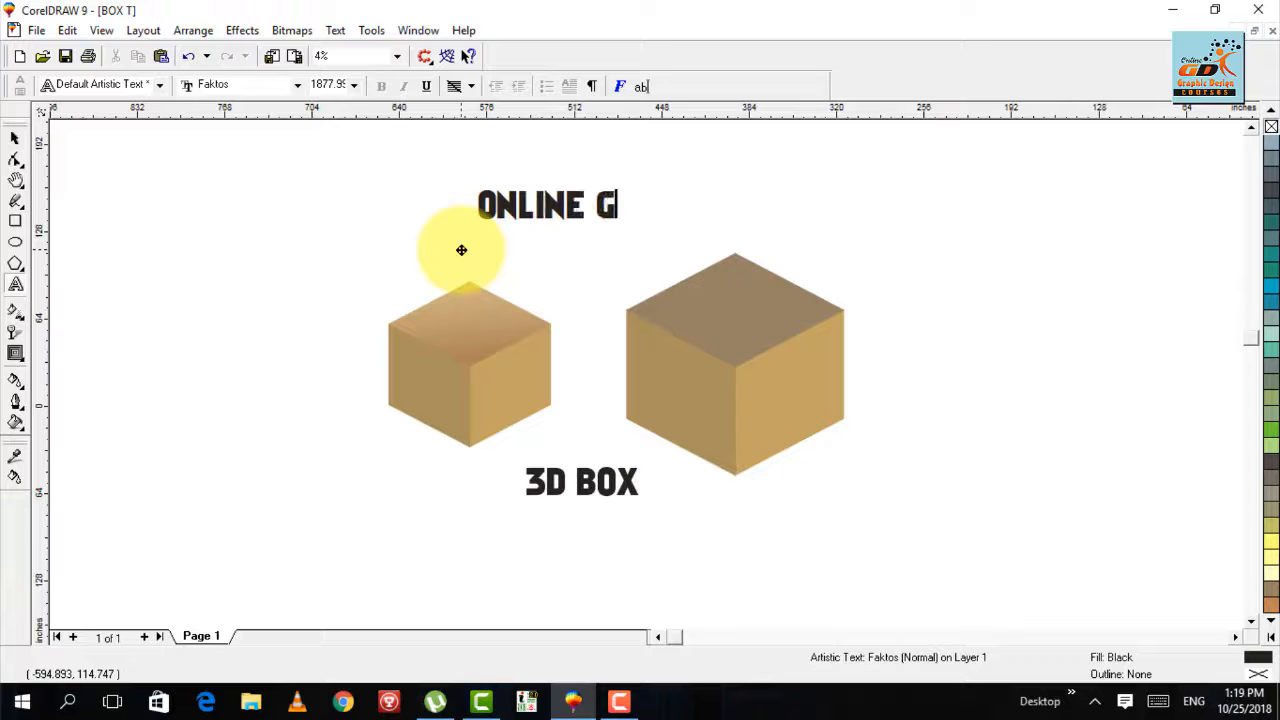
{"action": "type", "text": "RAPHIC DES"}
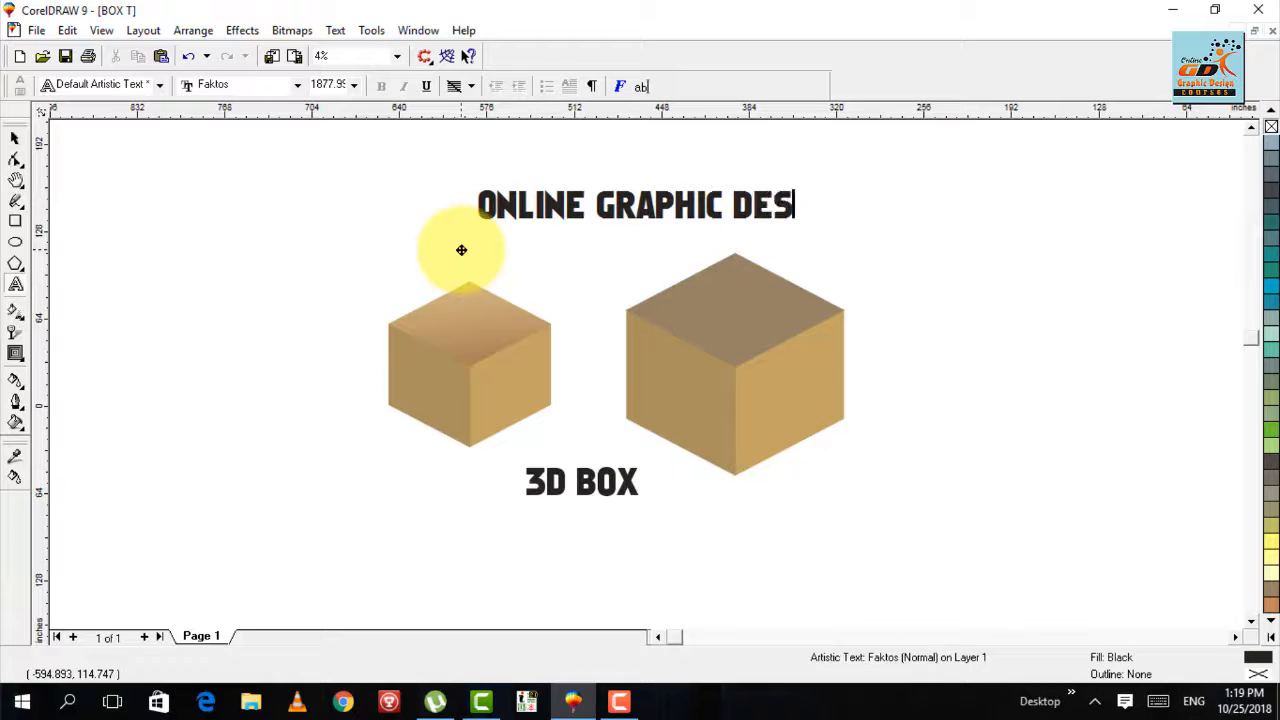
{"action": "type", "text": "IGN COURSE"}
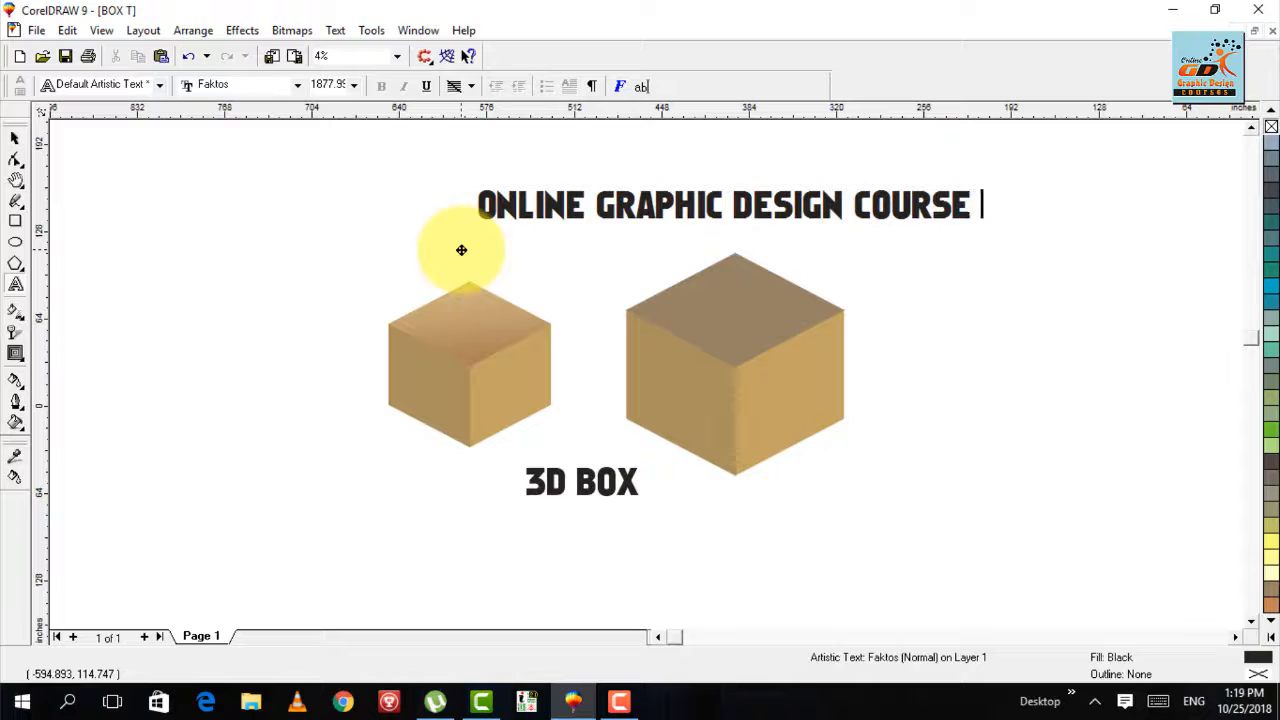
{"action": "key", "text": "ctrl+space"}
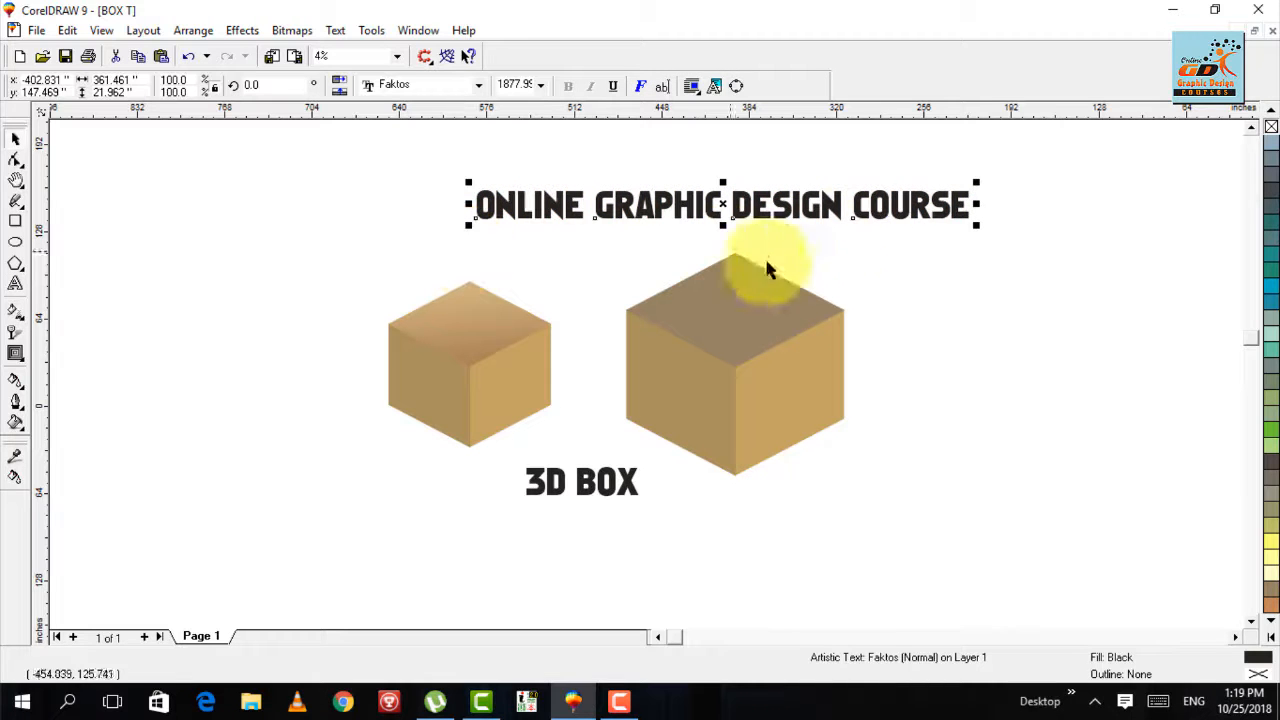
- Move the ONLINE GRAPHIC DESIGN COURSE heading up and toward the small box so it sits centered above both boxes
{"action": "left_click_drag", "start_coordinate": [848, 214], "coordinate": [756, 200]}
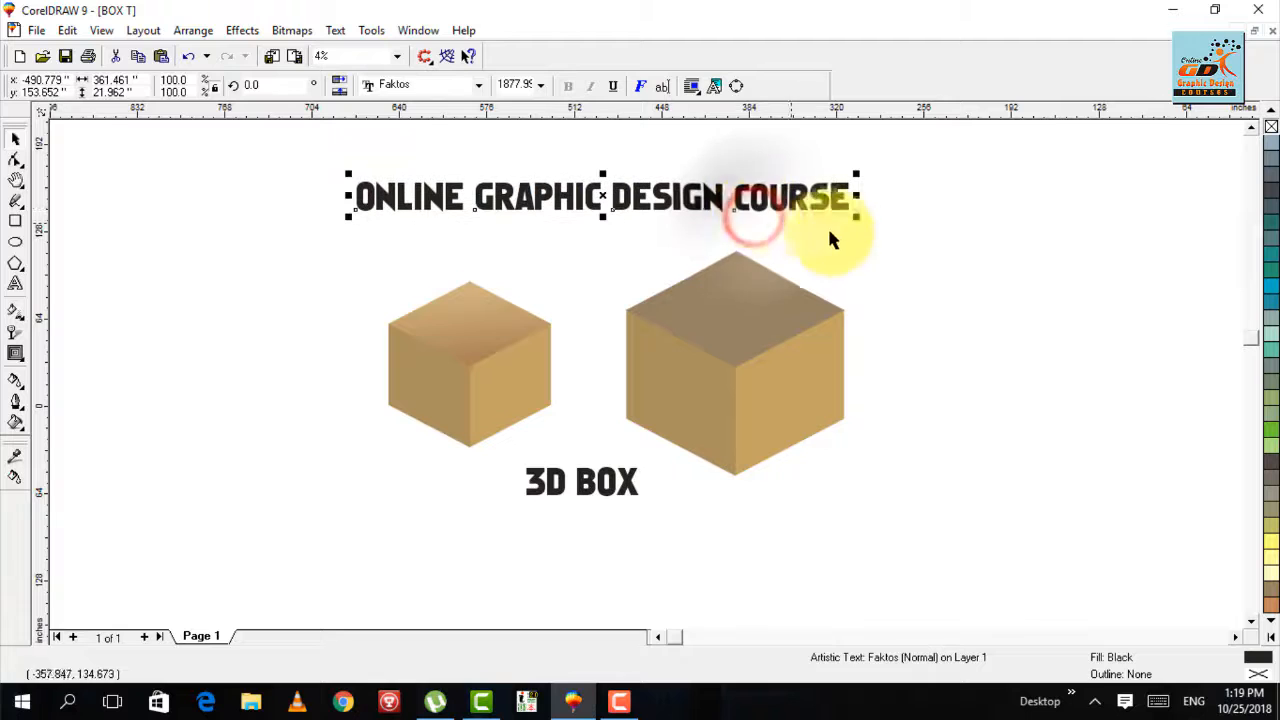
{"action": "left_click", "coordinate": [897, 241]}
{"action": "left_click", "coordinate": [840, 205]}
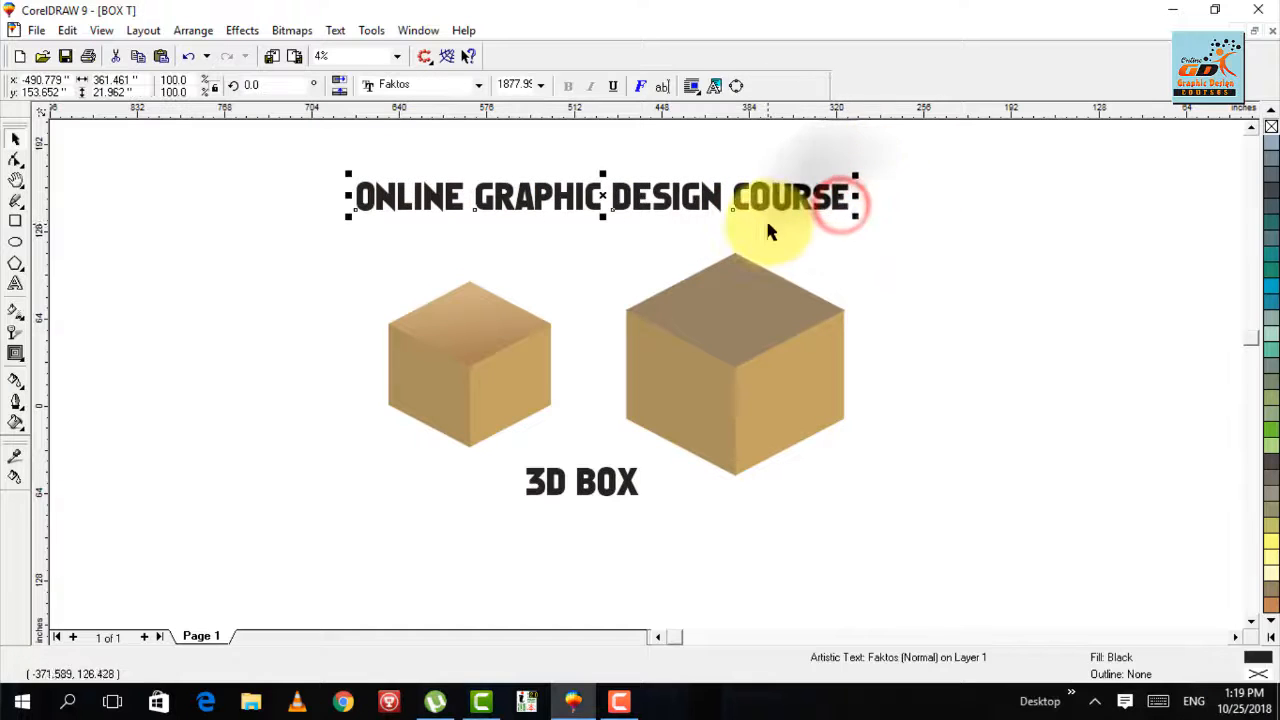
{"action": "left_click_drag", "start_coordinate": [778, 215], "coordinate": [736, 165]}
{"action": "key", "text": "ctrl+z"}
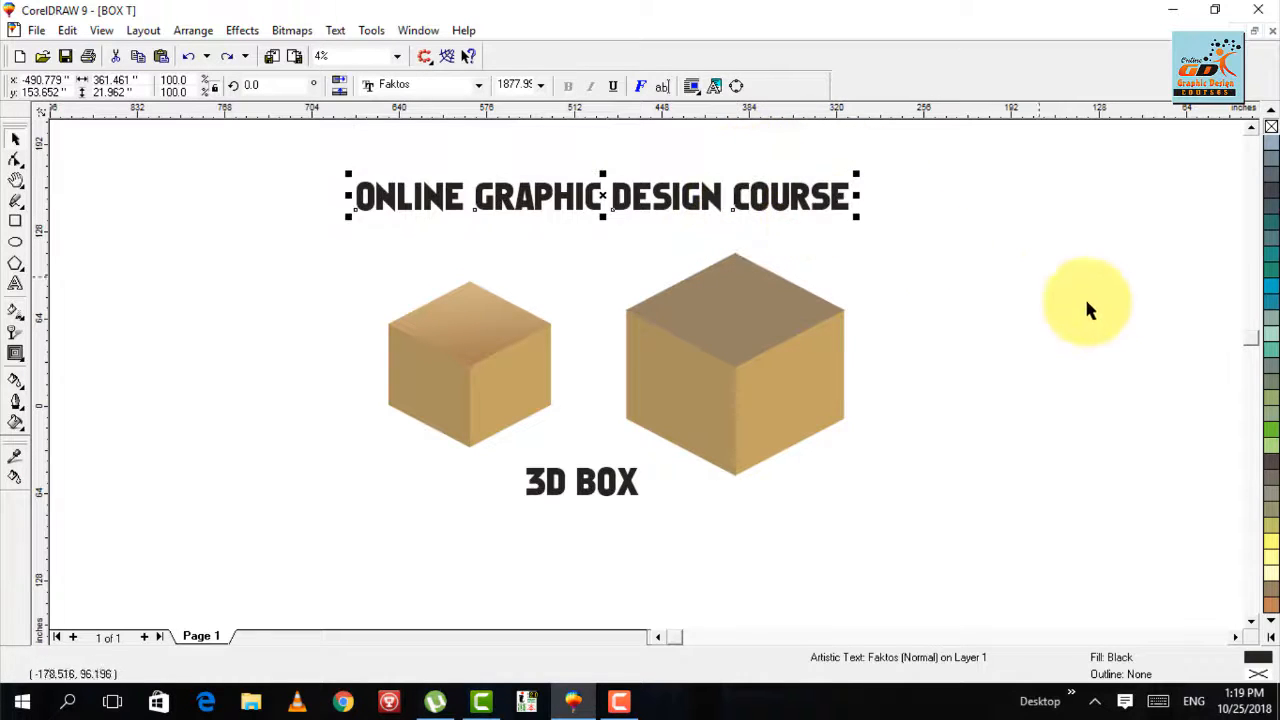
{"action": "left_click_drag", "start_coordinate": [815, 197], "coordinate": [812, 171]}
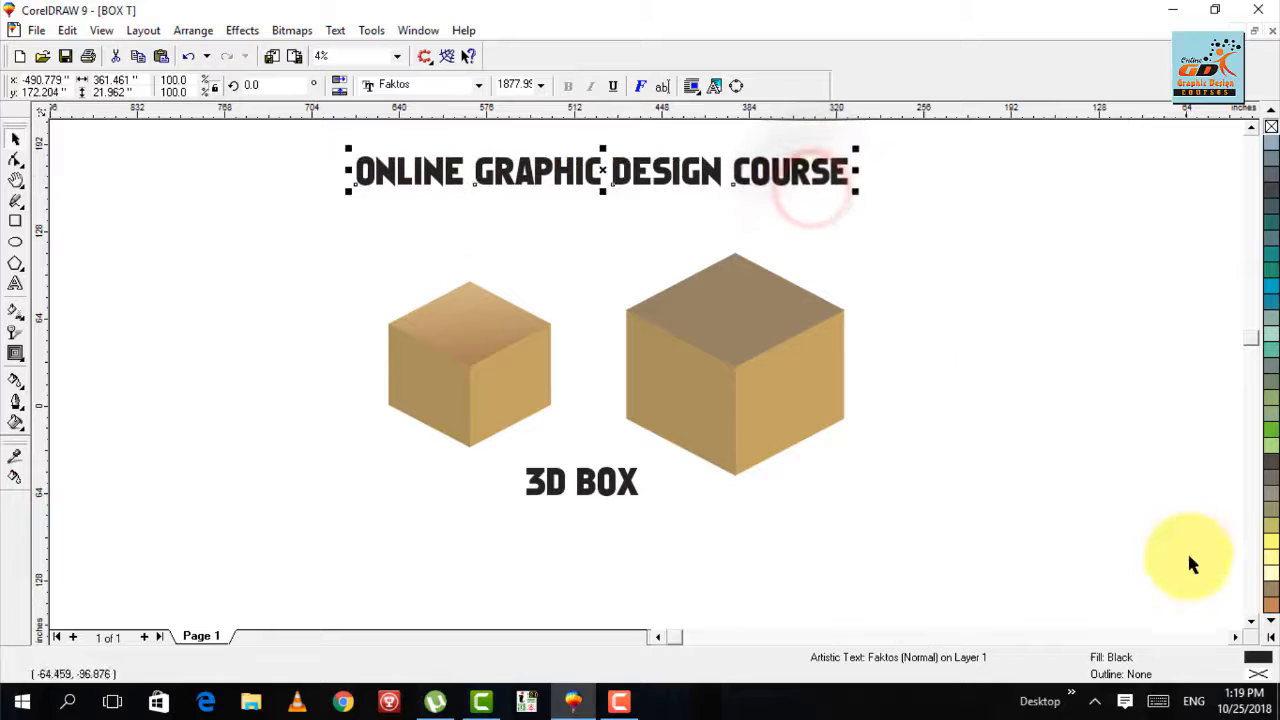
- Fill the ONLINE GRAPHIC DESIGN COURSE heading with Orange
{"action": "left_click", "coordinate": [1271, 638]}
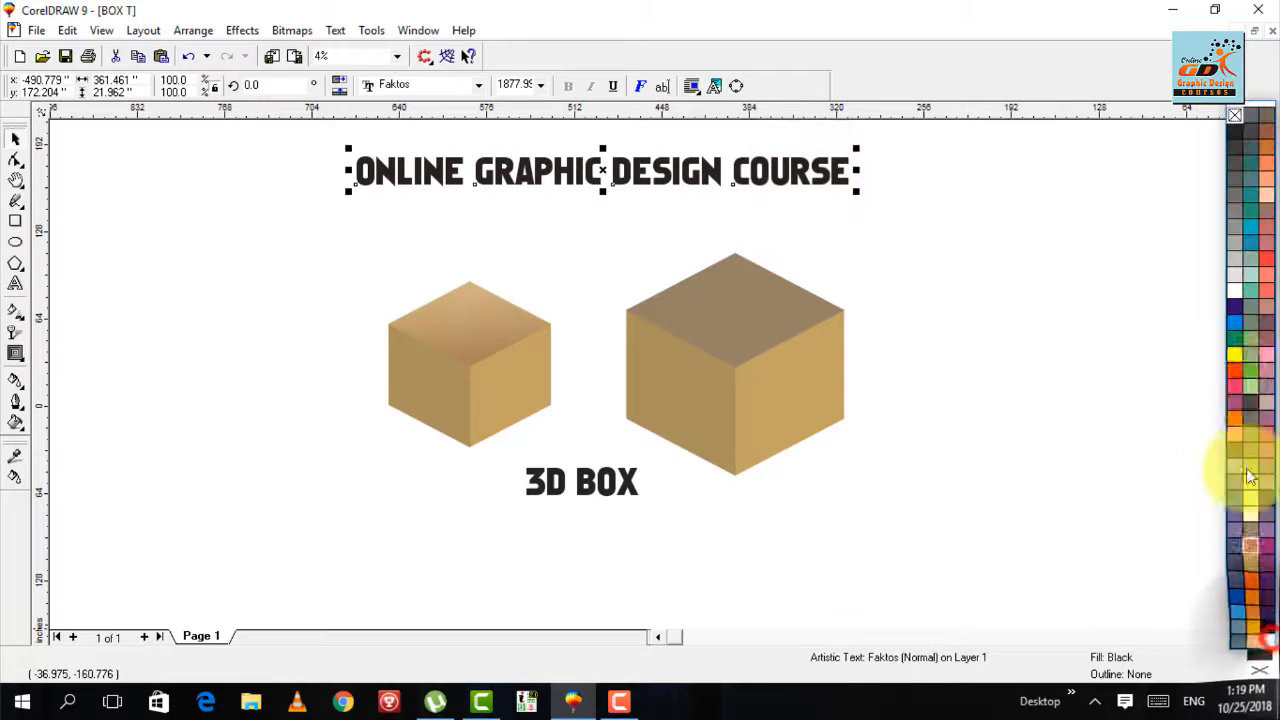
{"action": "left_click", "coordinate": [1234, 416]}
{"action": "left_click", "coordinate": [920, 255]}
- Shift the orange heading slightly up and toward the small box, and place a copy of it straight below the 3D BOX caption
{"action": "left_click", "coordinate": [697, 182]}
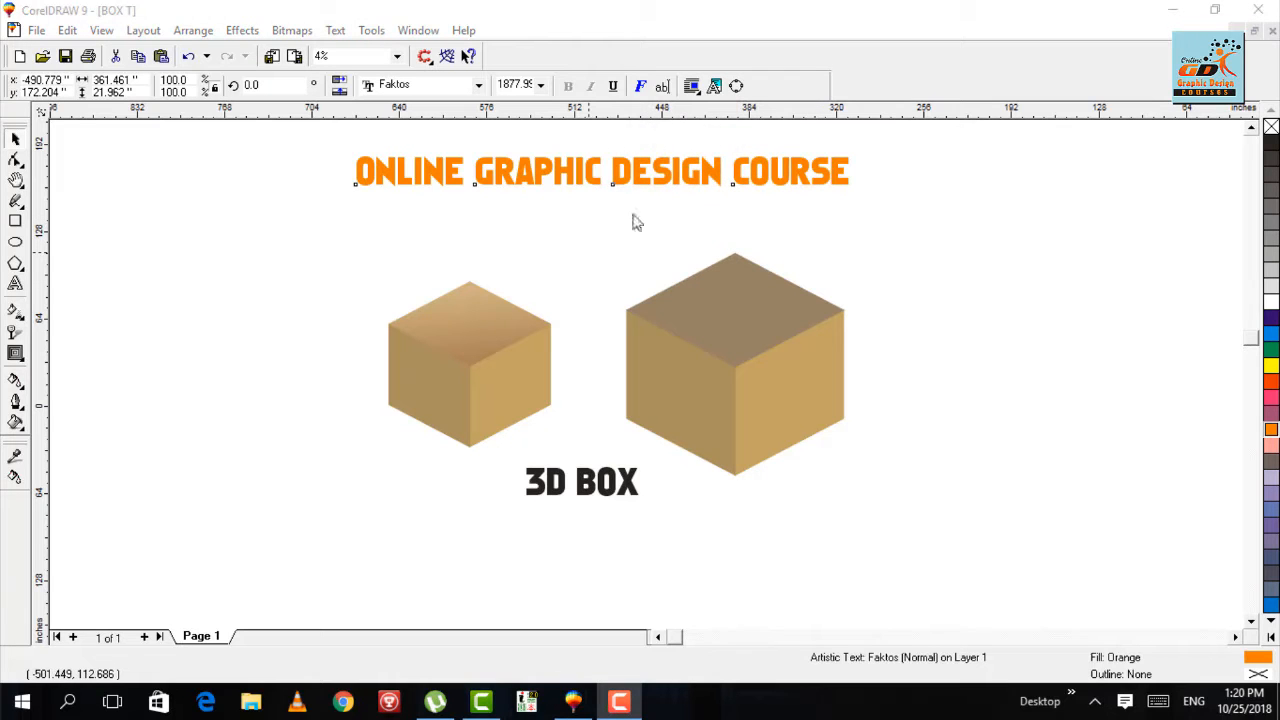
{"action": "left_click", "coordinate": [628, 177]}
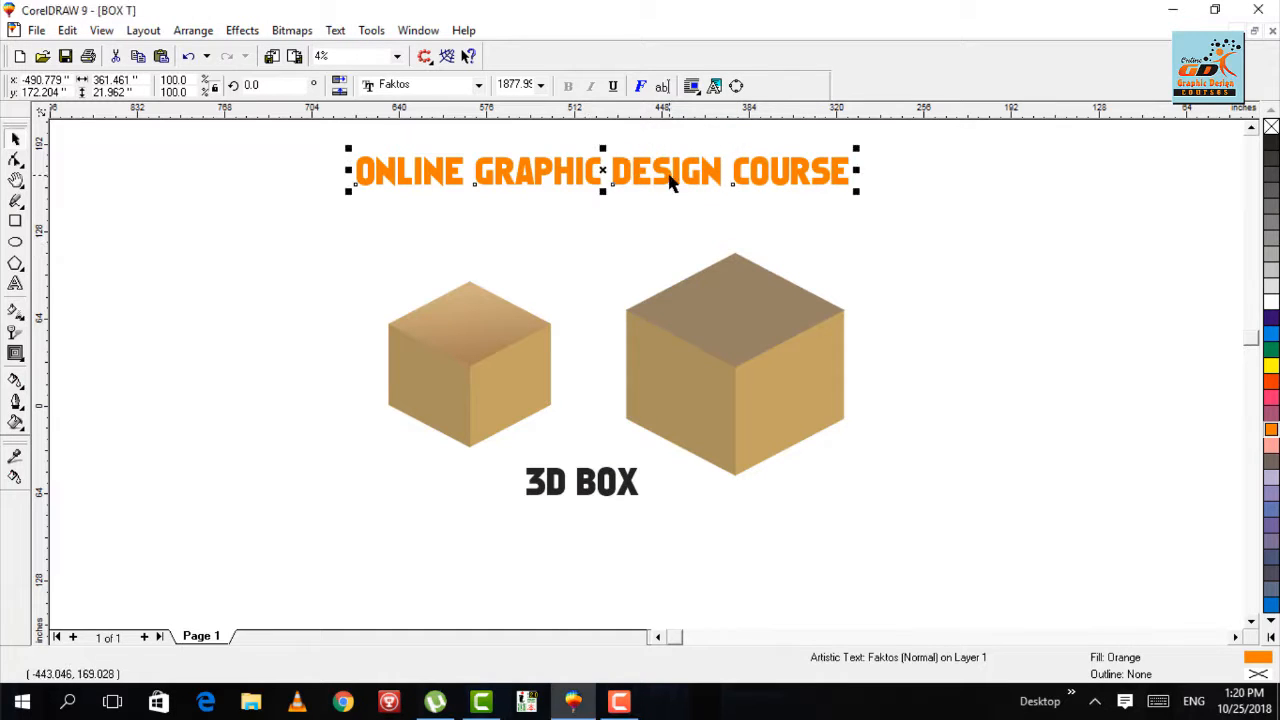
{"action": "left_click_drag", "start_coordinate": [602, 171], "coordinate": [607, 580]}
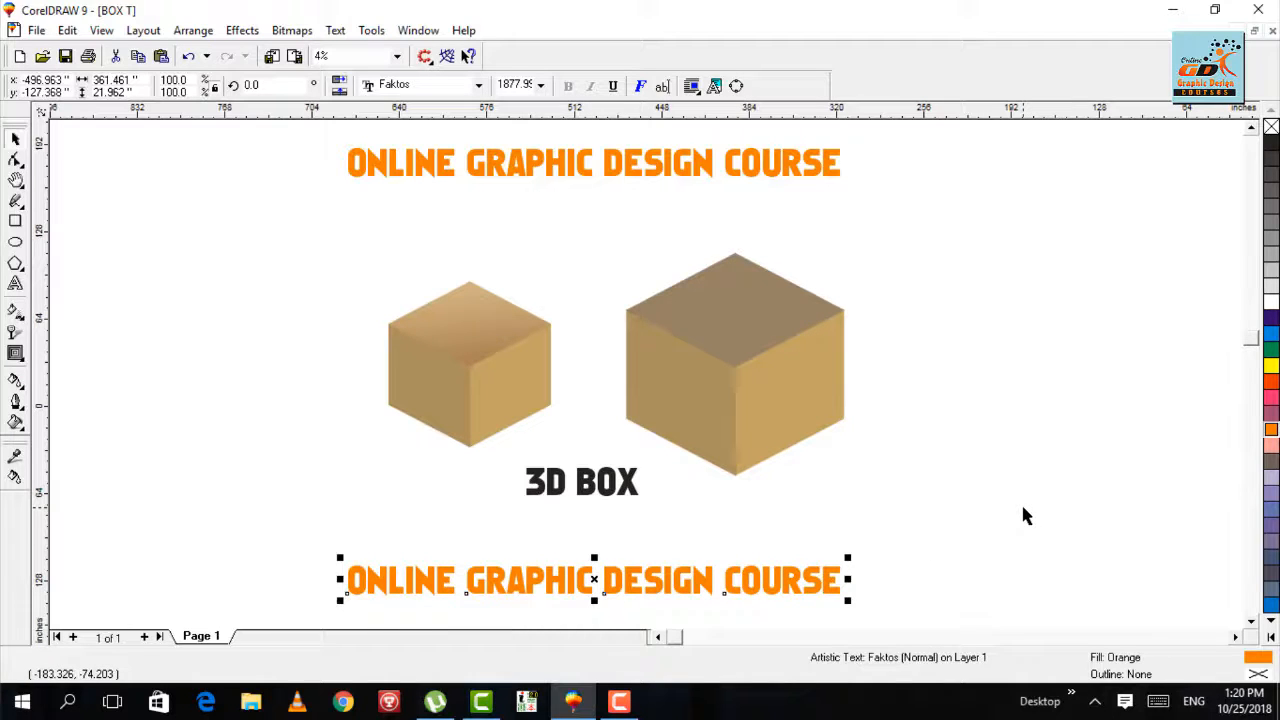
- Replace the wording of the lower orange heading copy with "SUBSCRIBE MY CHANNEL"
{"action": "key", "text": "F8"}
{"action": "key", "text": "BackSpace"}
{"action": "key", "text": "BackSpace"}
{"action": "key", "text": "BackSpace"}
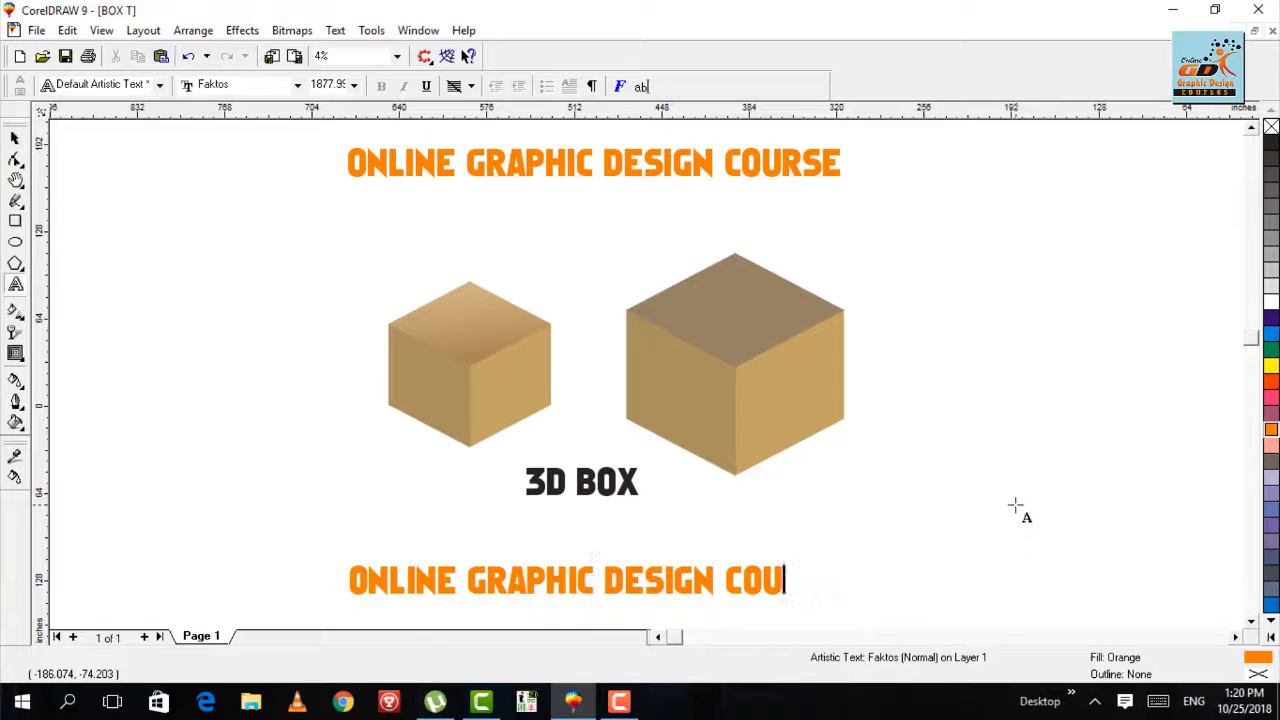
{"action": "key", "text": "BackSpace"}
{"action": "key", "text": "BackSpace"}
{"action": "key", "text": "BackSpace"}
{"action": "key", "text": "BackSpace"}
{"action": "key", "text": "BackSpace"}
{"action": "key", "text": "BackSpace"}
{"action": "key", "text": "BackSpace"}
{"action": "key", "text": "BackSpace"}
{"action": "key", "text": "BackSpace"}
{"action": "key", "text": "BackSpace"}
{"action": "key", "text": "BackSpace"}
{"action": "key", "text": "BackSpace"}
{"action": "key", "text": "BackSpace"}
{"action": "key", "text": "BackSpace"}
{"action": "key", "text": "BackSpace"}
{"action": "key", "text": "BackSpace"}
{"action": "key", "text": "BackSpace"}
{"action": "key", "text": "BackSpace"}
{"action": "key", "text": "BackSpace"}
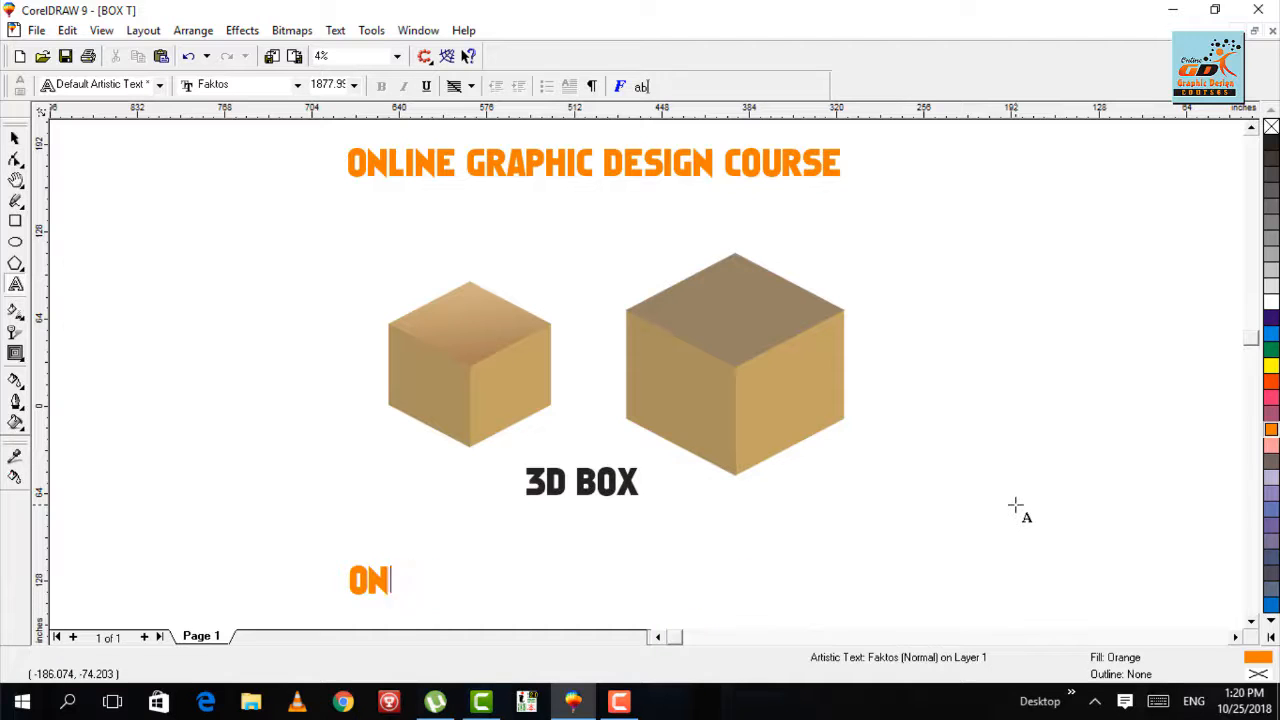
{"action": "type", "text": "SUBSC"}
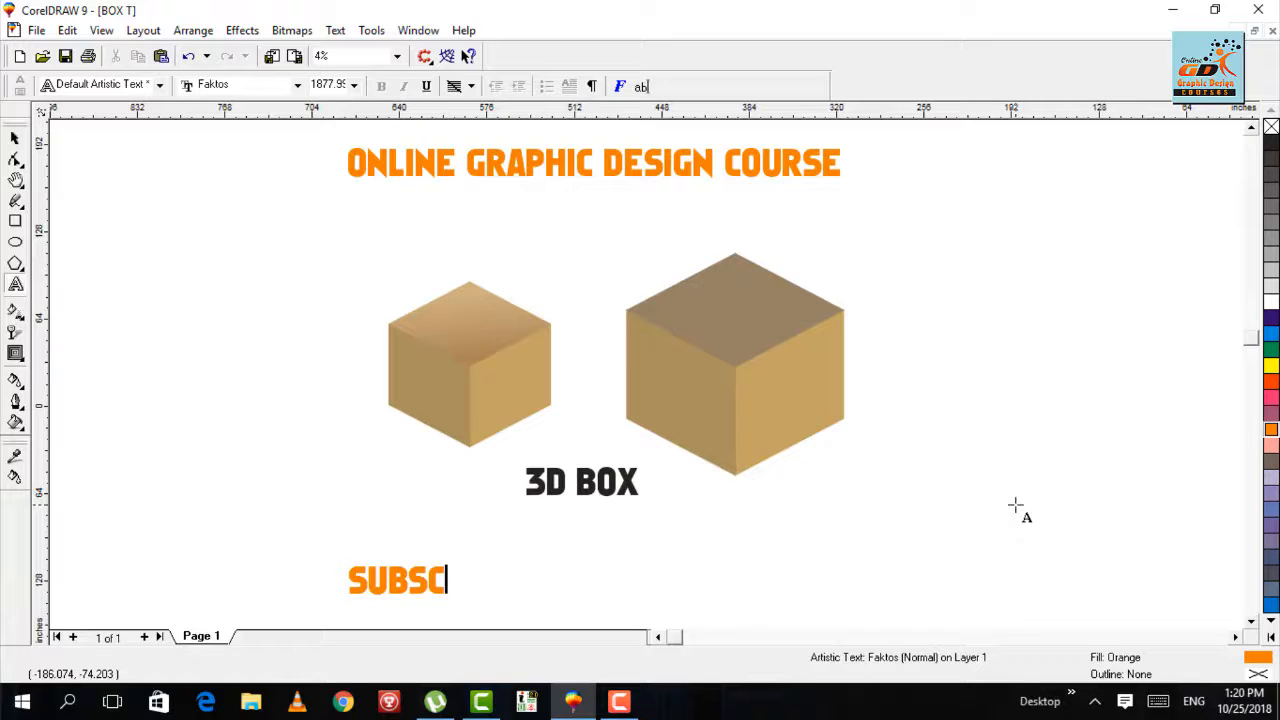
{"action": "type", "text": "RIBE"}
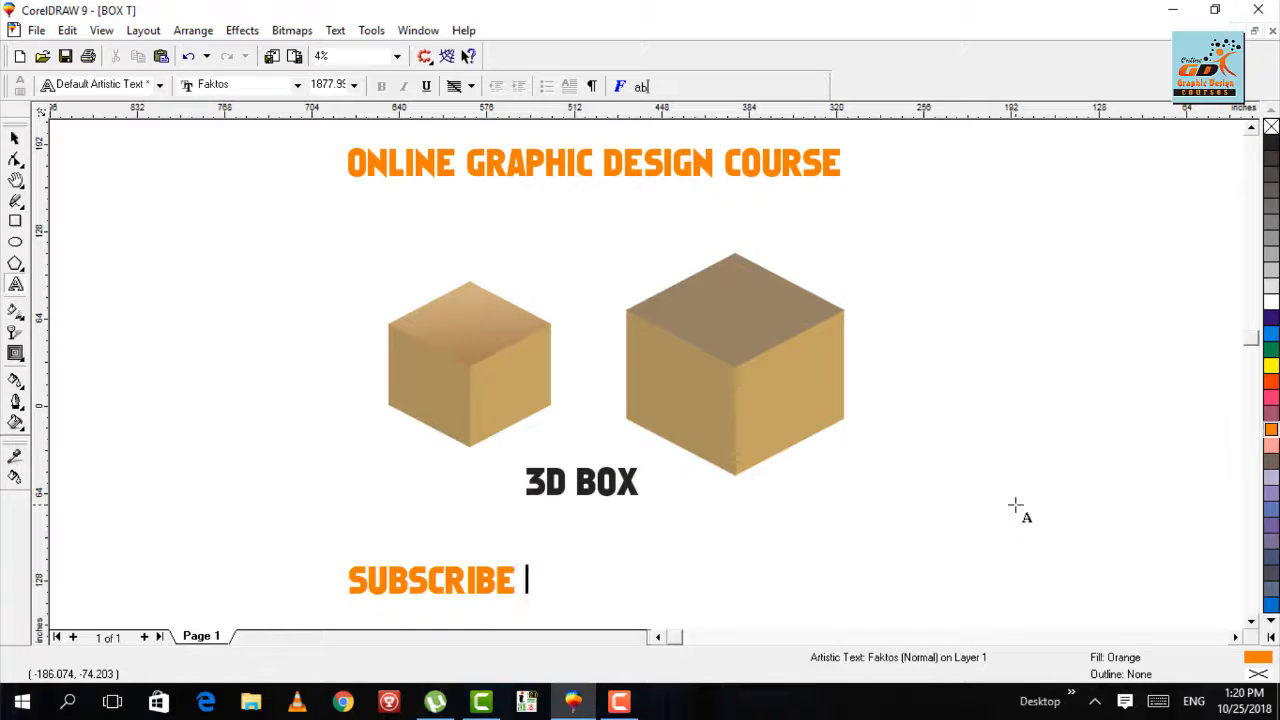
{"action": "type", "text": " MY CHENN"}
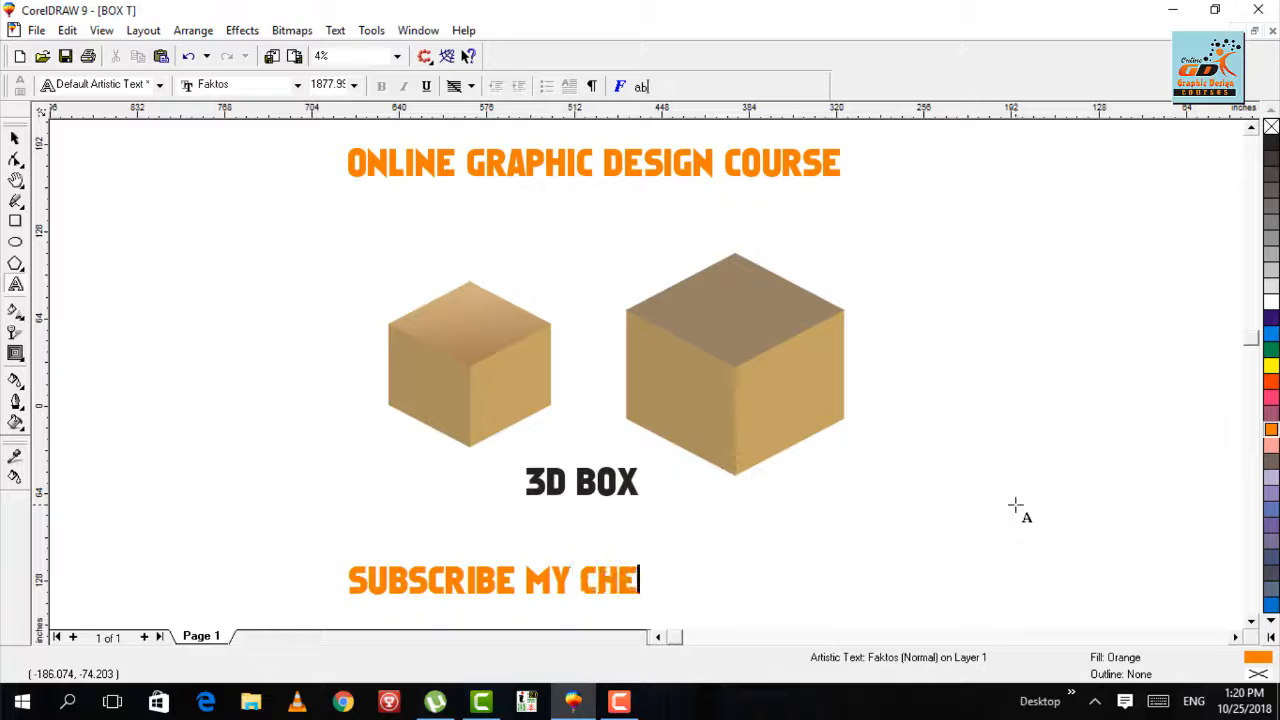
{"action": "key", "text": "BackSpace"}
{"action": "key", "text": "BackSpace"}
{"action": "type", "text": "ANNEL"}
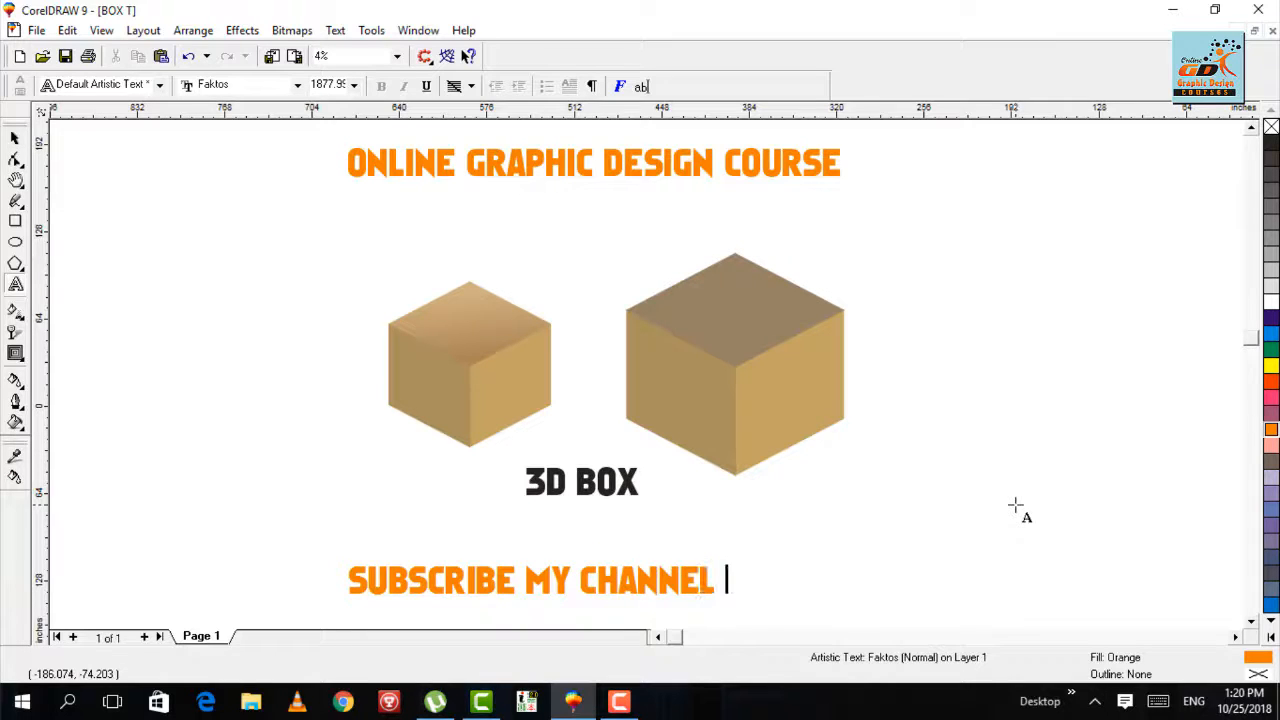
{"action": "key", "text": "ctrl+space"}
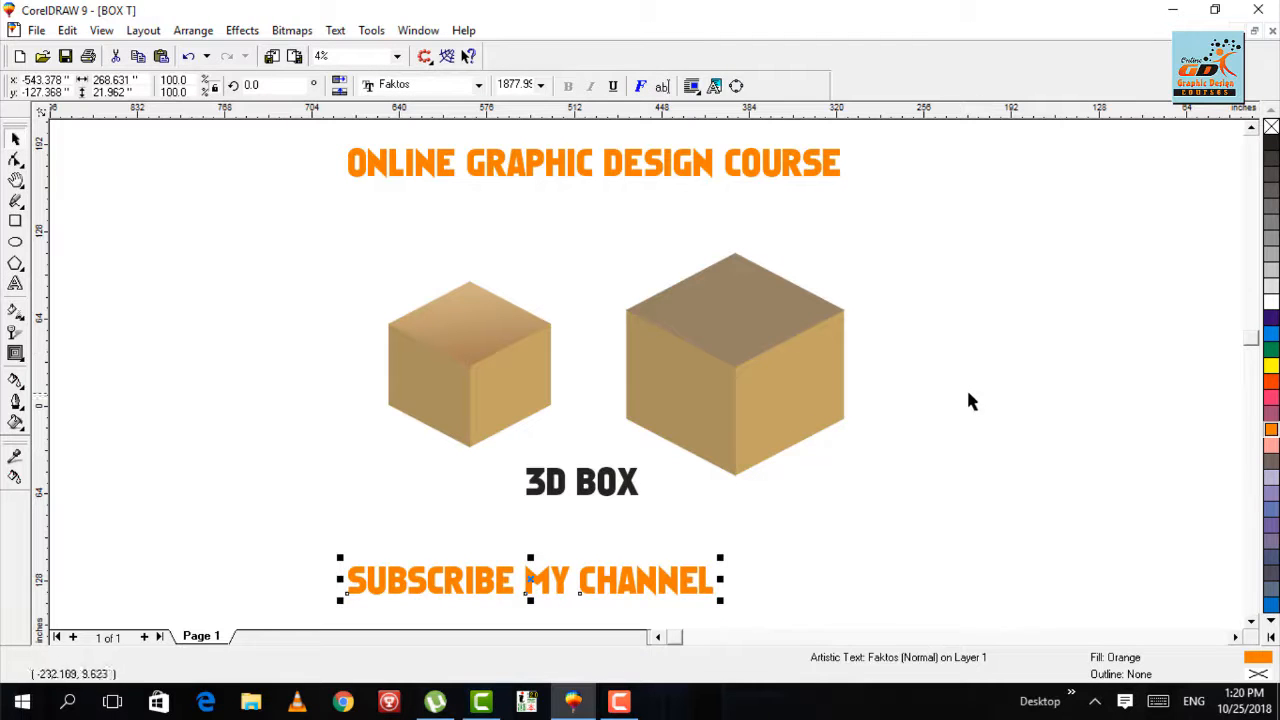